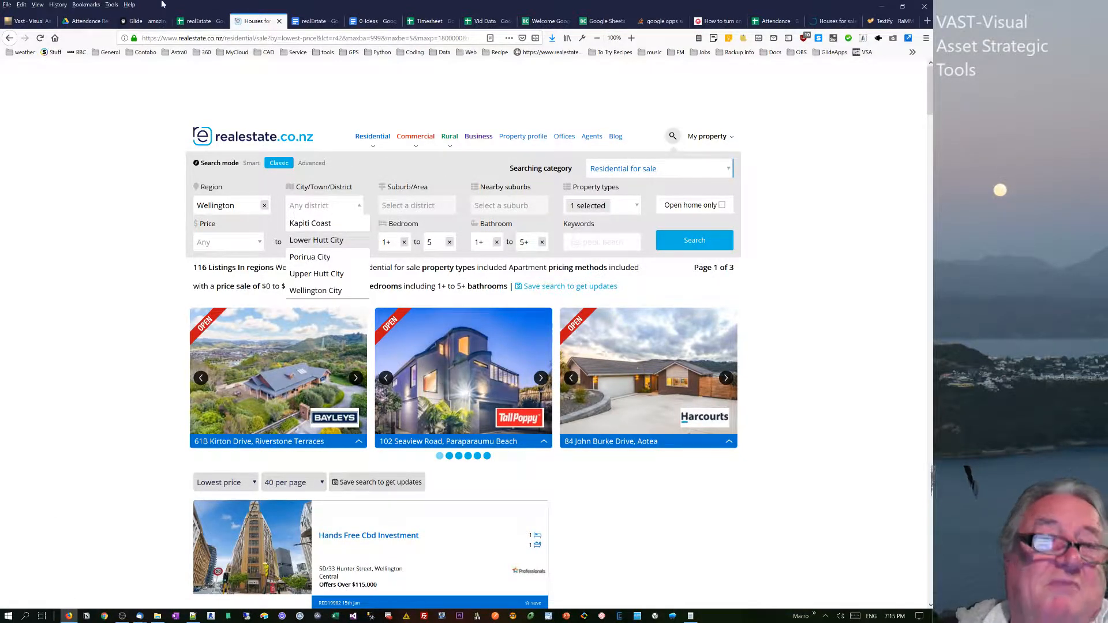
# Switch to the realEstate spreadsheet and examine the suburb list on the choice sheet, starting from Wellington in the Suburb column.
pyautogui.click(203, 22)
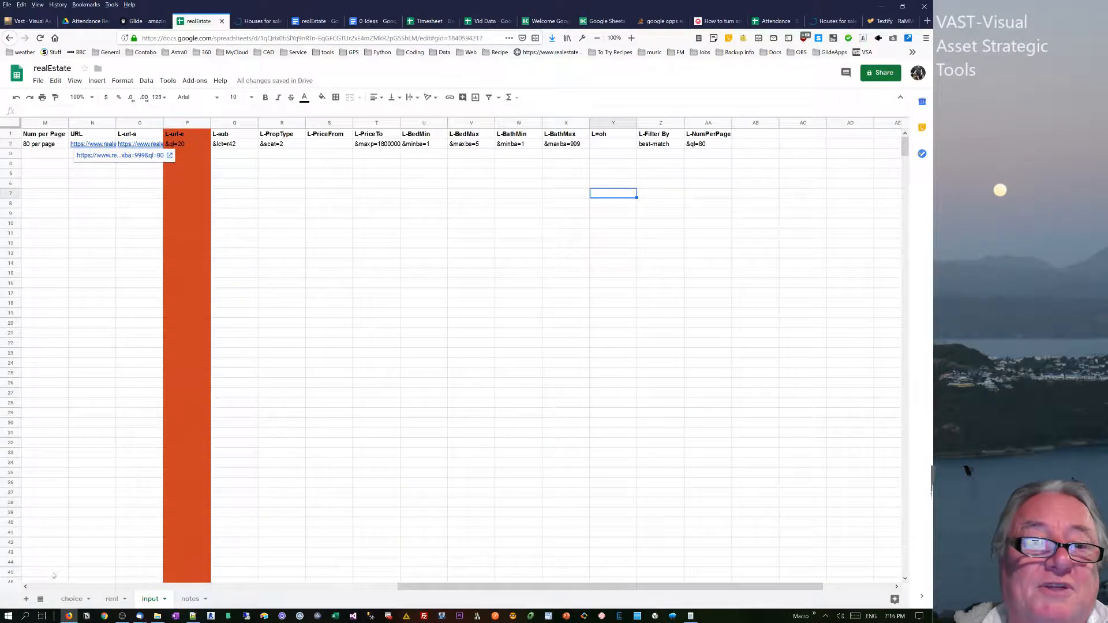
pyautogui.click(70, 599)
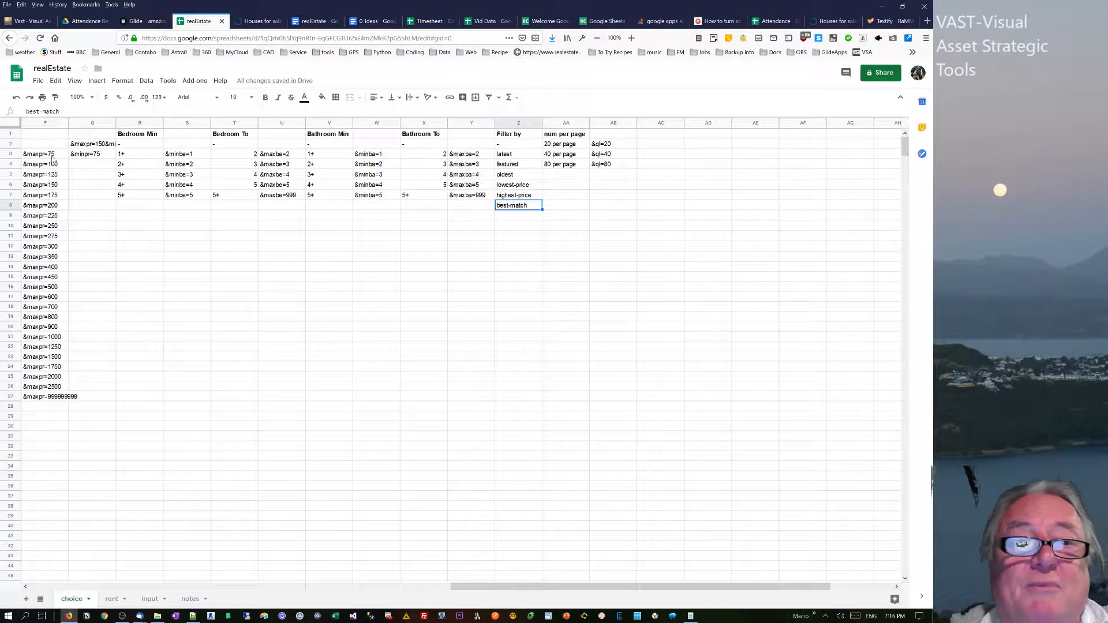
pyautogui.moveTo(531, 590); pyautogui.dragTo(104, 588)
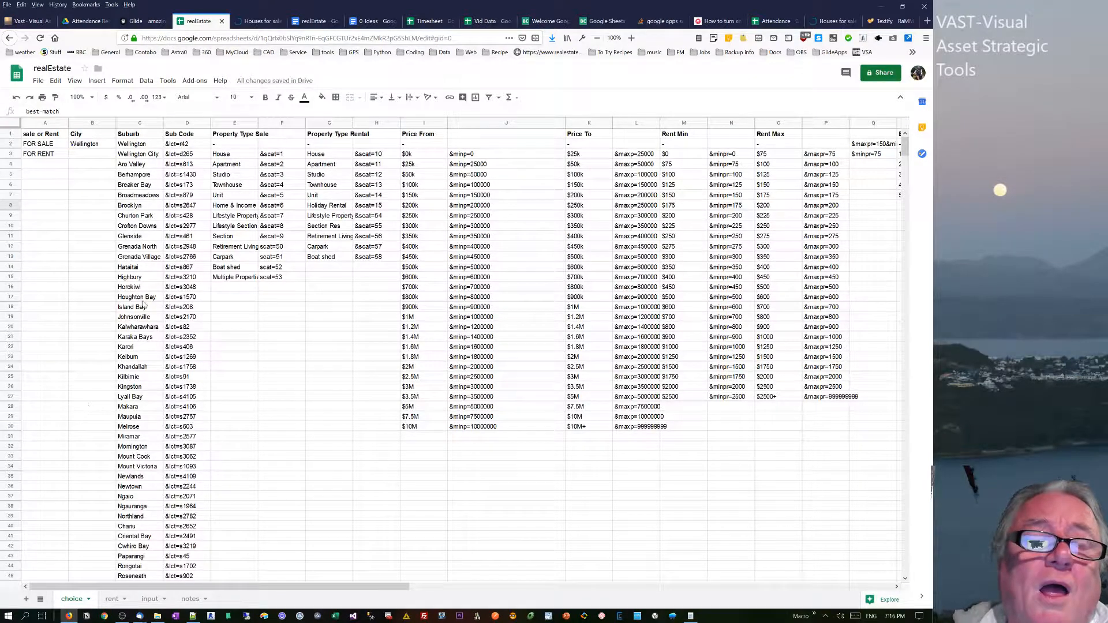
pyautogui.click(140, 228)
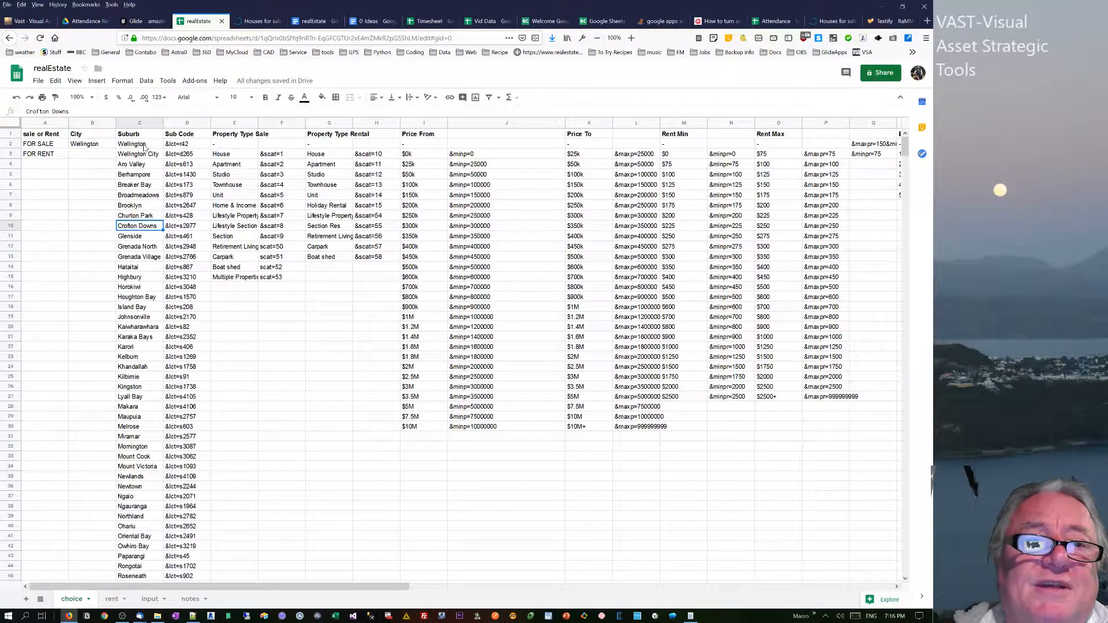
pyautogui.moveTo(144, 147); pyautogui.dragTo(157, 317)
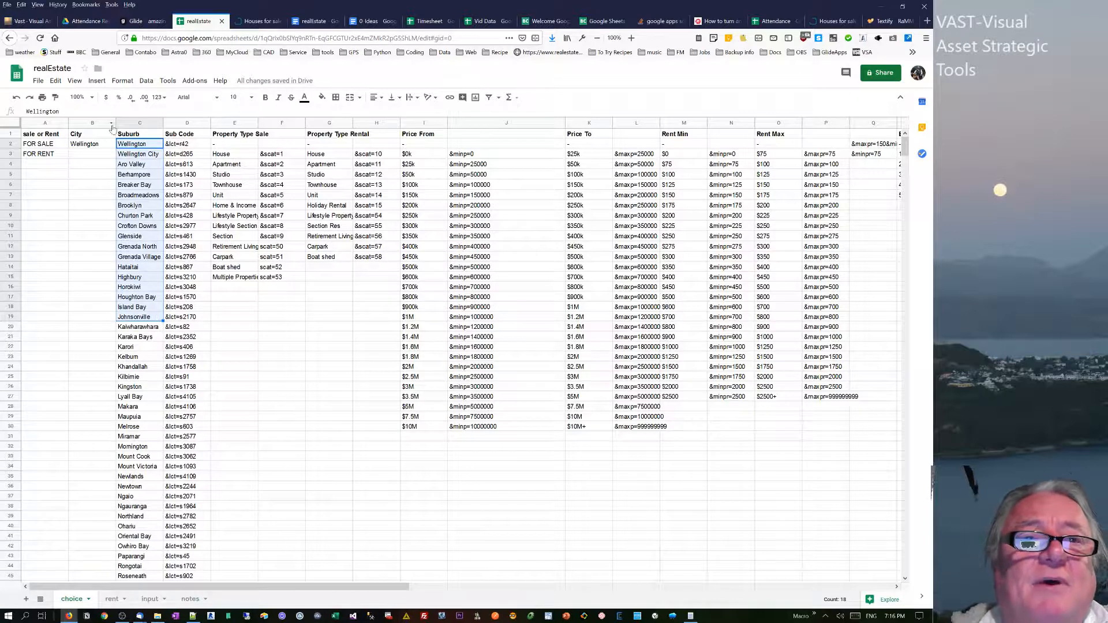
# On the realestate.co.nz search form, set the district to Wellington City and the suburb to Berhampore.
pyautogui.click(267, 23)
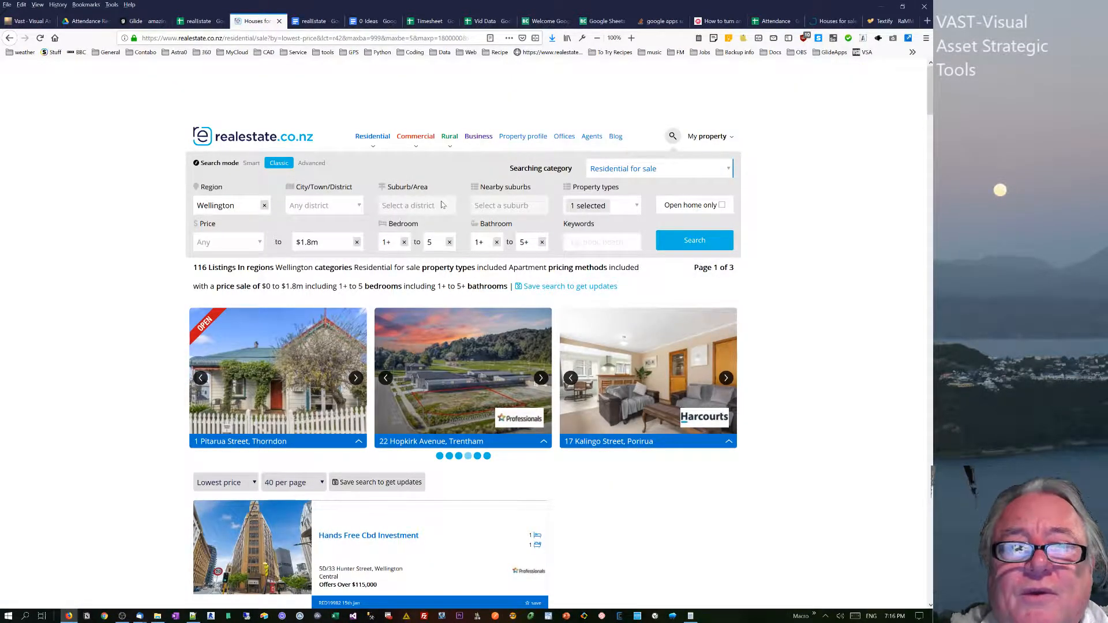
pyautogui.click(342, 206)
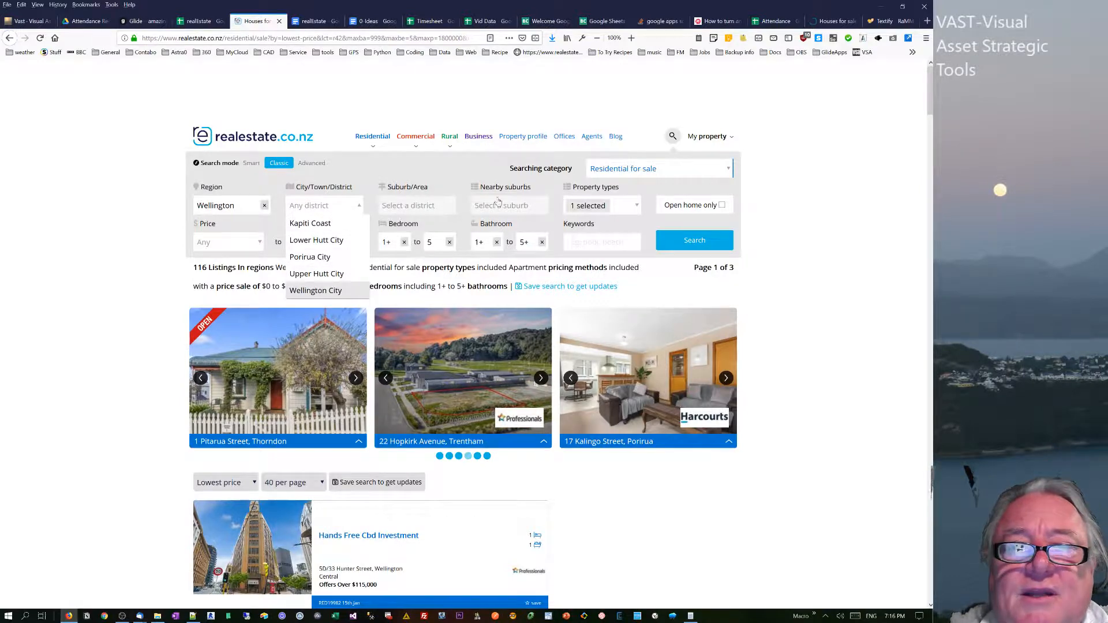
pyautogui.click(429, 210)
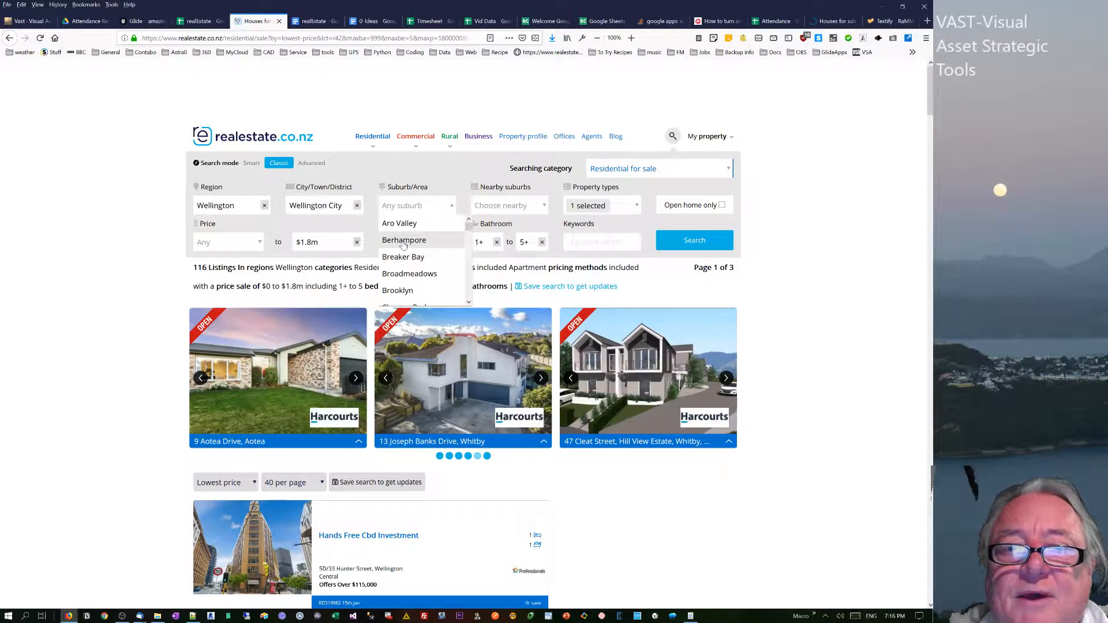
pyautogui.click(404, 240)
pyautogui.click(433, 212)
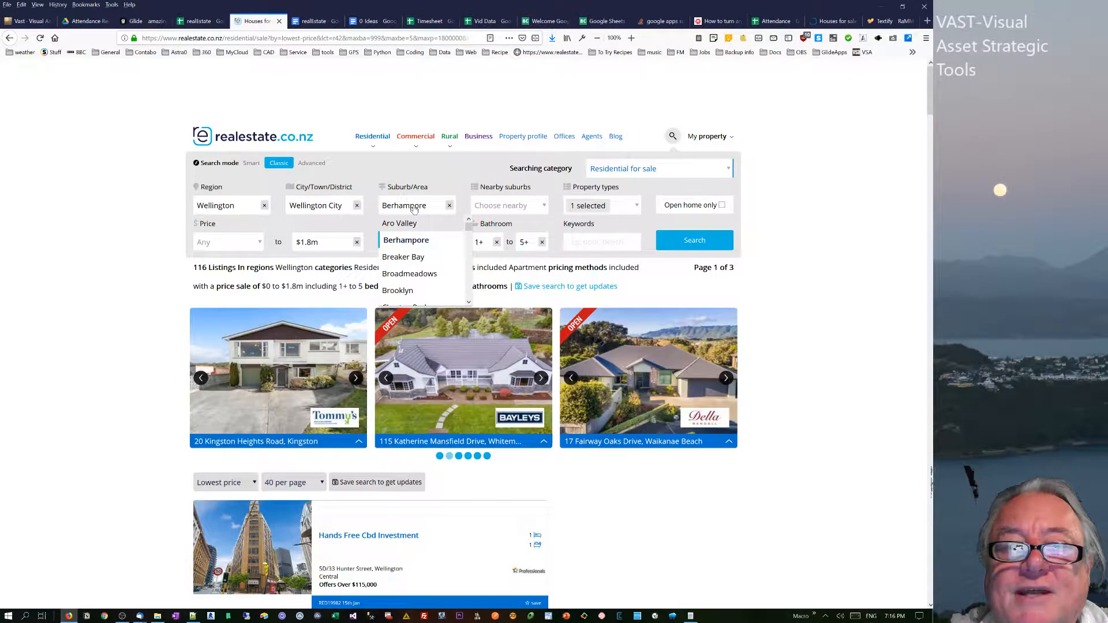
# Capture the Berhampore text from the suburb field, look it up on Wikipedia, and close the article and suburb list.
pyautogui.doubleClick(413, 208)
pyautogui.click(413, 205)
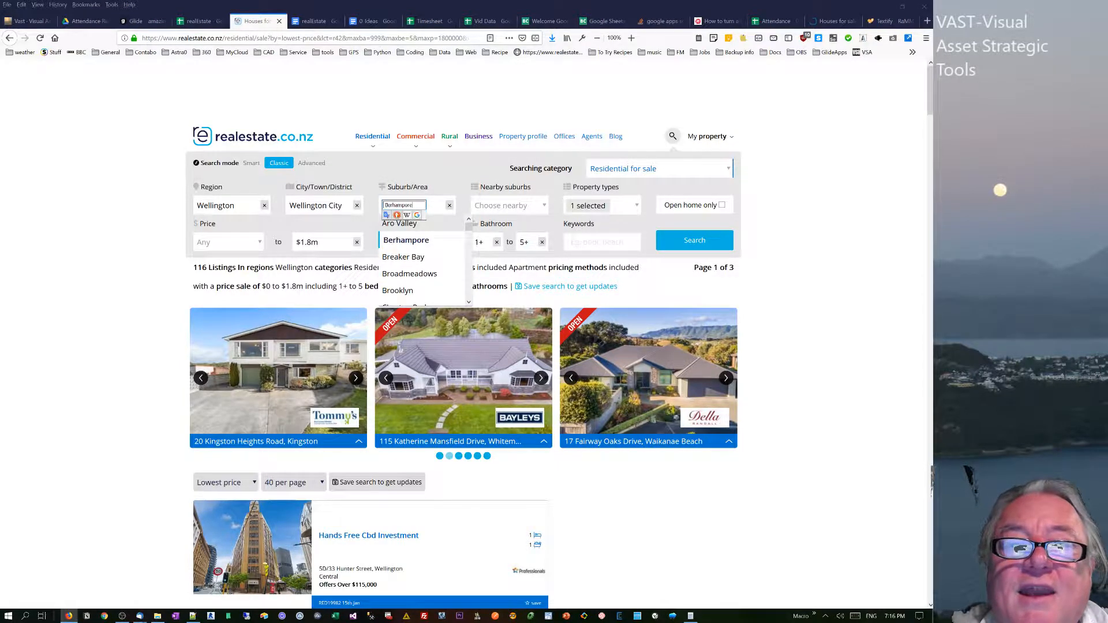
pyautogui.doubleClick(412, 206)
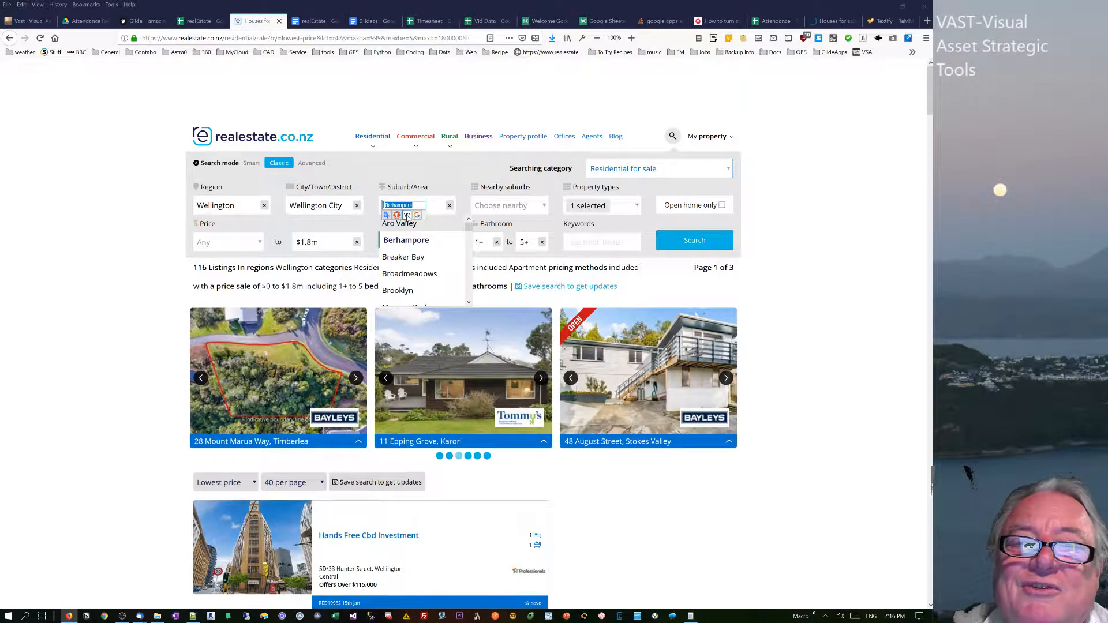
pyautogui.click(406, 215)
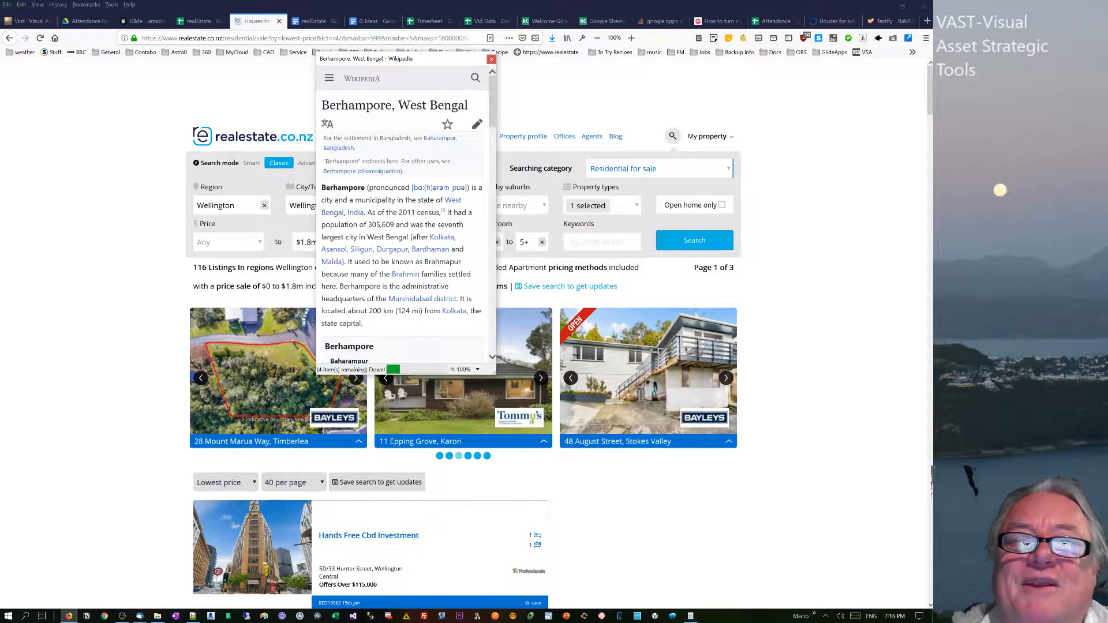
pyautogui.click(491, 59)
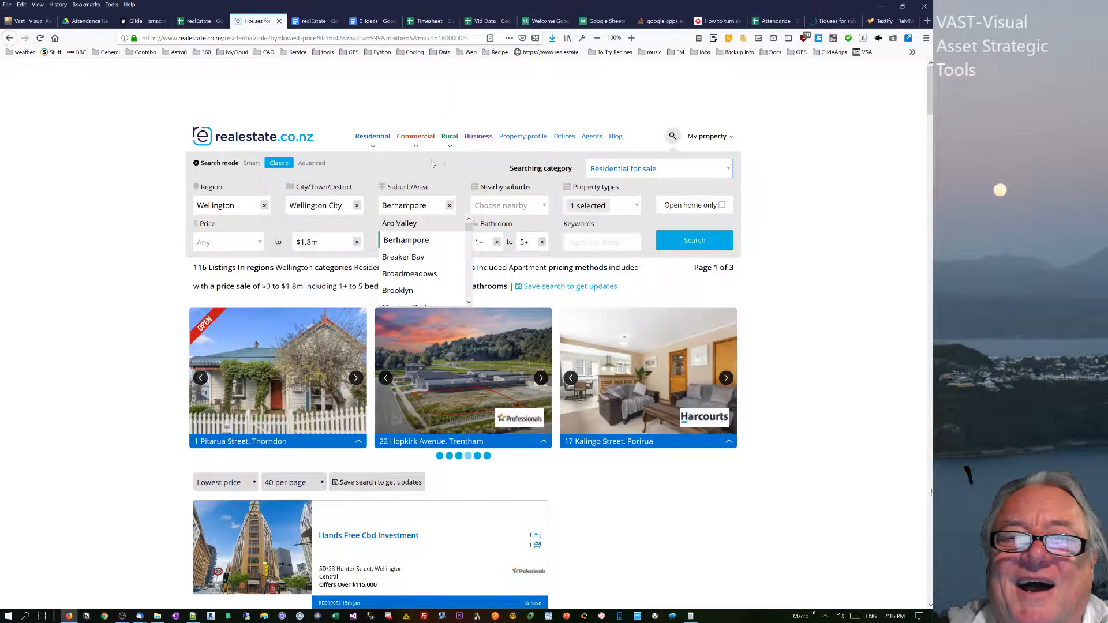
pyautogui.click(445, 112)
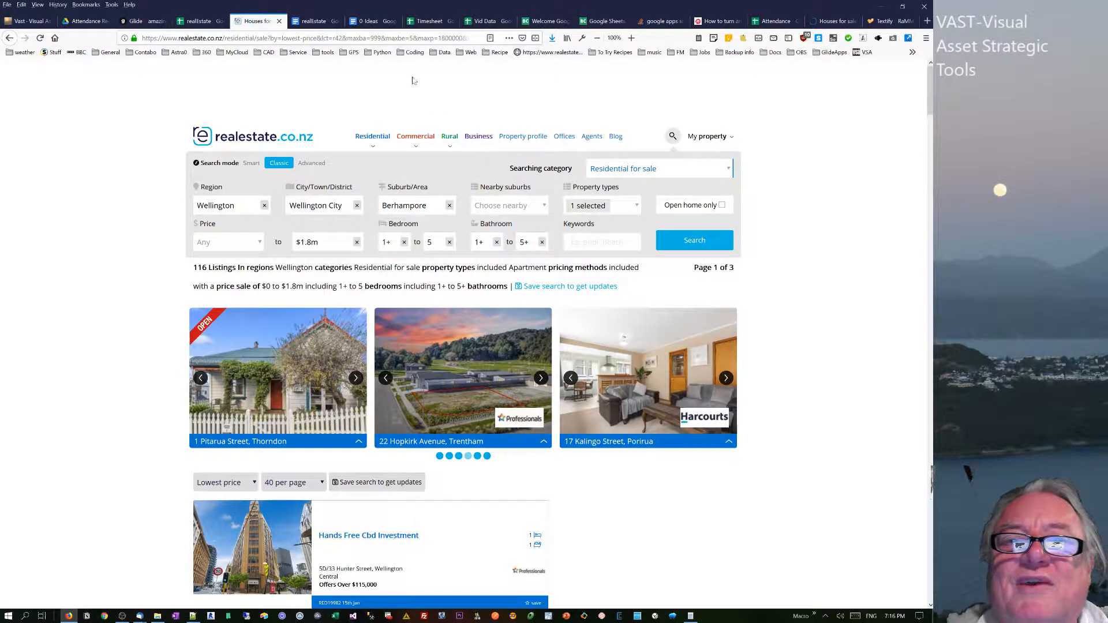
# Try pasting the clipboard text into cell B29 of the spreadsheet's choice sheet, and clear the cell.
pyautogui.hotkey('ctrl', 'pageup')
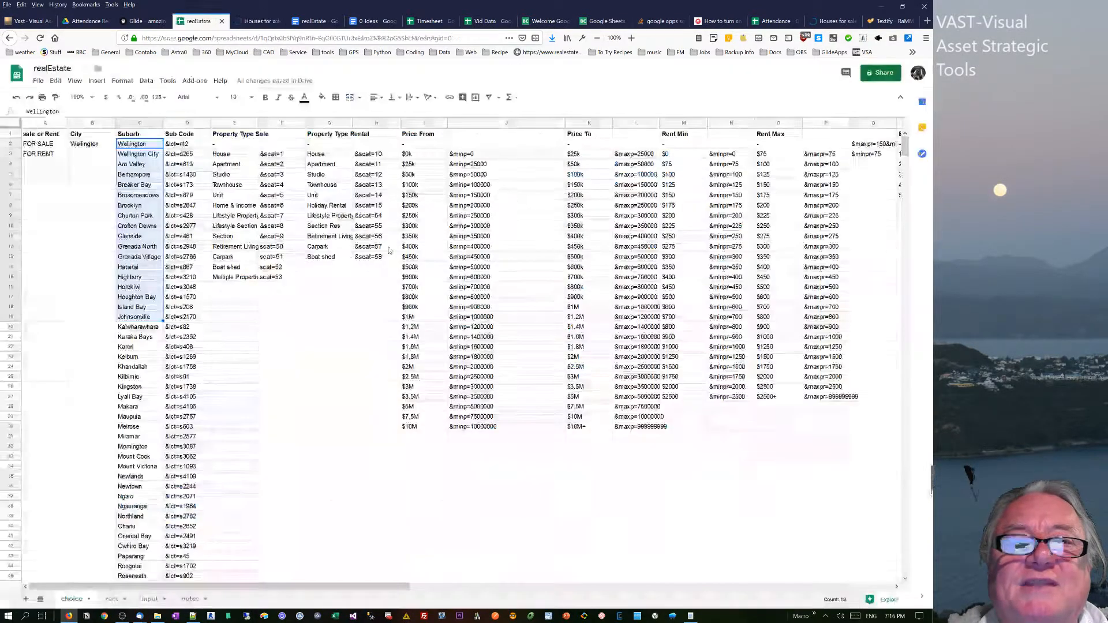
pyautogui.click(84, 421)
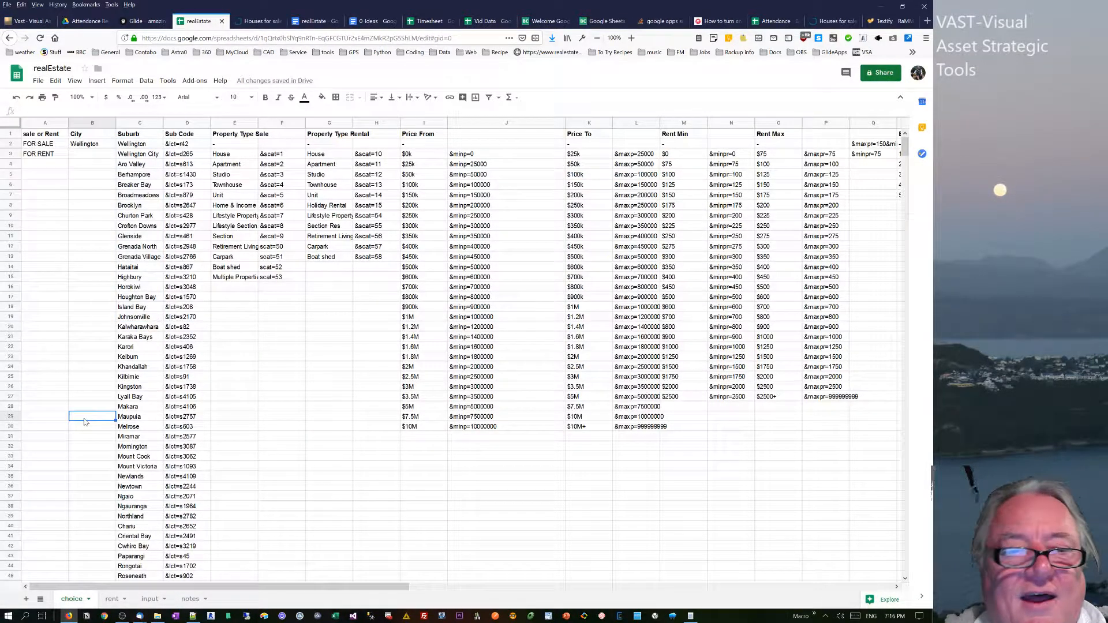
pyautogui.write('best-match')
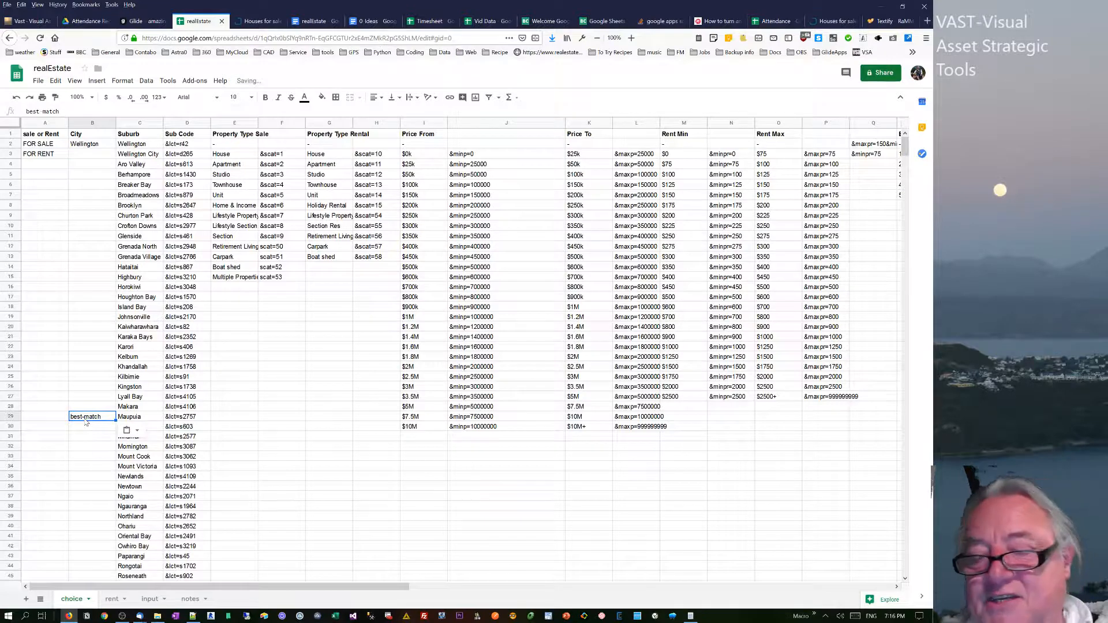
pyautogui.press('Delete')
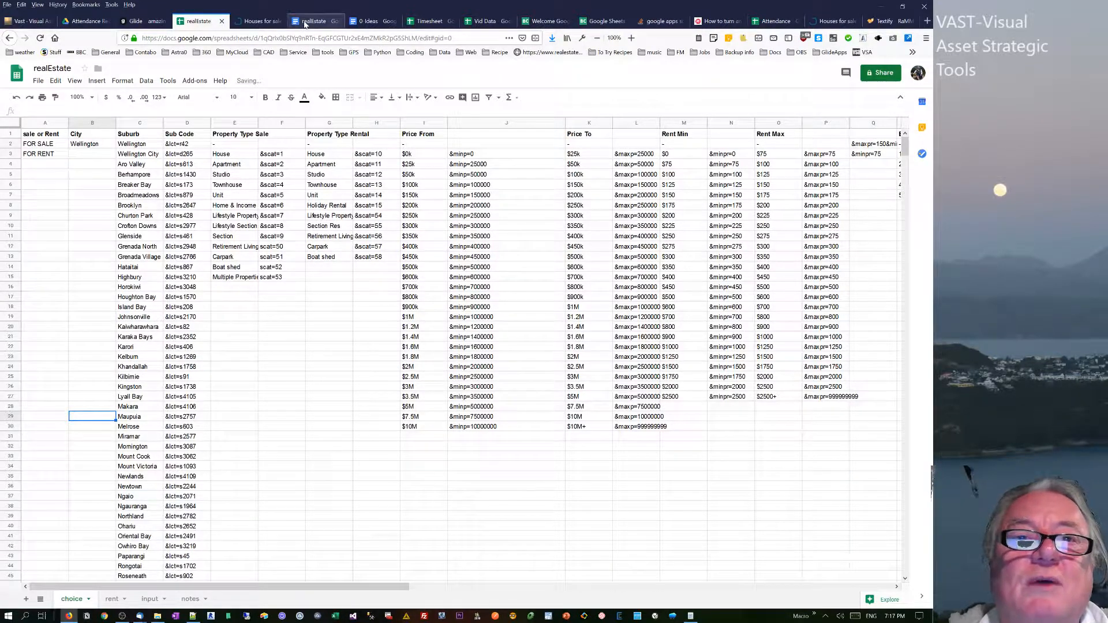
# Copy the suburb name Berhampore from the realestate.co.nz search form into cell B30 of the choice sheet, and clear the cell.
pyautogui.click(153, 23)
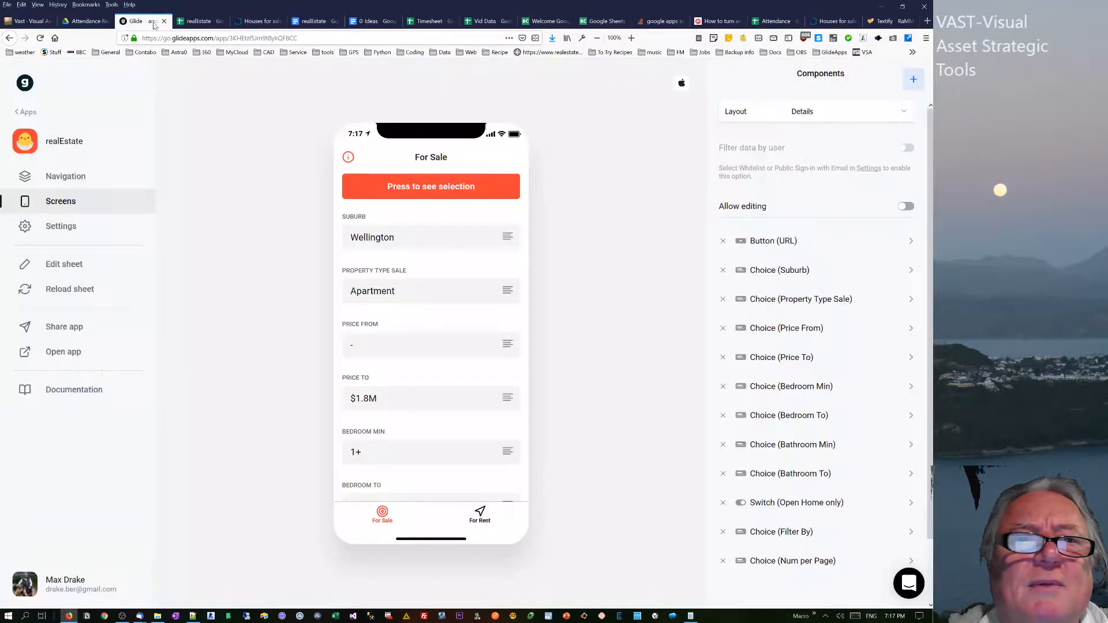
pyautogui.click(257, 22)
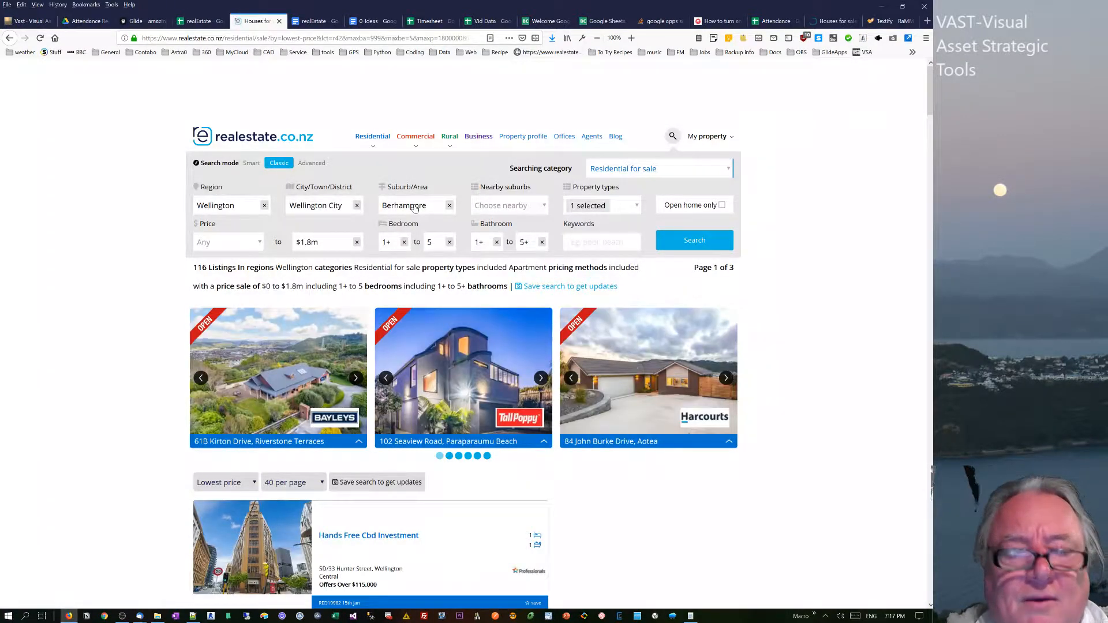
pyautogui.doubleClick(414, 206)
pyautogui.hotkey('ctrl', 'c')
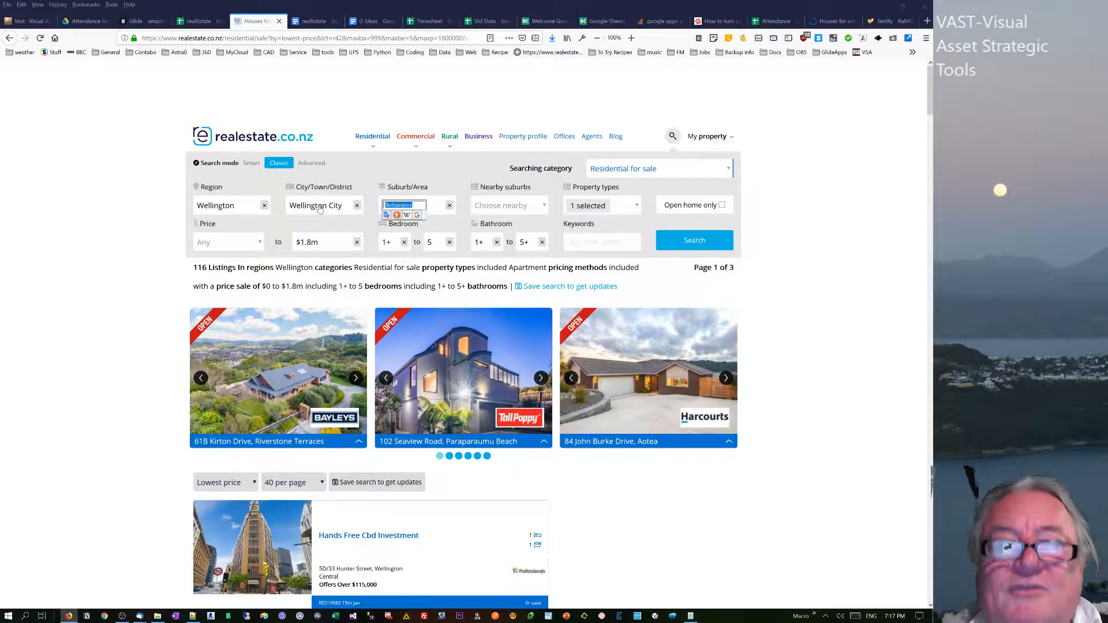
pyautogui.click(196, 21)
pyautogui.click(76, 428)
pyautogui.hotkey('ctrl', 'v')
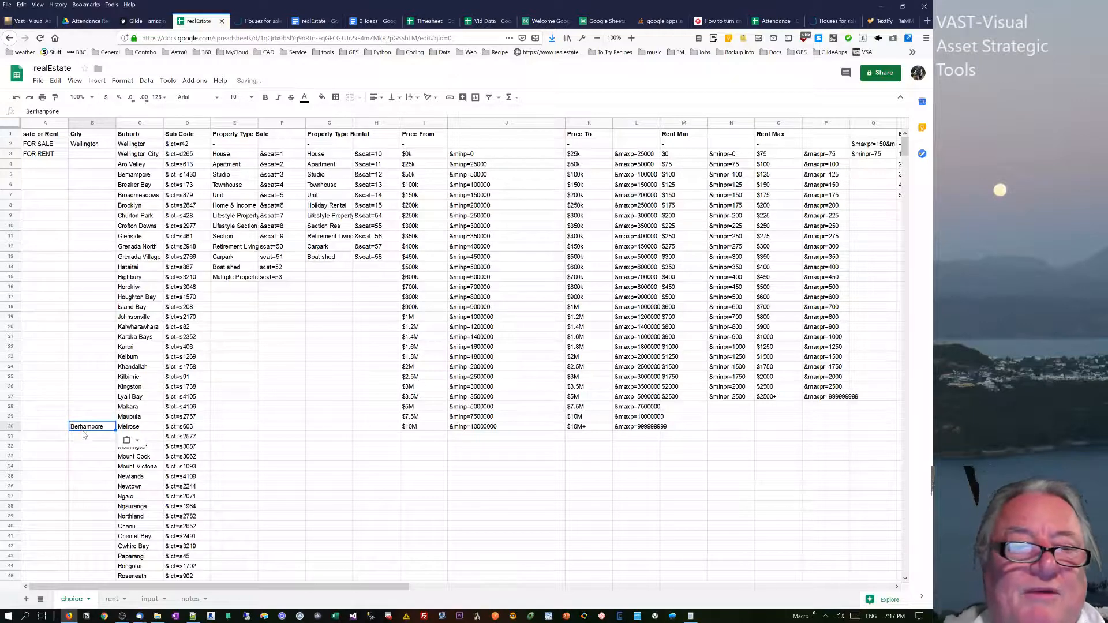
pyautogui.press('Delete')
pyautogui.click(282, 386)
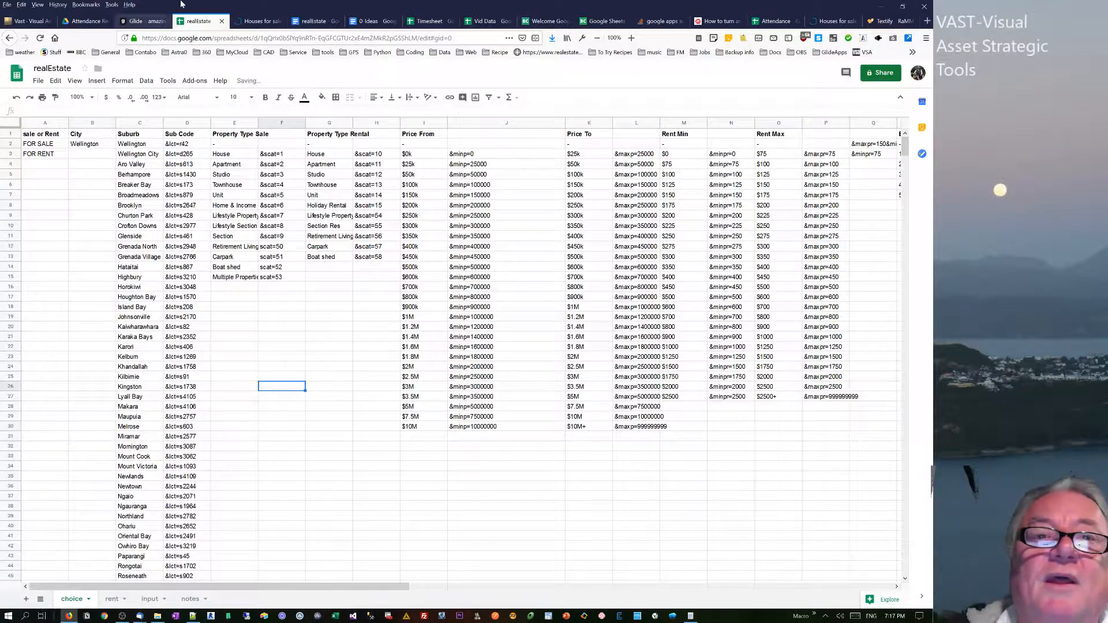
# View the Textify download page, and open the developer tools' Inspector on the realestate.co.nz page with the rental search form.
pyautogui.click(902, 23)
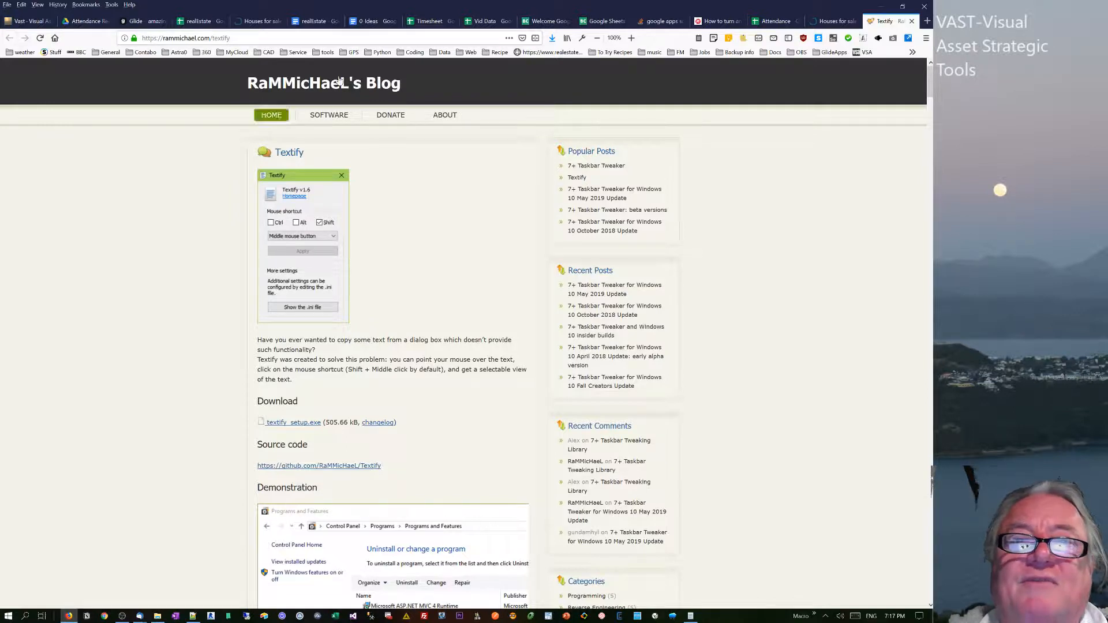
pyautogui.click(831, 23)
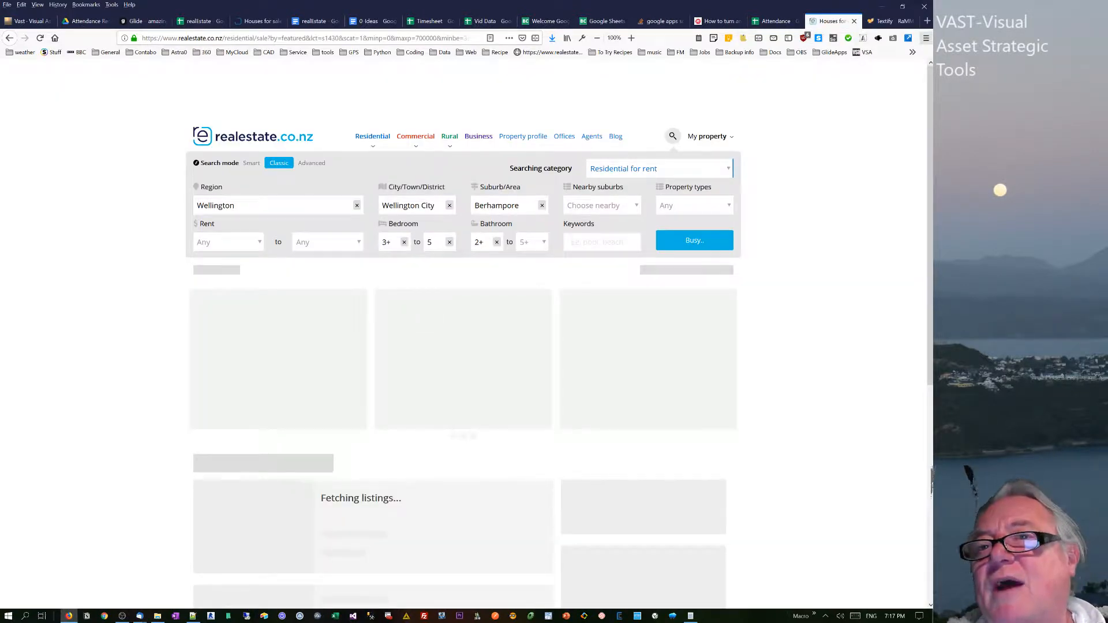
pyautogui.click(926, 38)
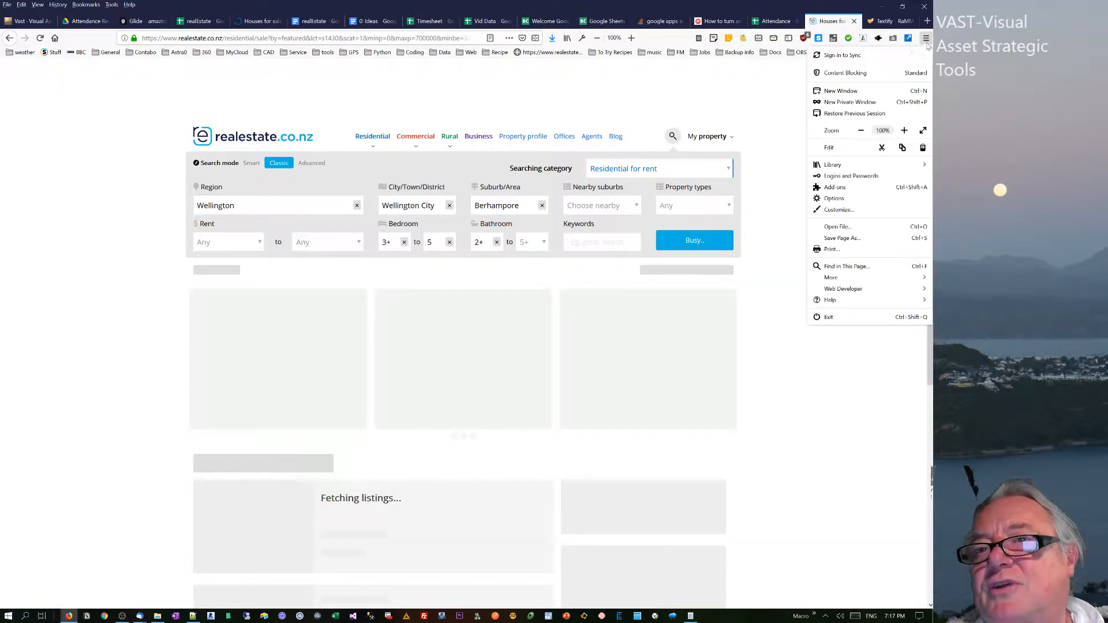
pyautogui.click(843, 290)
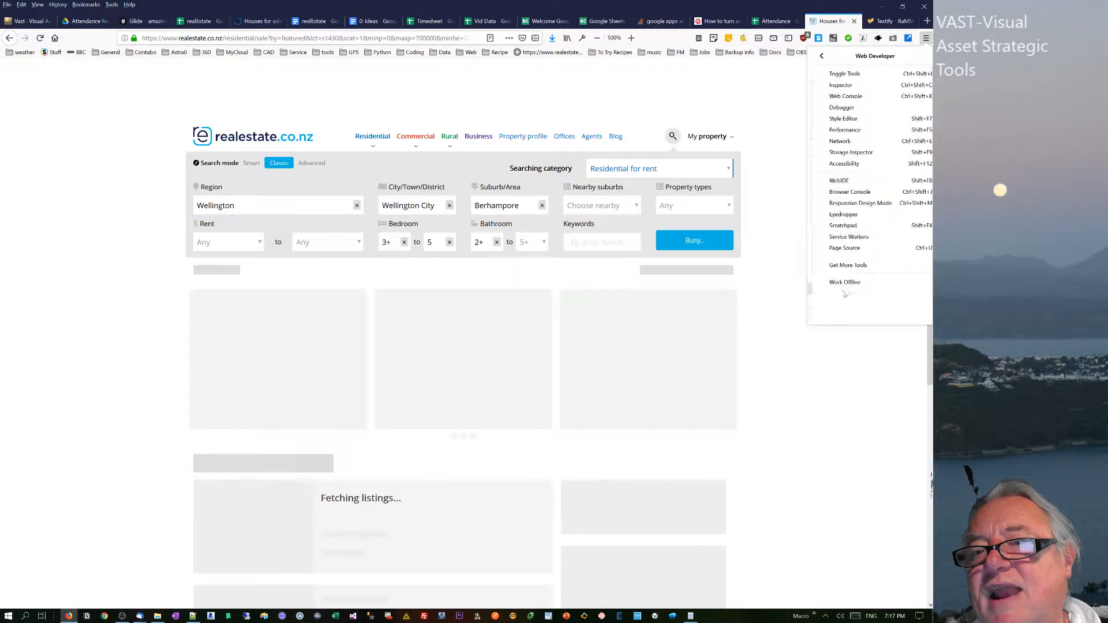
pyautogui.click(845, 96)
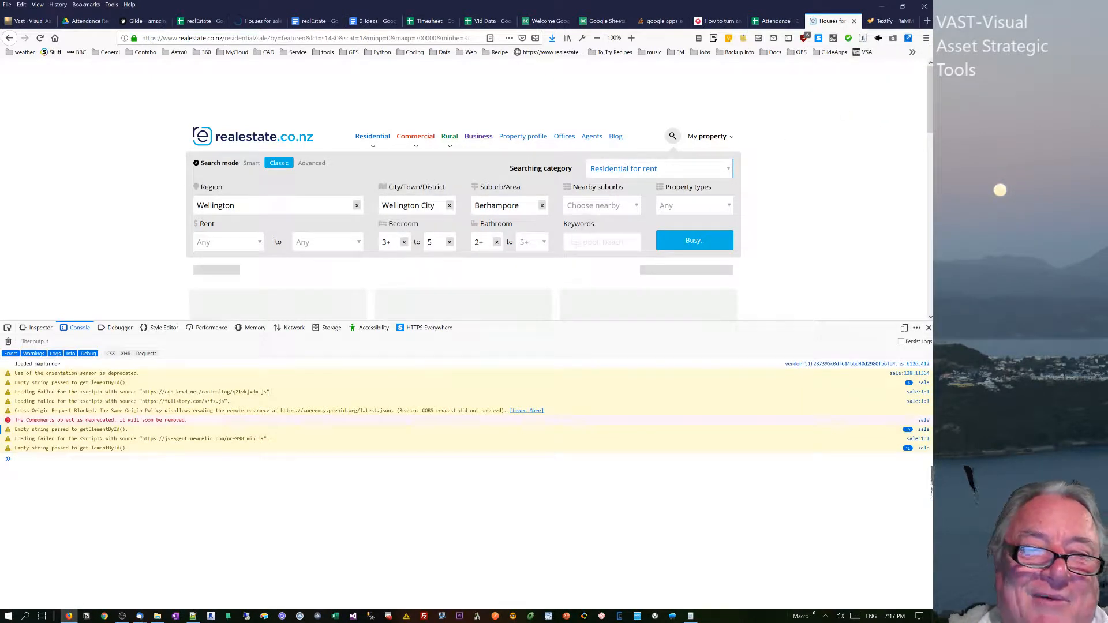
pyautogui.click(38, 327)
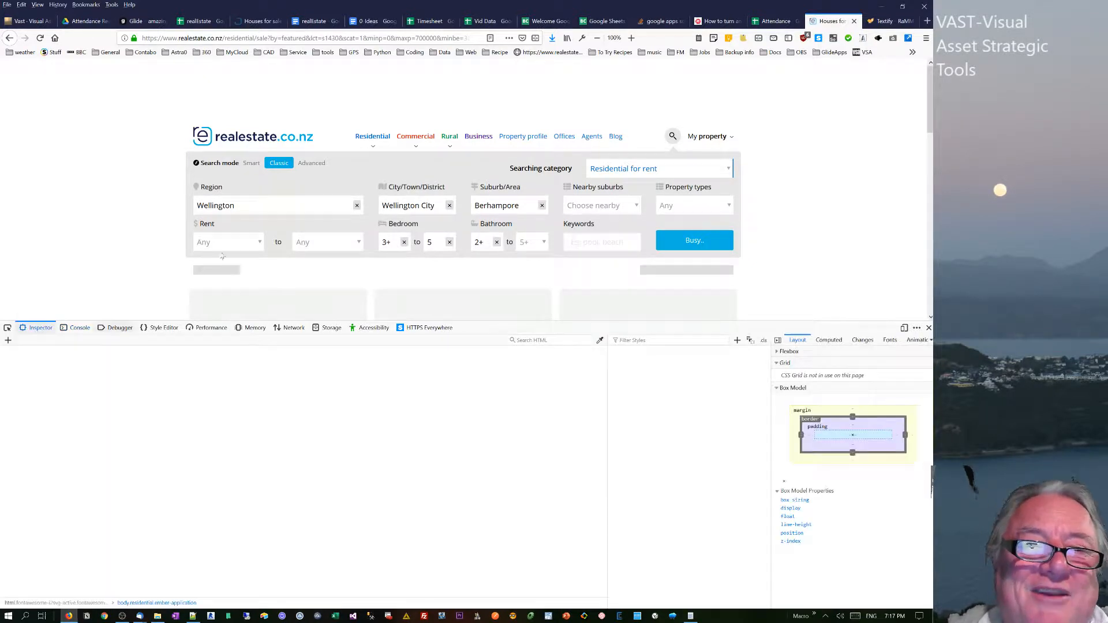
# Try Upper Hutt City as the district with the Inspector open, restore Wellington City, and close the developer tools.
pyautogui.click(412, 241)
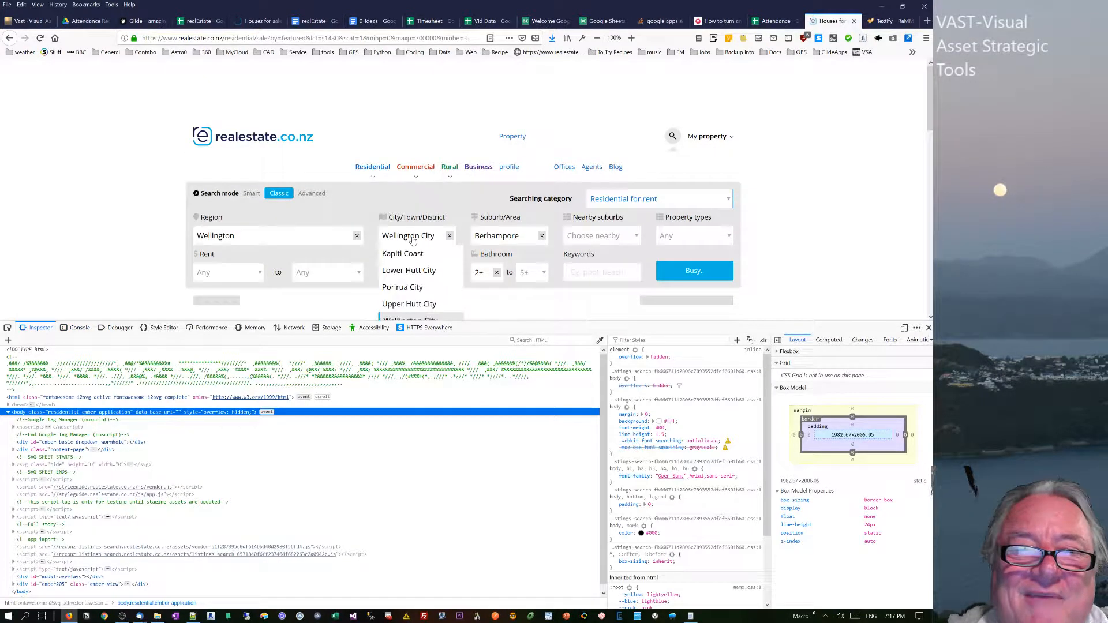
pyautogui.click(409, 304)
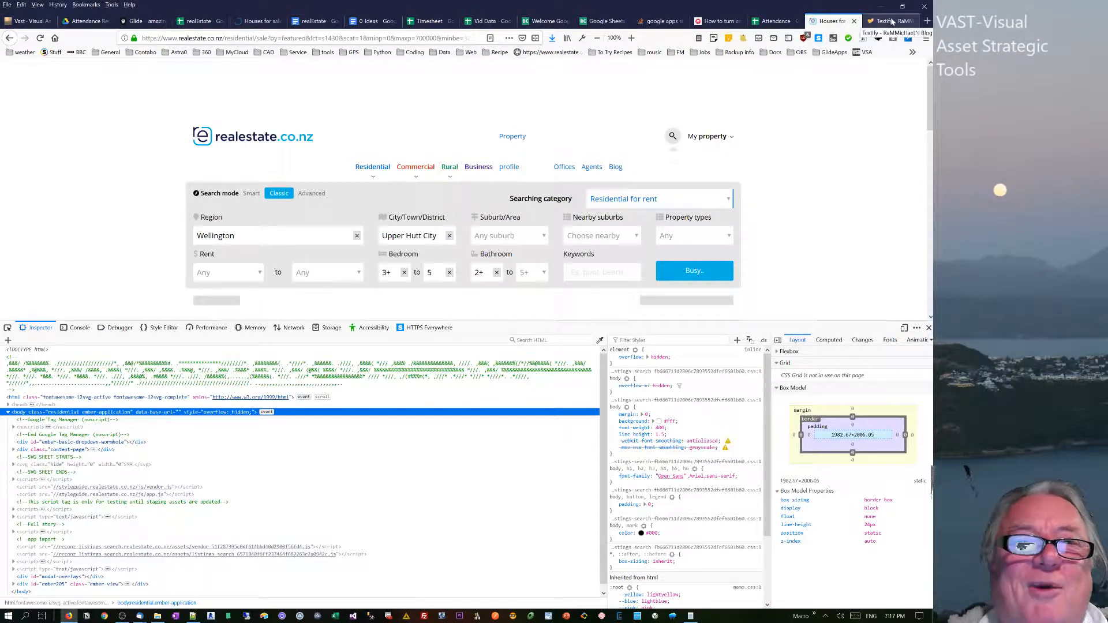
pyautogui.click(428, 240)
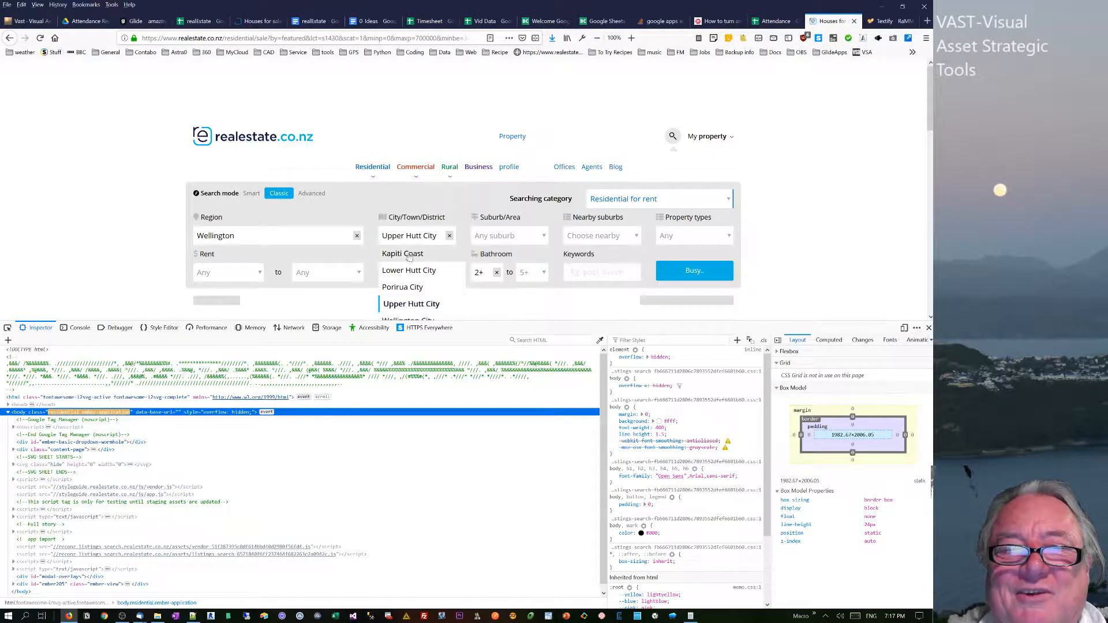
pyautogui.scroll(-2, 391, 317)
pyautogui.scroll(-3, 392, 317)
pyautogui.scroll(4, 398, 316)
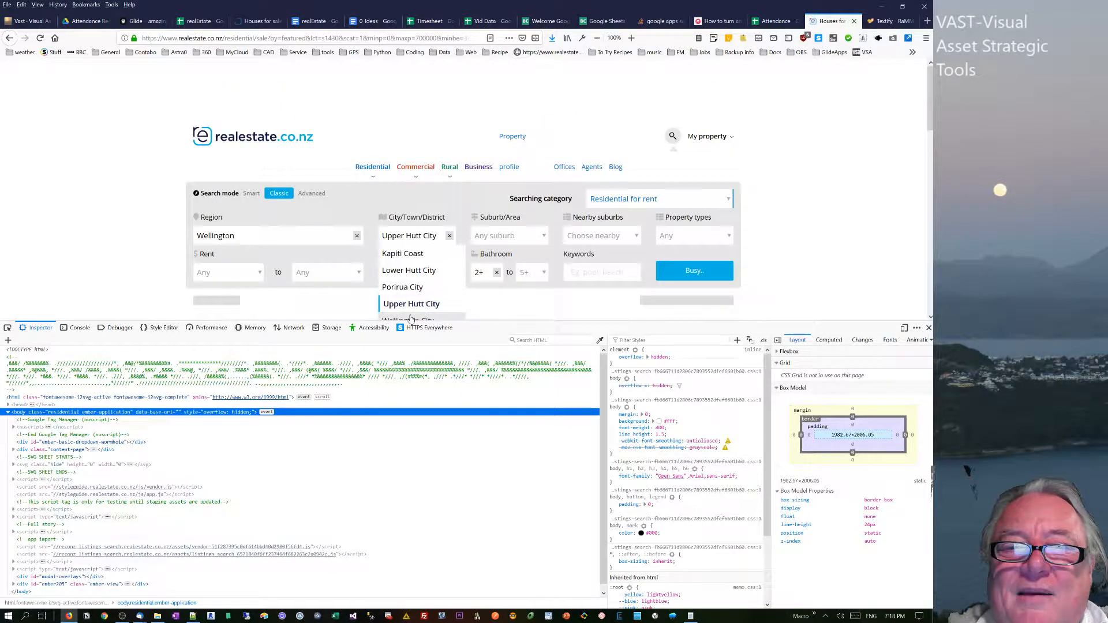
pyautogui.click(405, 318)
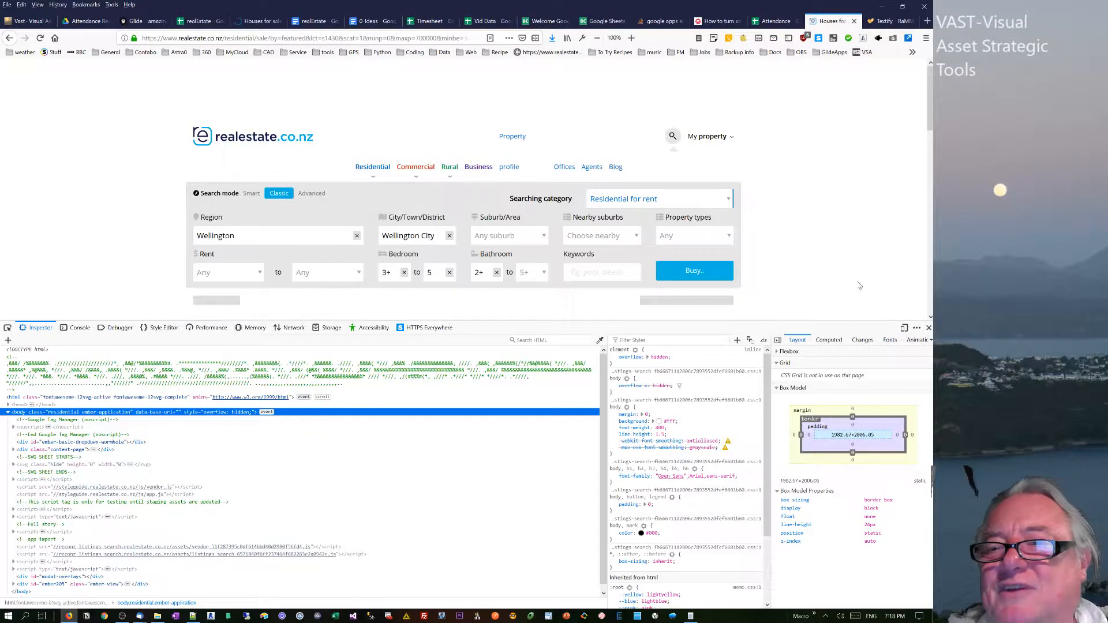
pyautogui.click(928, 328)
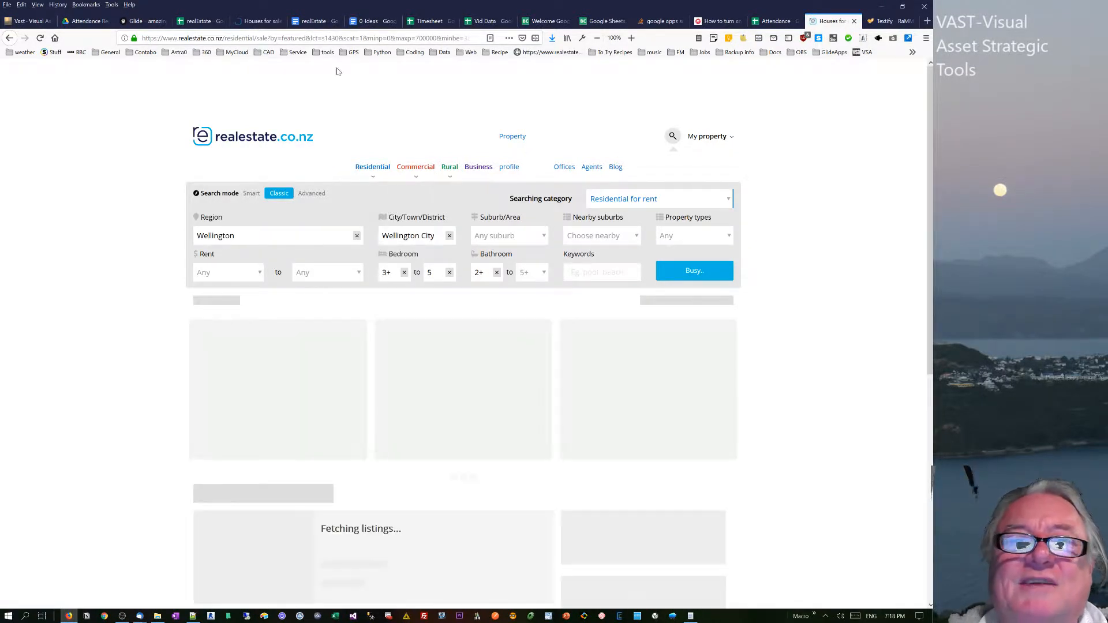
# Examine the search parameters in the address of the realestate.co.nz results page, returning to that page after straying to residential.com.
pyautogui.click(310, 38)
pyautogui.moveTo(310, 37); pyautogui.dragTo(470, 38)
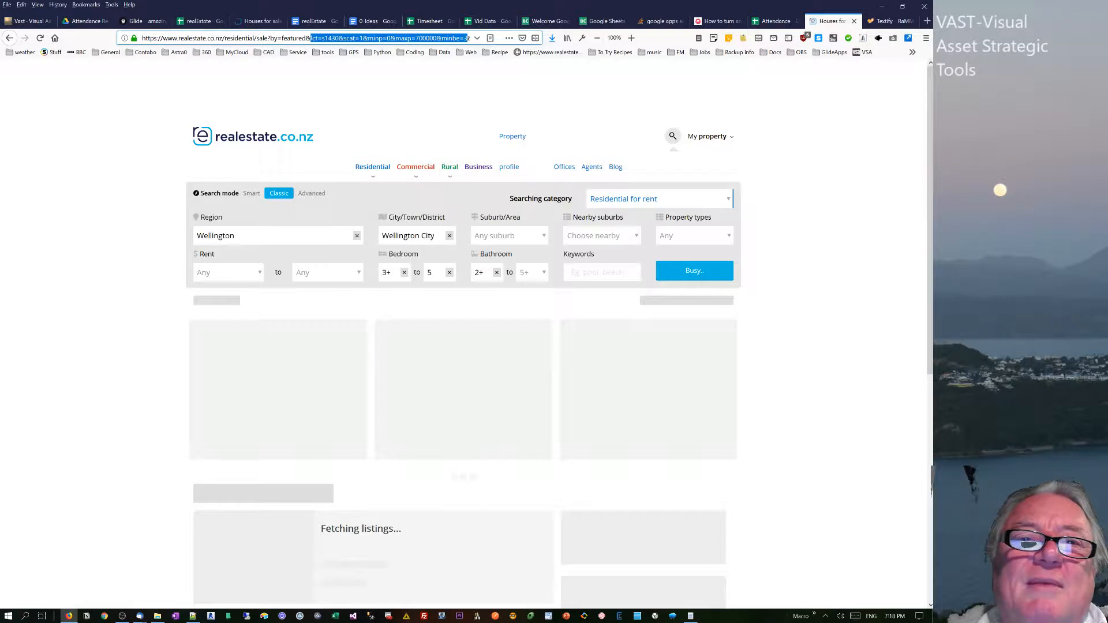
pyautogui.moveTo(224, 37); pyautogui.dragTo(312, 38)
pyautogui.click(267, 38)
pyautogui.click(270, 38)
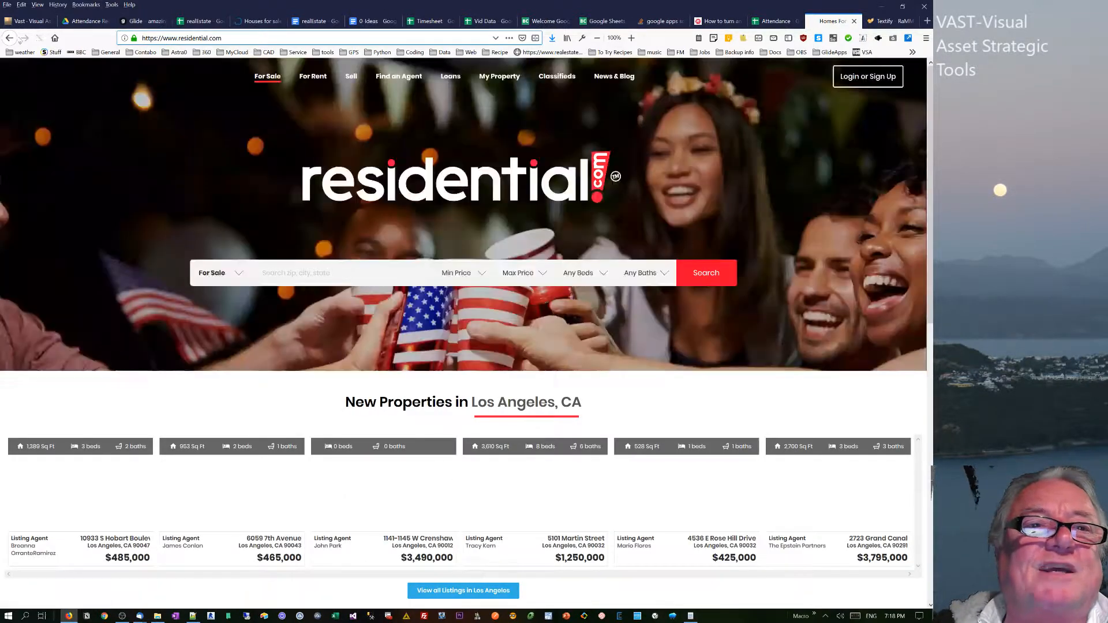
pyautogui.click(12, 38)
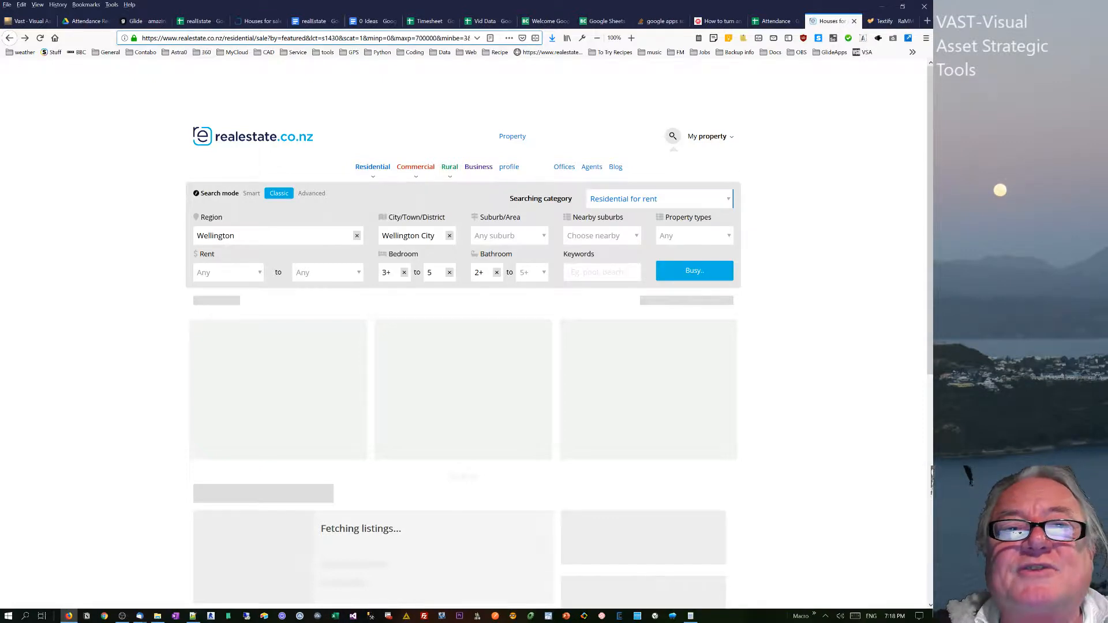
pyautogui.moveTo(305, 38); pyautogui.dragTo(479, 38)
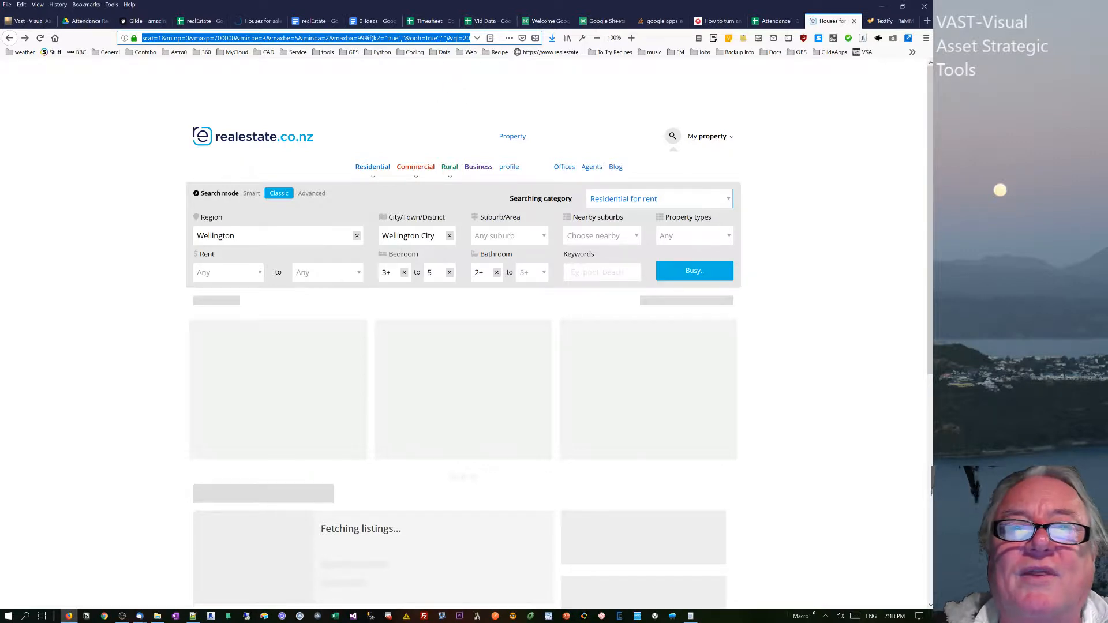
pyautogui.click(373, 38)
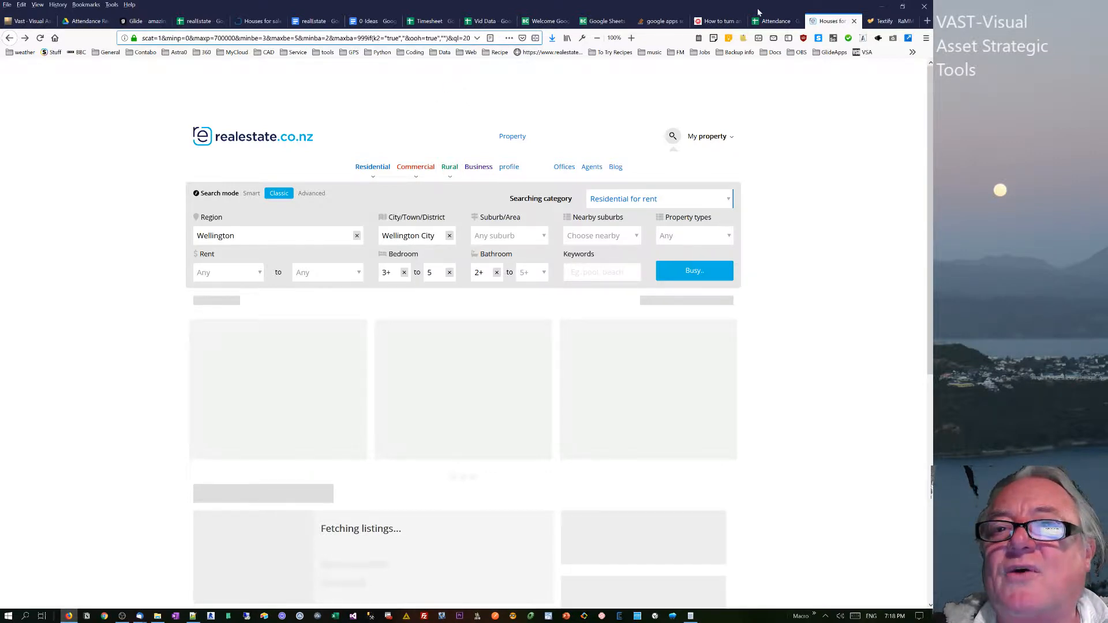
# On the realEstate spreadsheet's input sheet, inspect the open-home formula in Y2 and tick the Open Home only checkbox in K2.
pyautogui.click(185, 22)
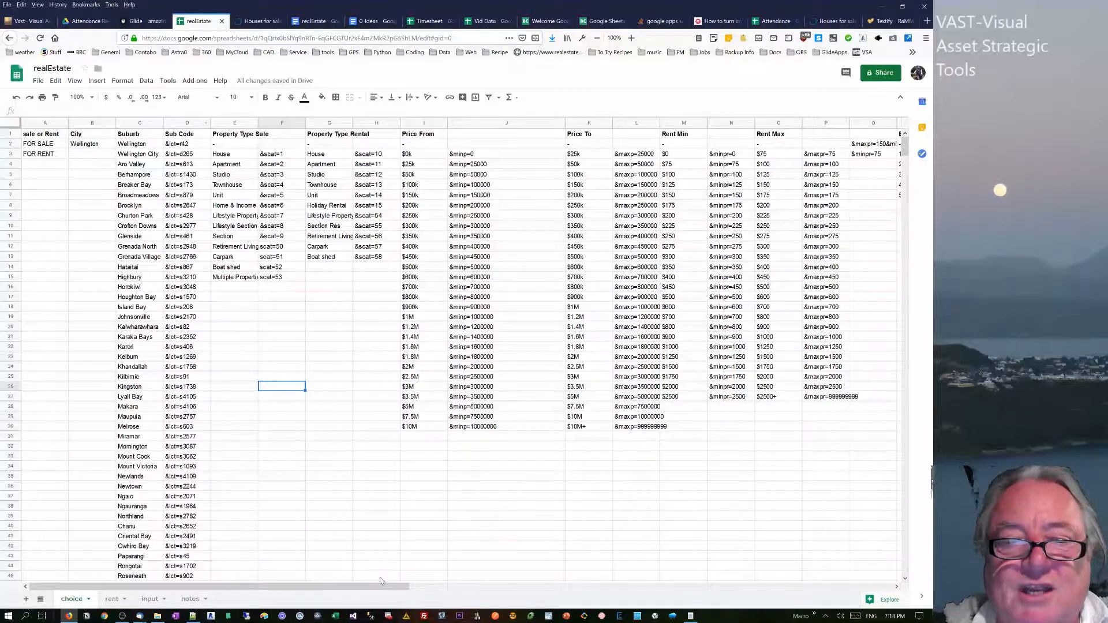
pyautogui.click(150, 599)
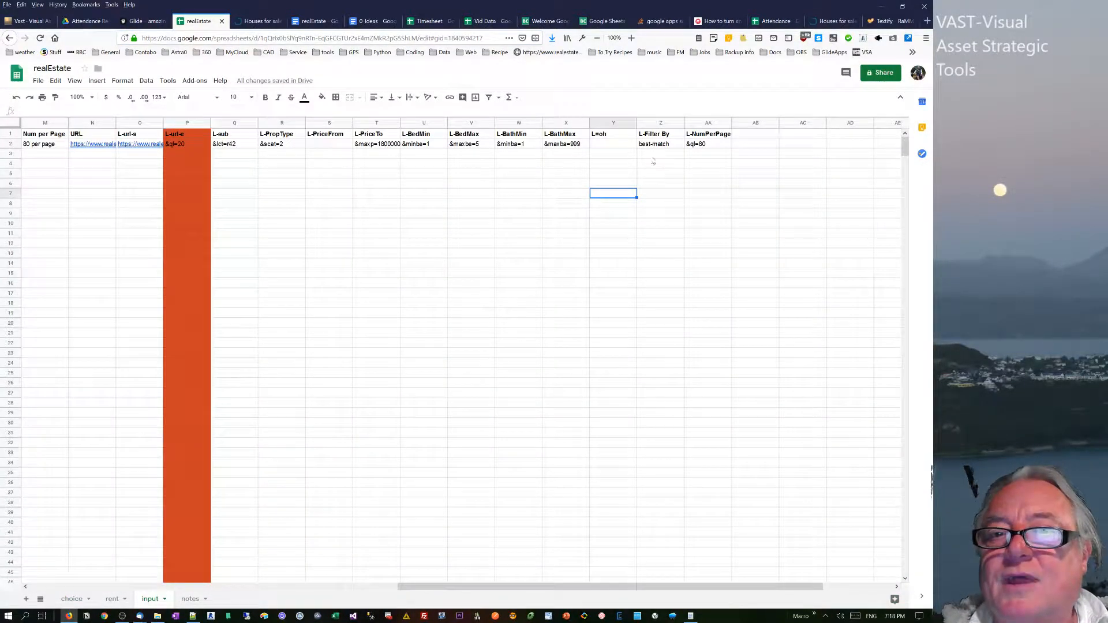
pyautogui.click(606, 147)
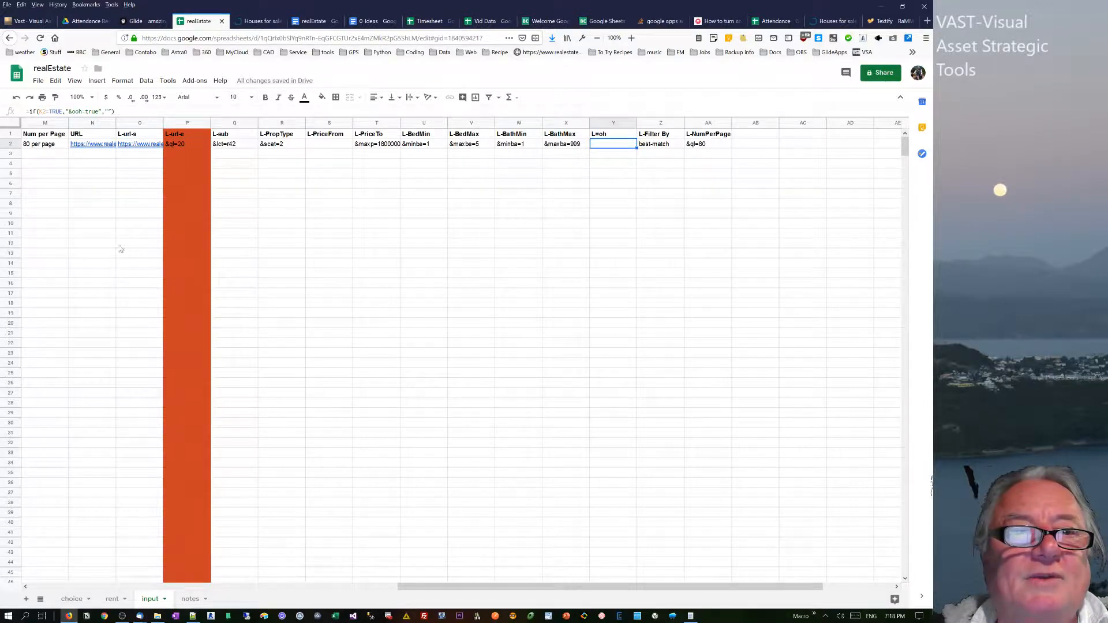
pyautogui.moveTo(413, 586); pyautogui.dragTo(257, 585)
pyautogui.click(235, 144)
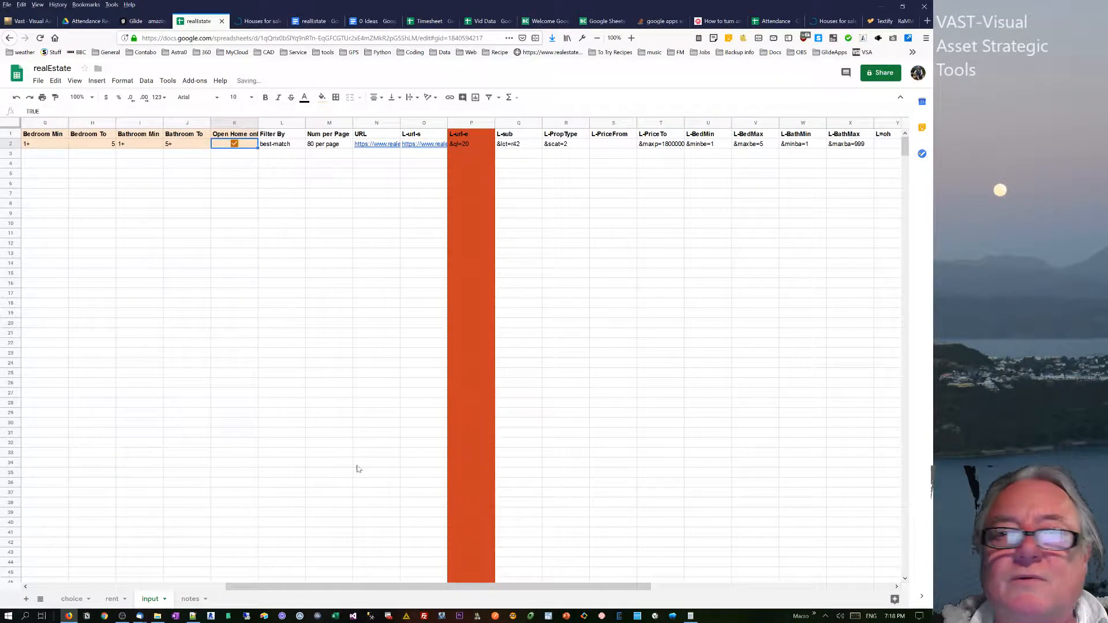
# Switch to the Glide app builder and turn on Open Home only on the For Sale screen of the app preview.
pyautogui.click(139, 21)
pyautogui.scroll(-5, 398, 307)
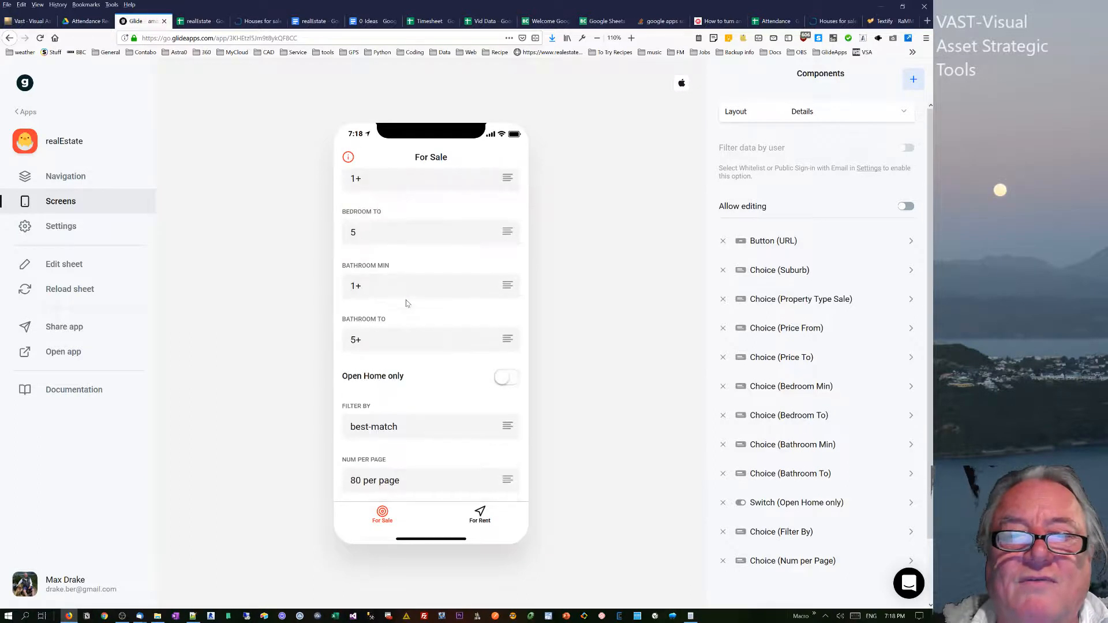
pyautogui.click(502, 376)
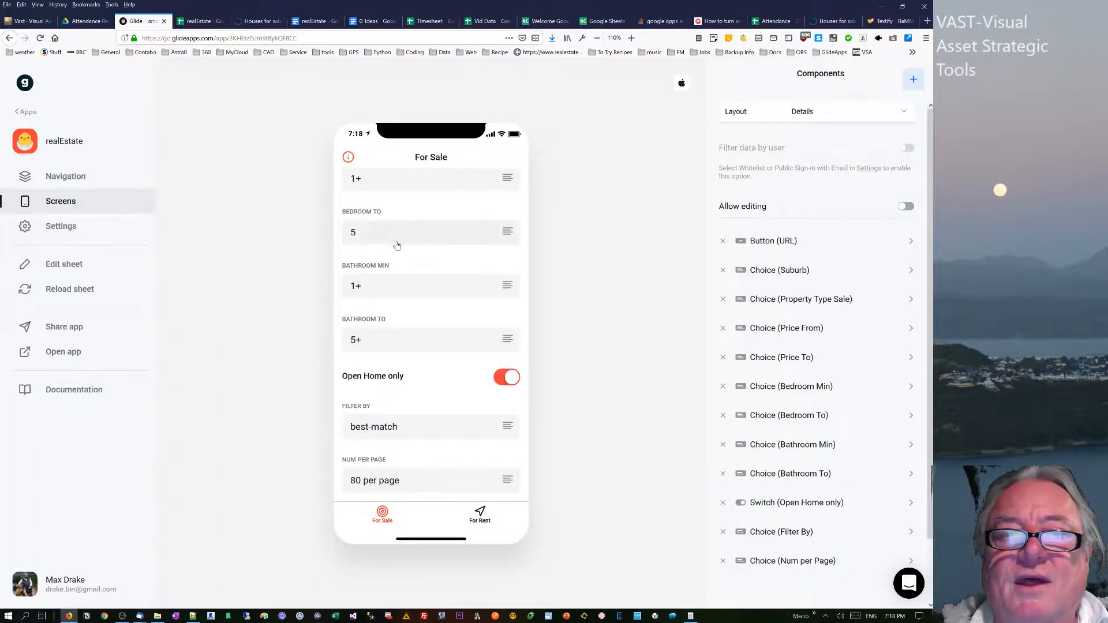
pyautogui.scroll(5, 397, 245)
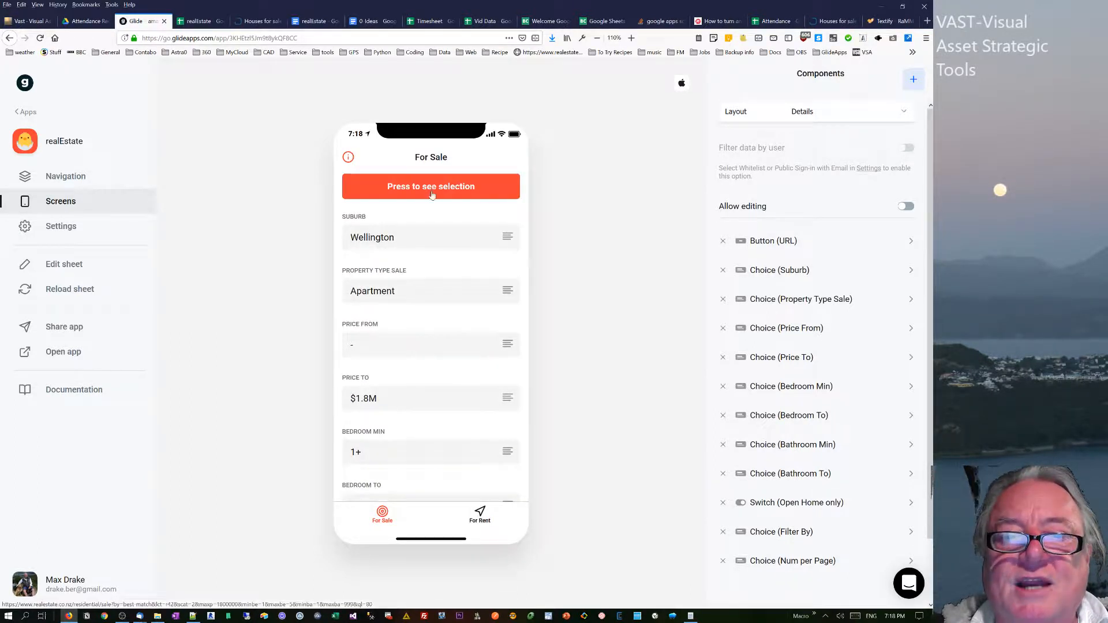
# Choose Wellington as the suburb in the app preview and open the resulting selection on realestate.co.nz.
pyautogui.click(439, 247)
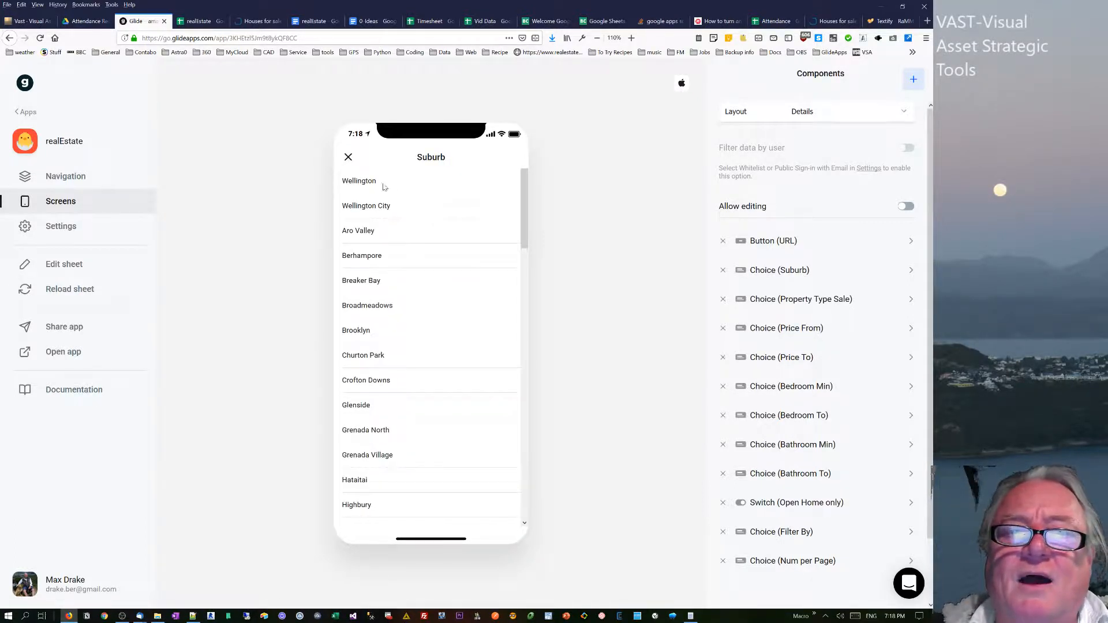
pyautogui.click(384, 187)
pyautogui.click(431, 188)
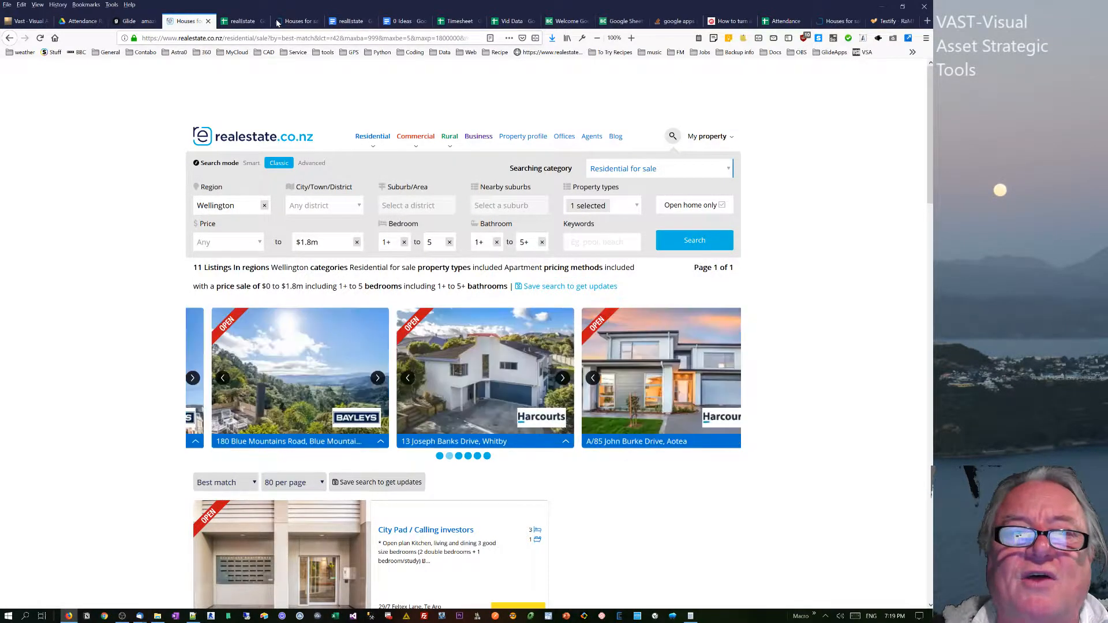
# On the spreadsheet's choice sheet, move the Filter by options latest to best-match up one row to start at Z2, replacing the dash.
pyautogui.click(237, 20)
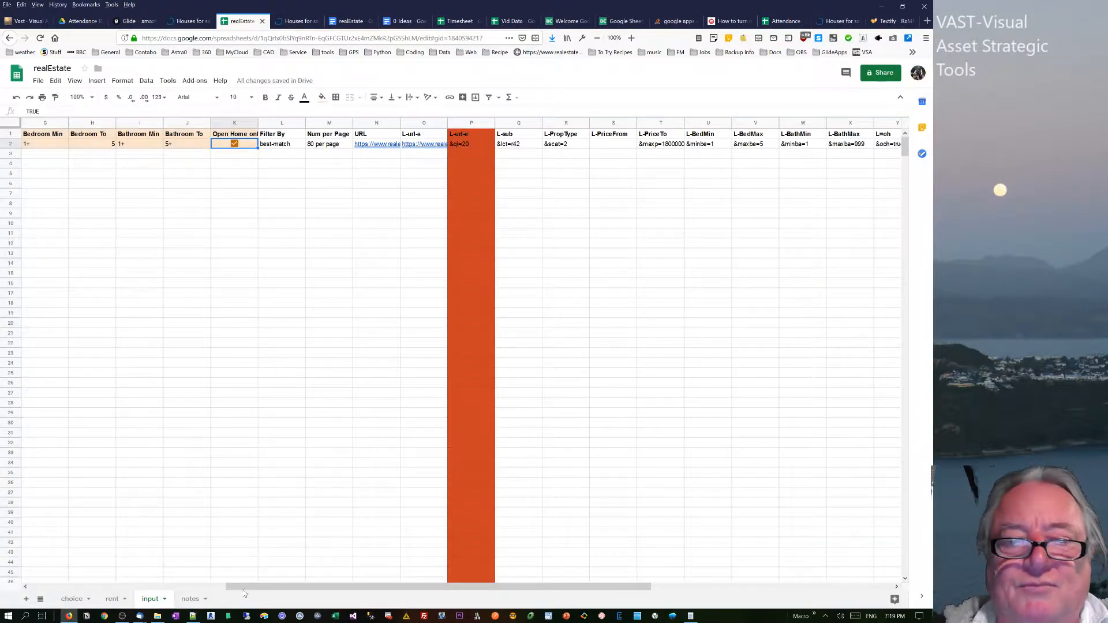
pyautogui.click(71, 599)
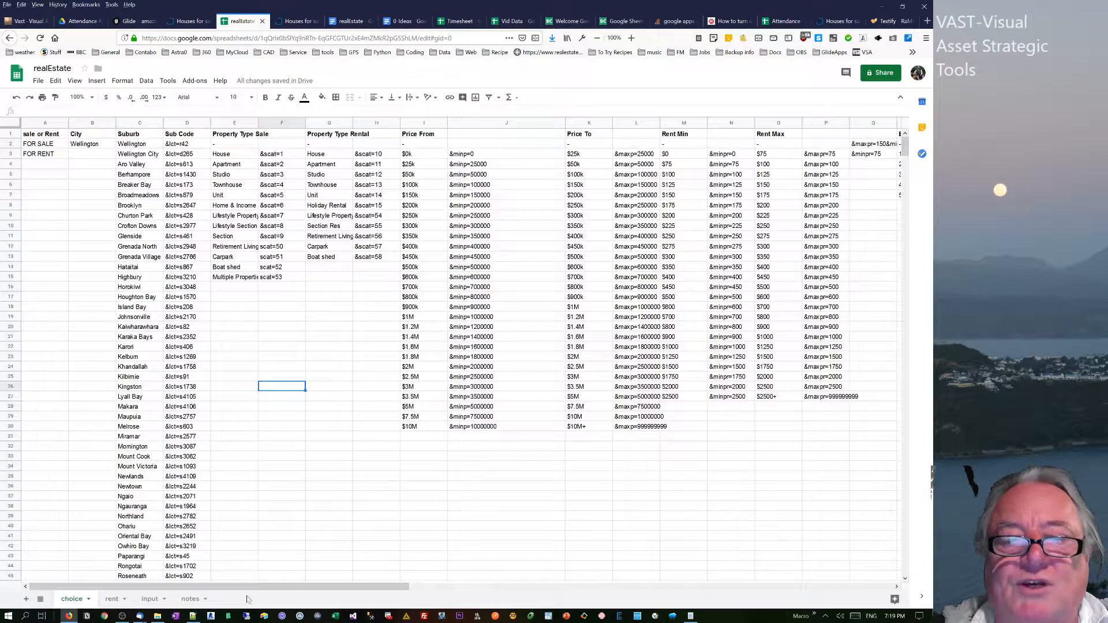
pyautogui.moveTo(277, 586); pyautogui.dragTo(638, 571)
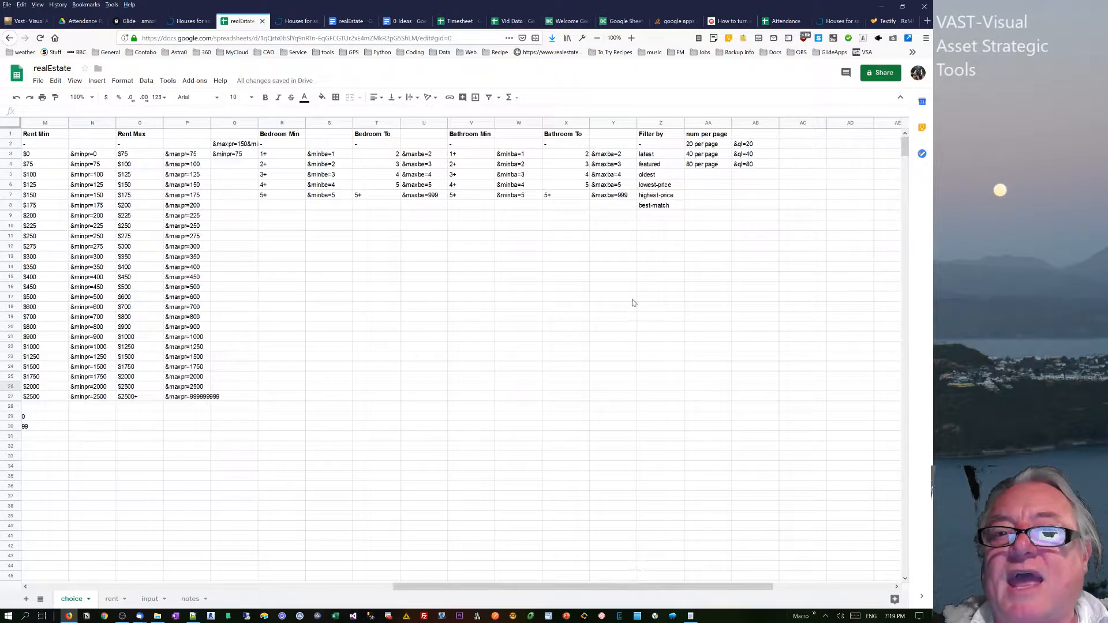
pyautogui.click(651, 146)
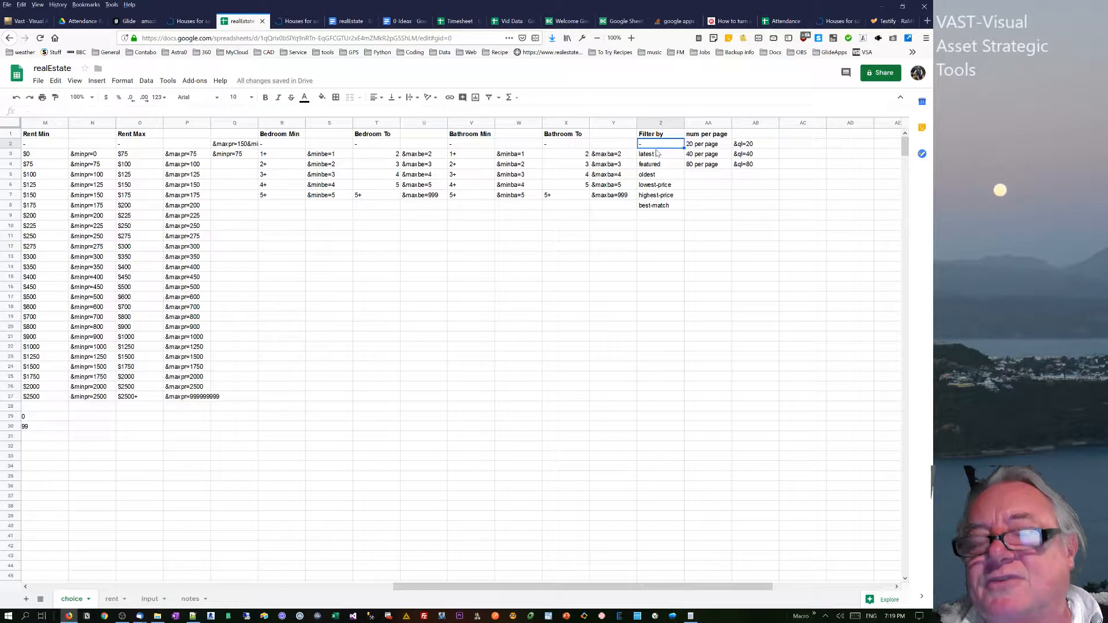
pyautogui.moveTo(662, 160); pyautogui.dragTo(654, 211)
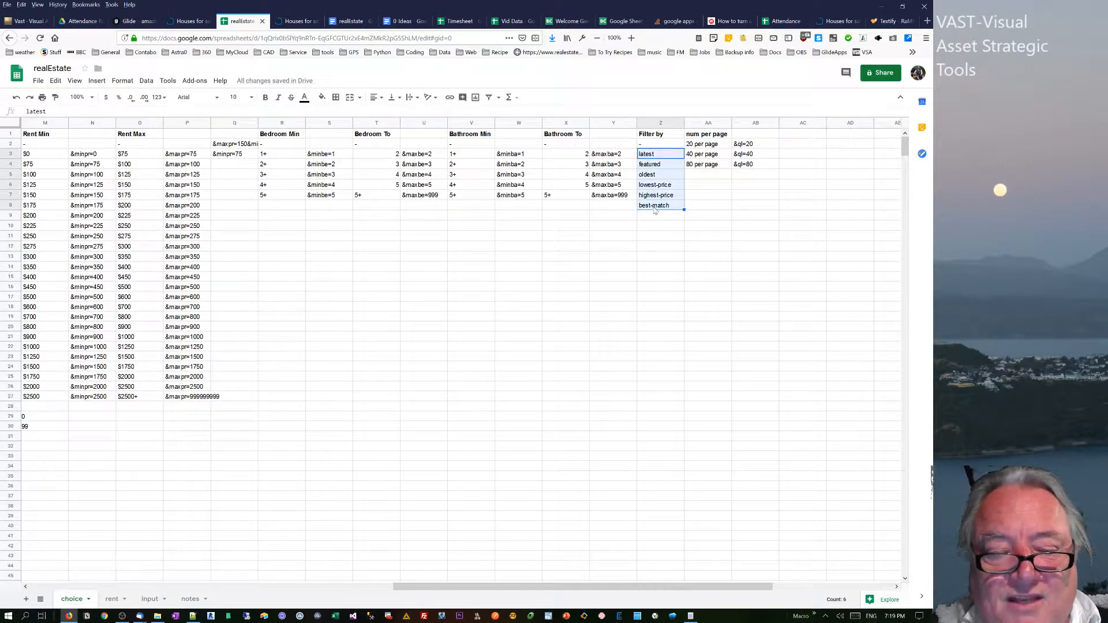
pyautogui.hotkey('ctrl', 'c')
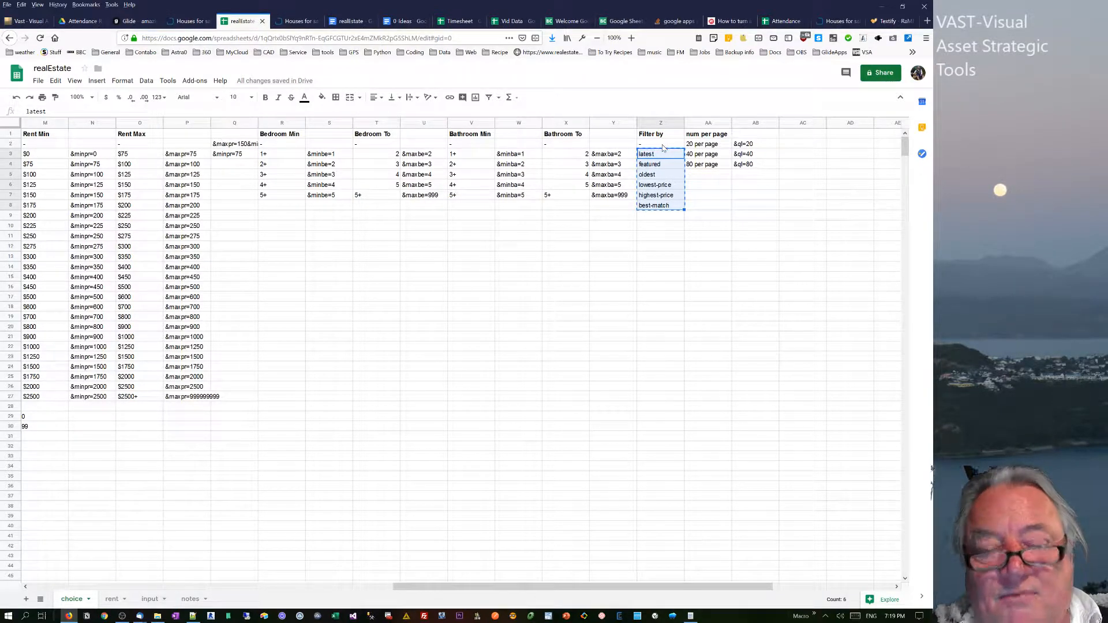
pyautogui.click(657, 146)
pyautogui.hotkey('ctrl', 'v')
pyautogui.click(660, 236)
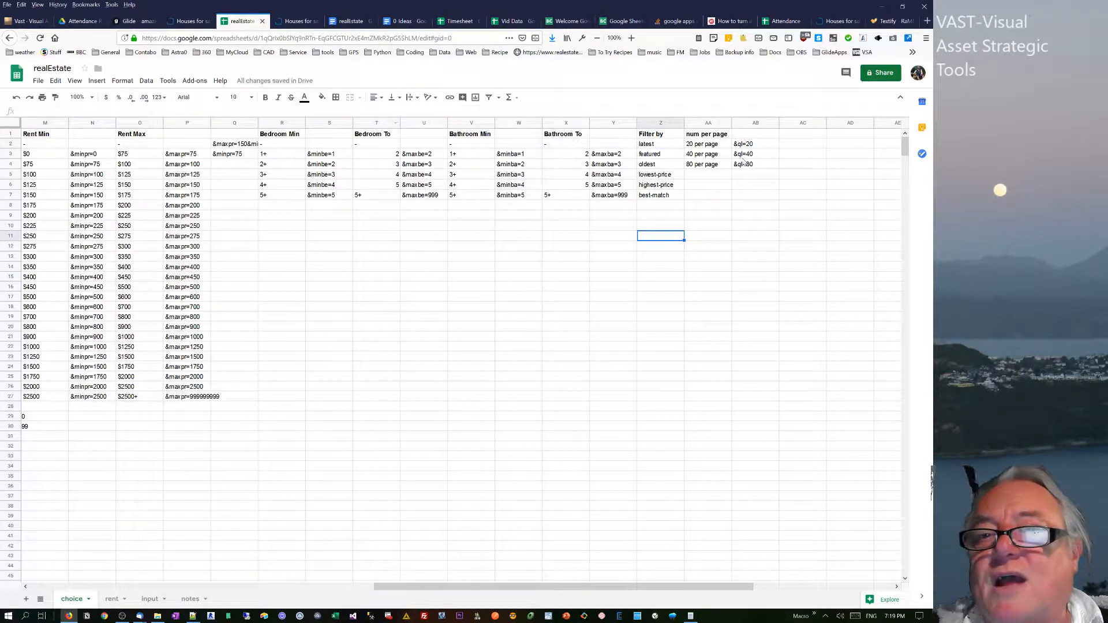
pyautogui.click(703, 146)
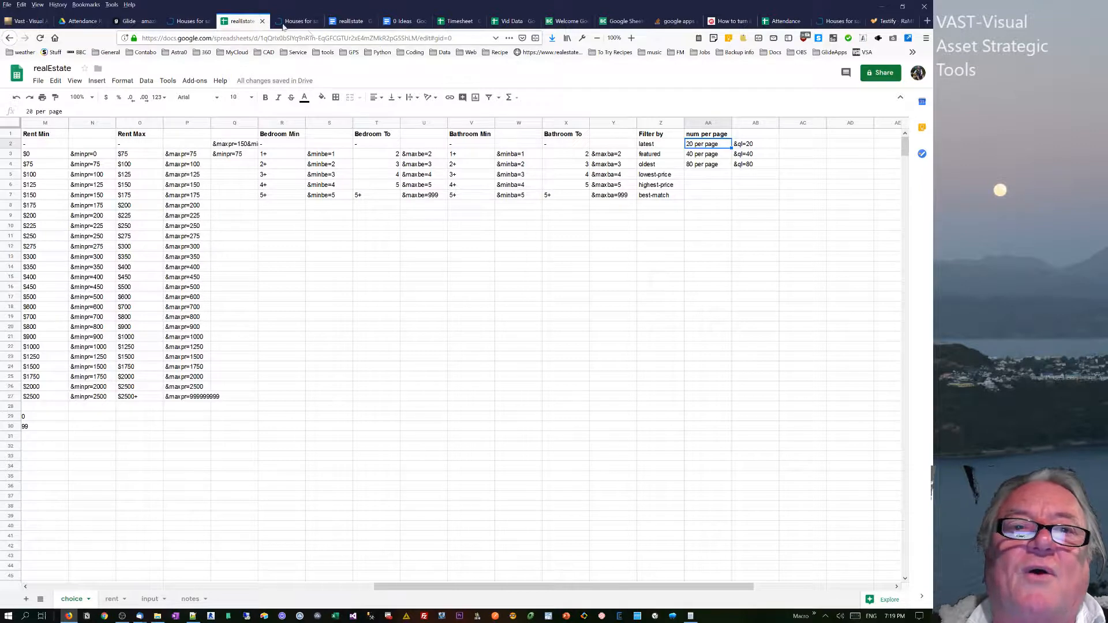
# Return to the Glide preview and look through the Filter By and Num per Page choice lists without changing either selection.
pyautogui.click(131, 21)
pyautogui.scroll(-5, 369, 434)
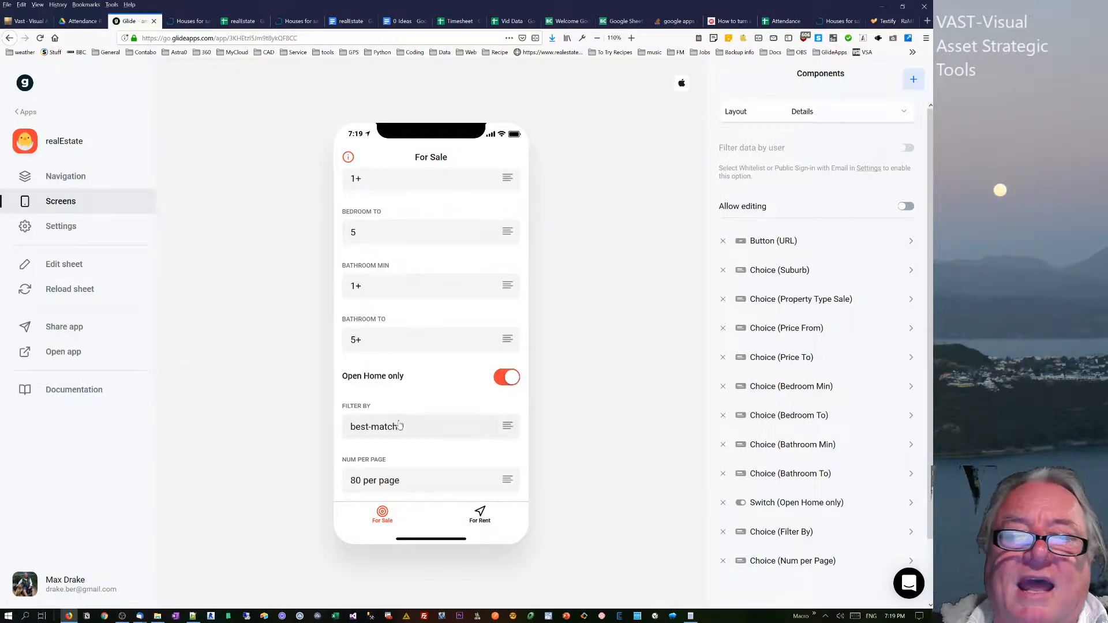
pyautogui.click(406, 435)
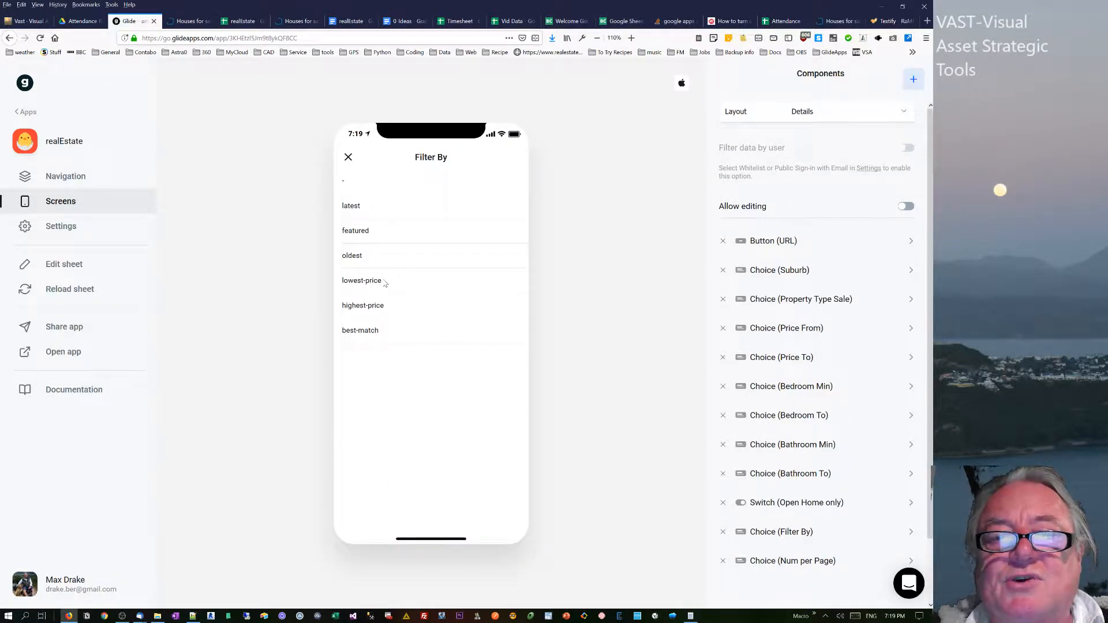
pyautogui.click(347, 157)
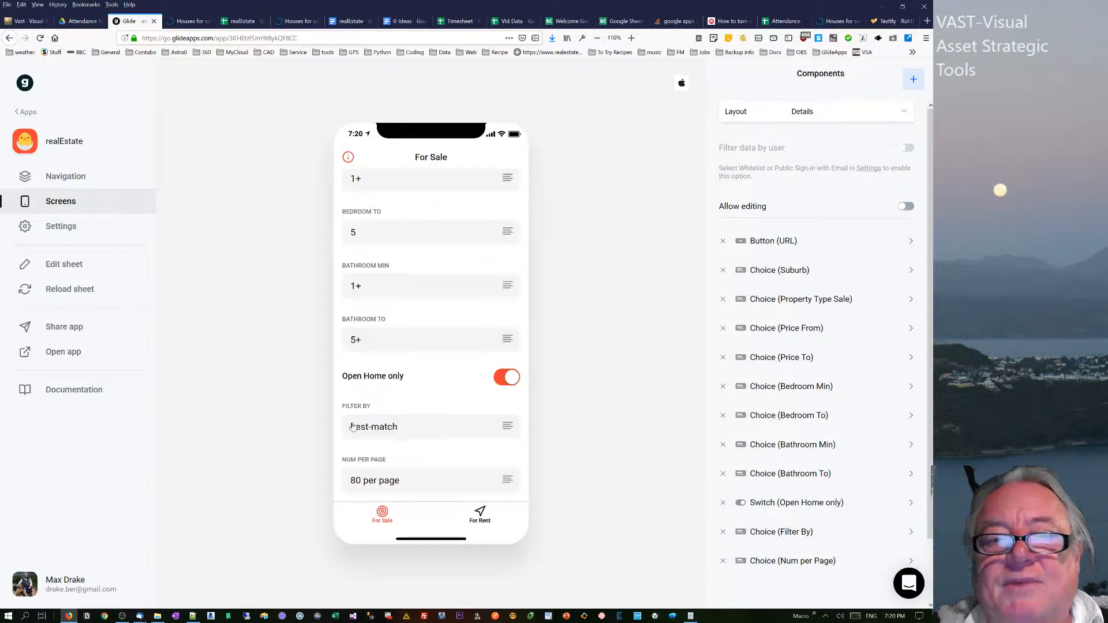
pyautogui.click(379, 480)
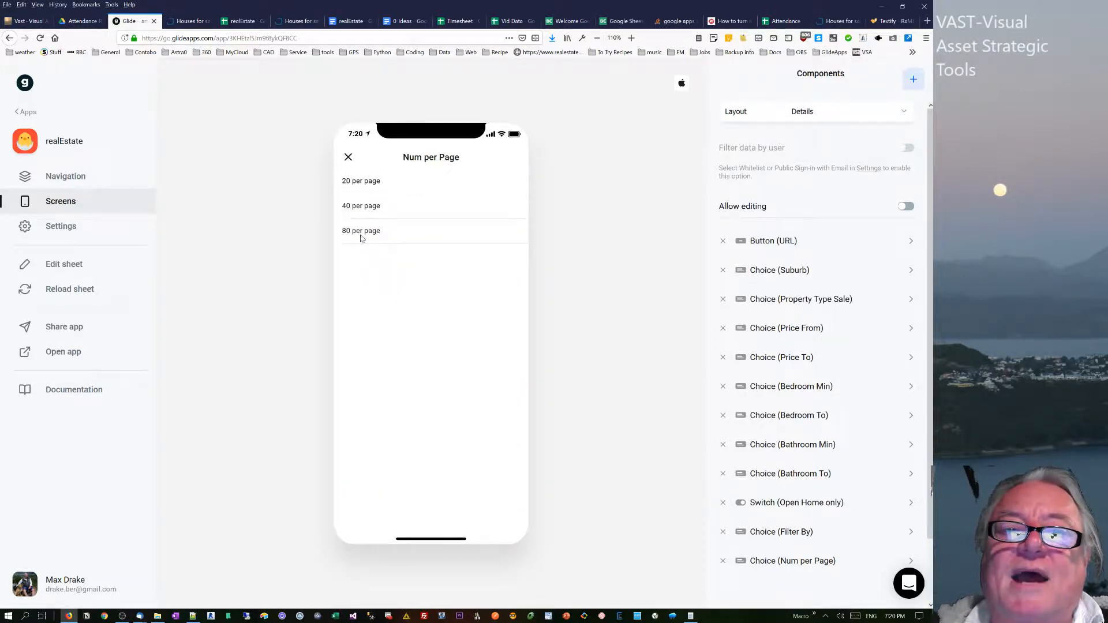
pyautogui.click(350, 158)
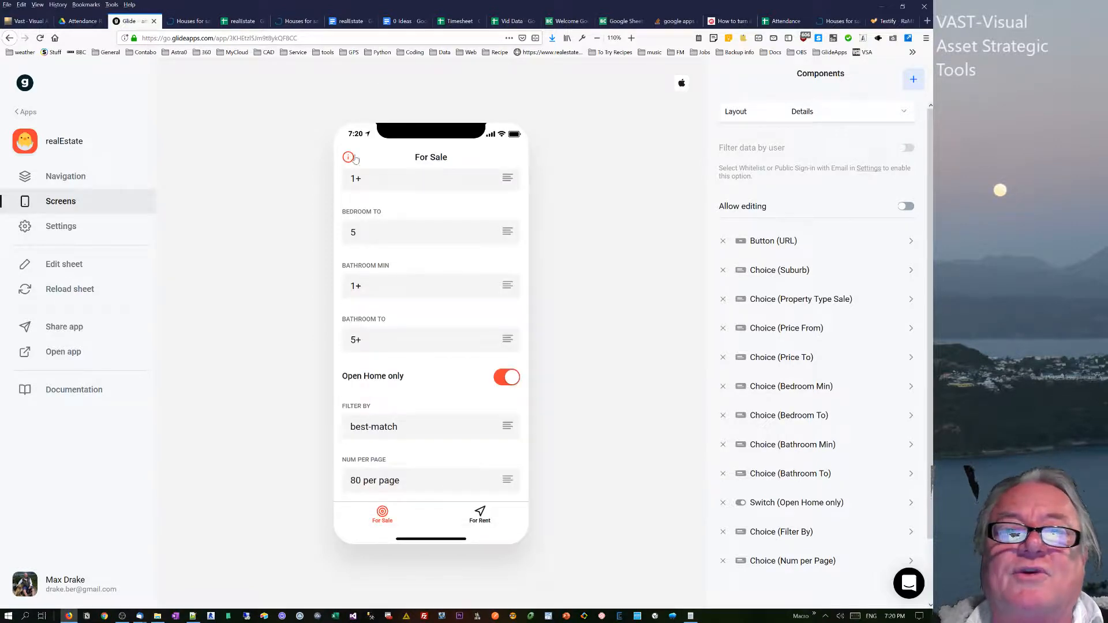
# Set the suburb to Wellington City on the For Sale screen and review the screen's remaining search settings.
pyautogui.scroll(5, 424, 237)
pyautogui.click(405, 242)
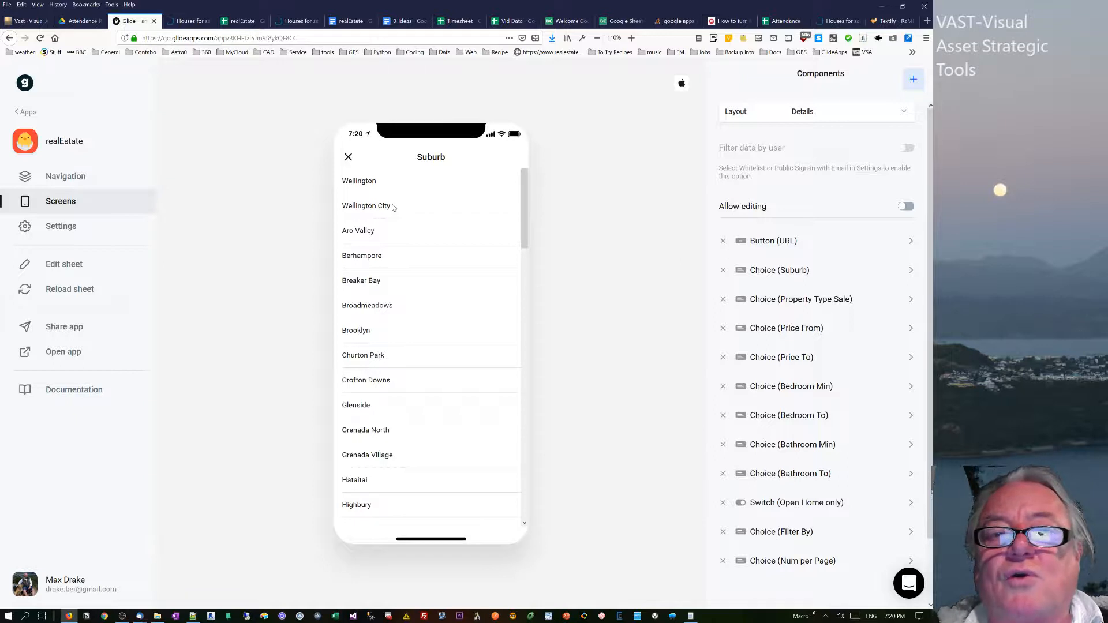
pyautogui.click(390, 208)
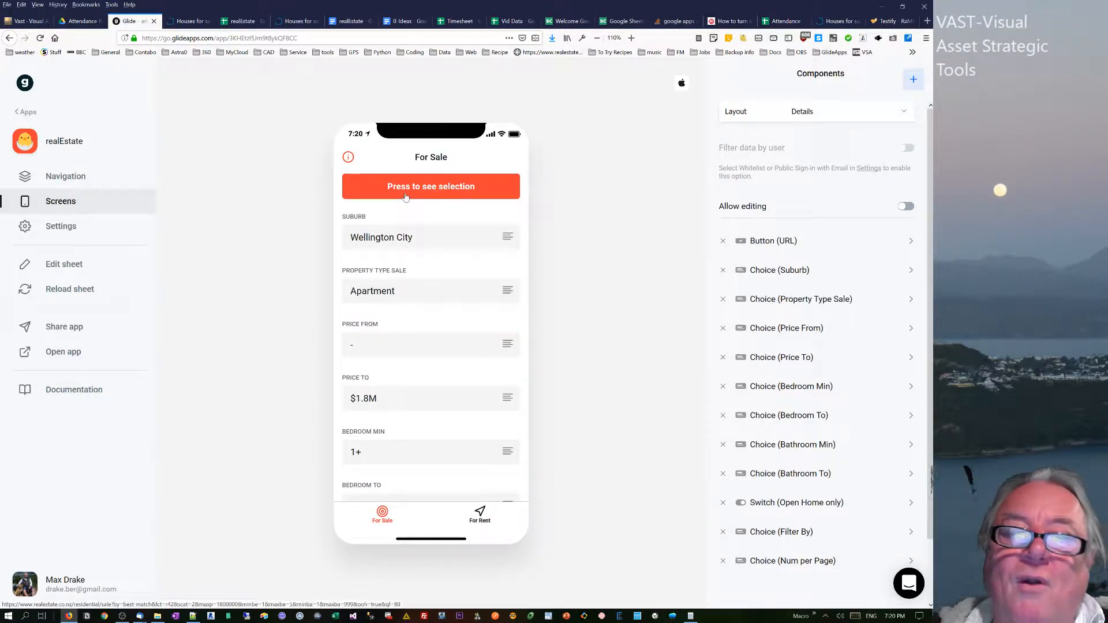
pyautogui.scroll(-5, 395, 310)
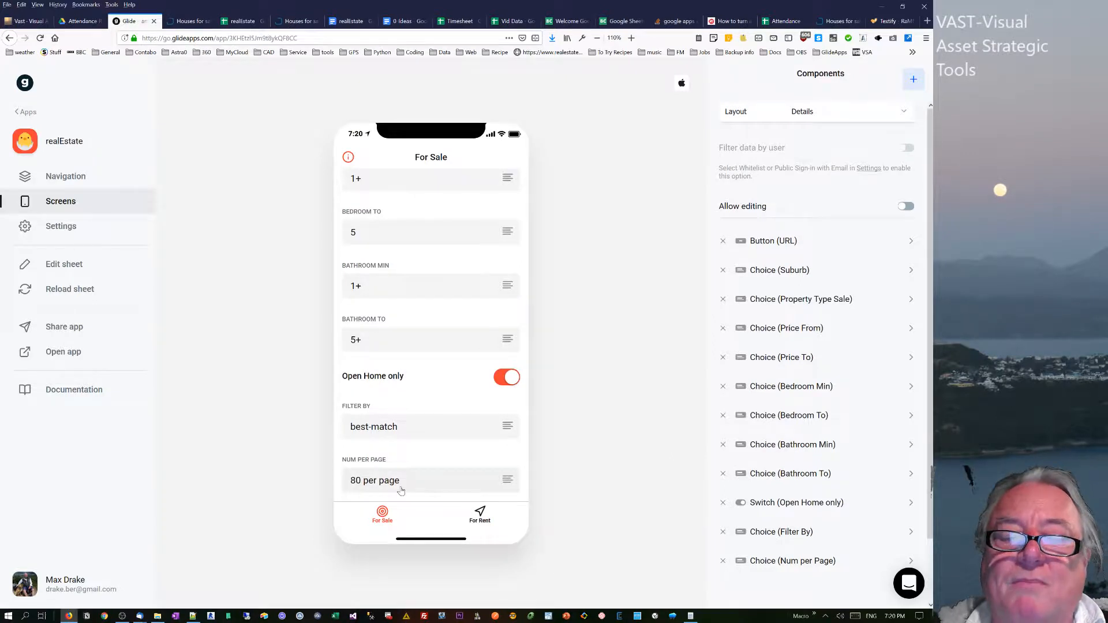
pyautogui.scroll(5, 445, 275)
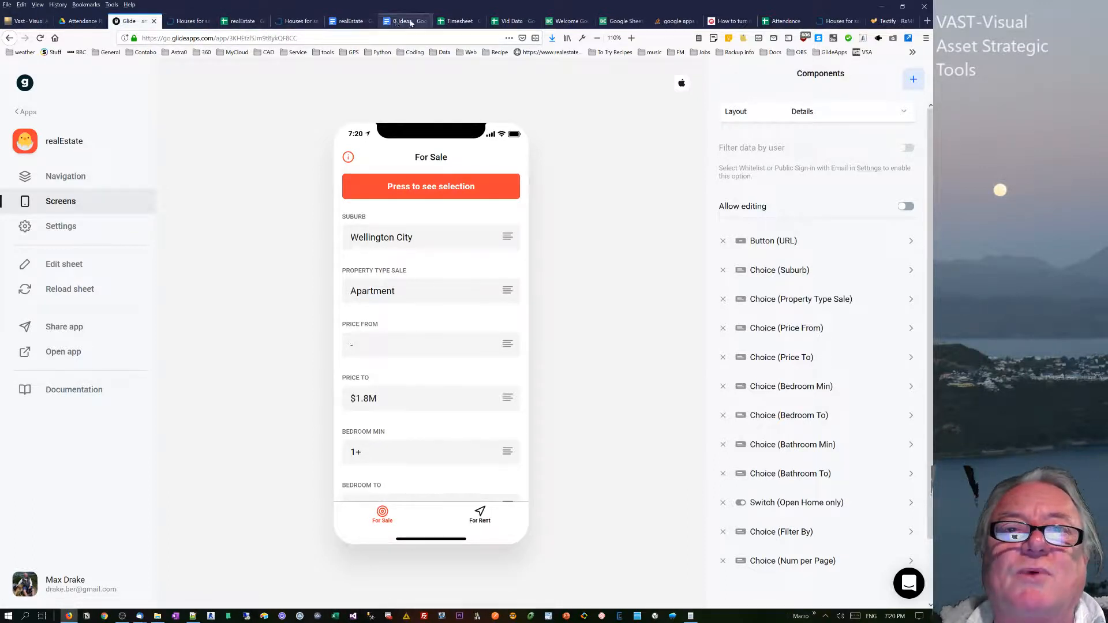
# On the realEstate spreadsheet's notes sheet, examine the price codes in K4:K31 and the split formula in L4.
pyautogui.click(236, 21)
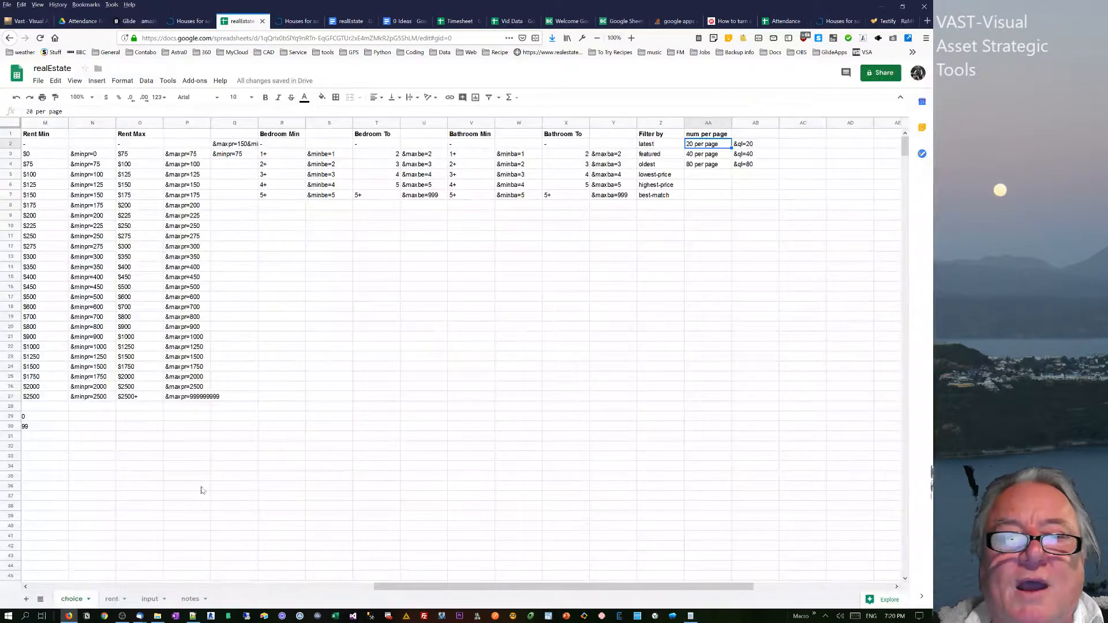
pyautogui.click(190, 599)
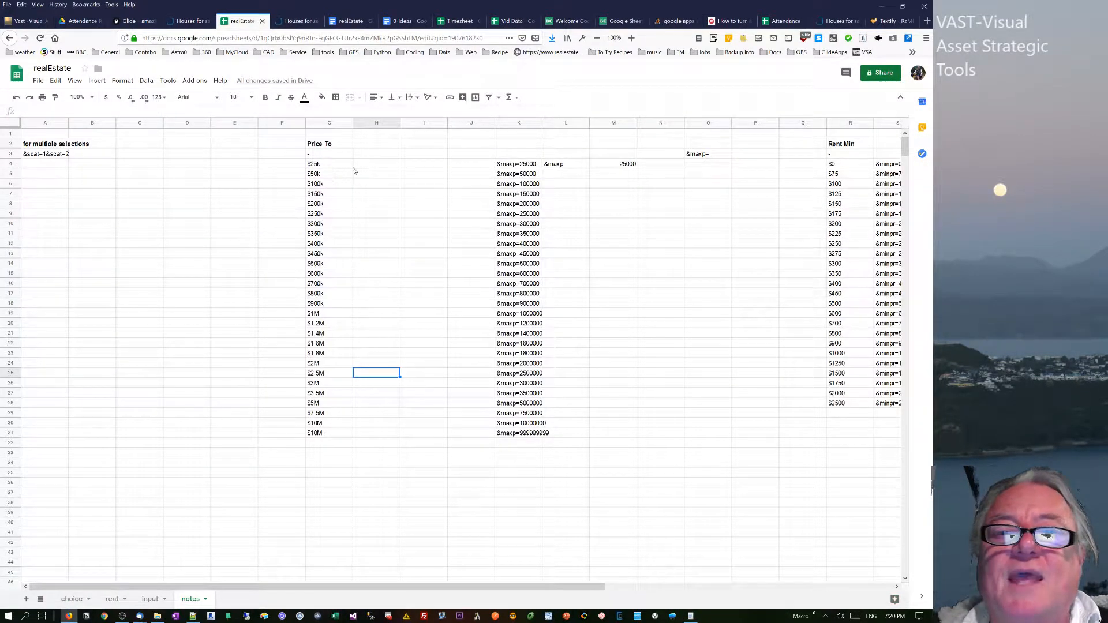
pyautogui.moveTo(516, 167); pyautogui.dragTo(526, 437)
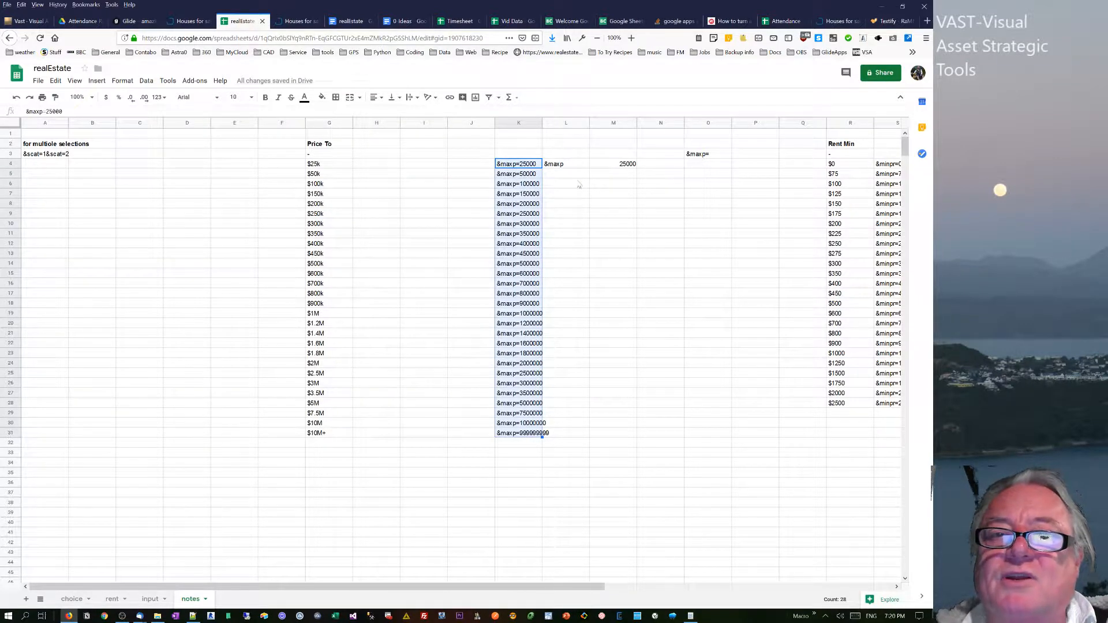
pyautogui.click(568, 166)
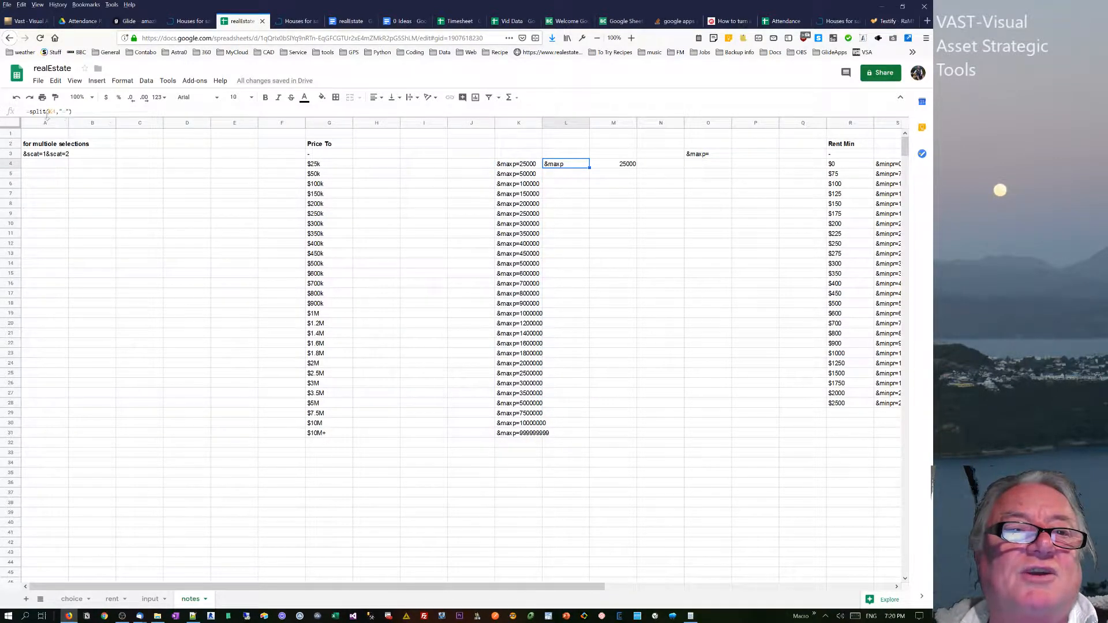
# Re-enter the formula =split(K4,"=") in L4 and fill it down to row 31.
pyautogui.moveTo(80, 111); pyautogui.dragTo(14, 110)
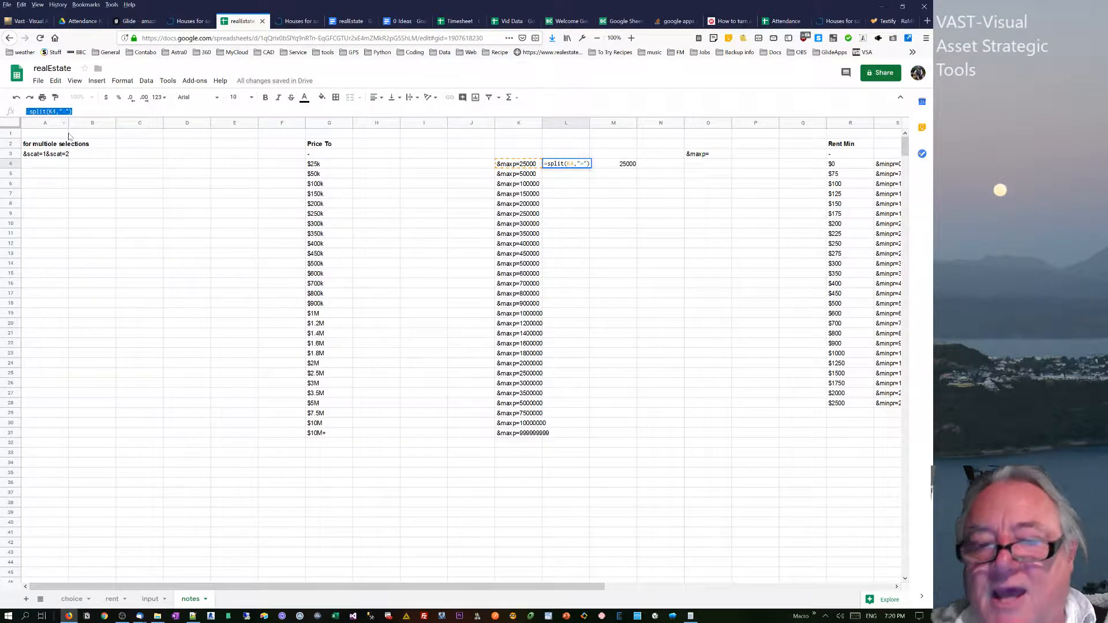
pyautogui.write('=')
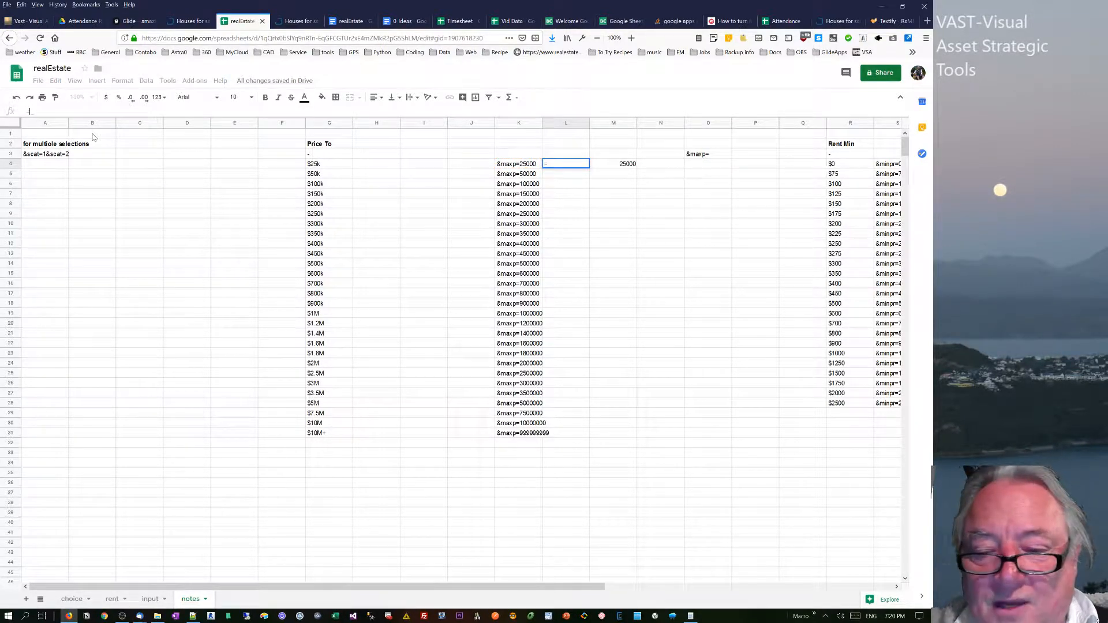
pyautogui.write('split')
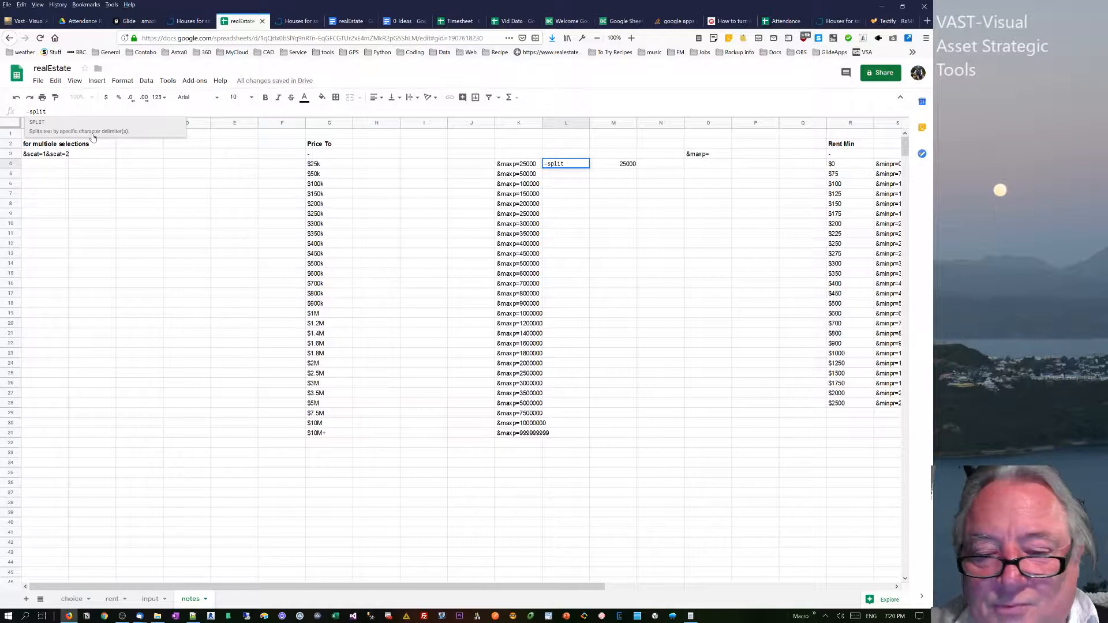
pyautogui.write('(')
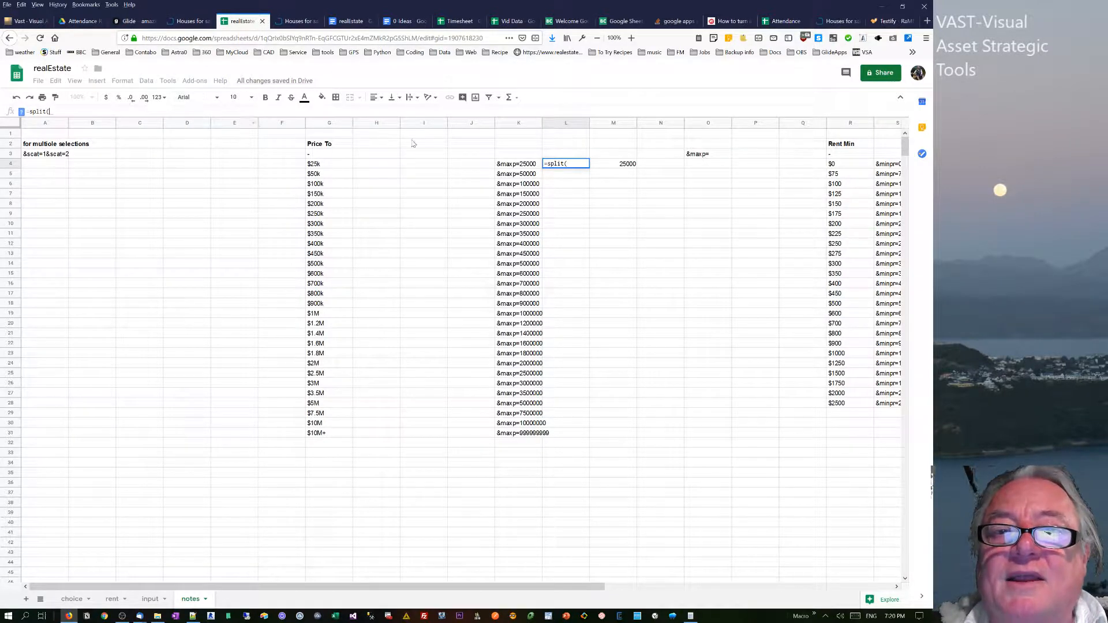
pyautogui.click(522, 165)
pyautogui.write(',"')
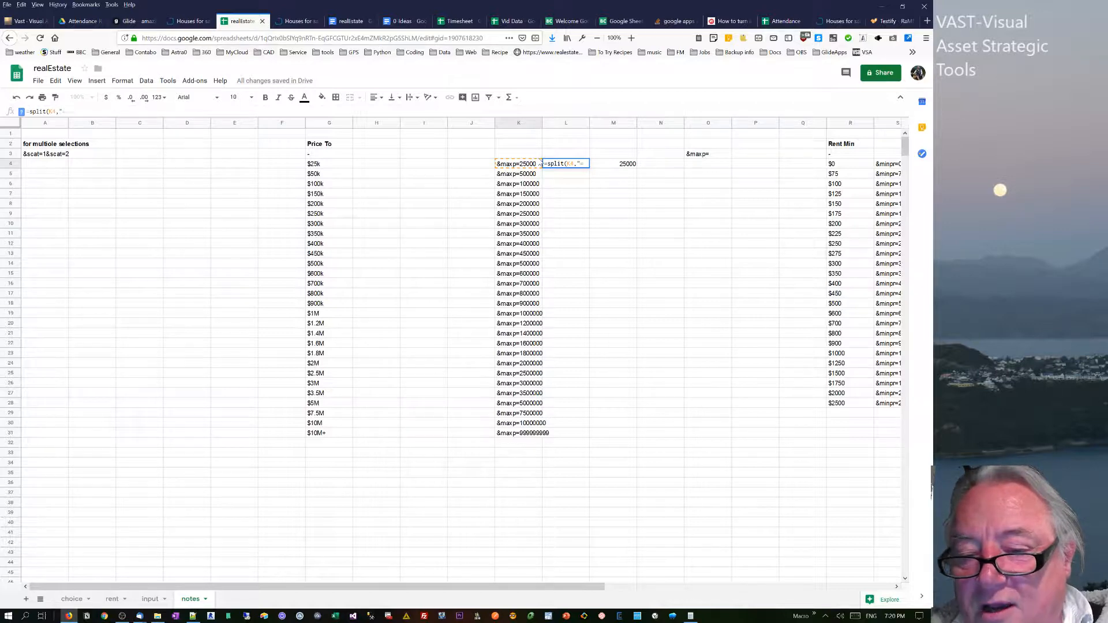
pyautogui.write('="')
pyautogui.press('Return')
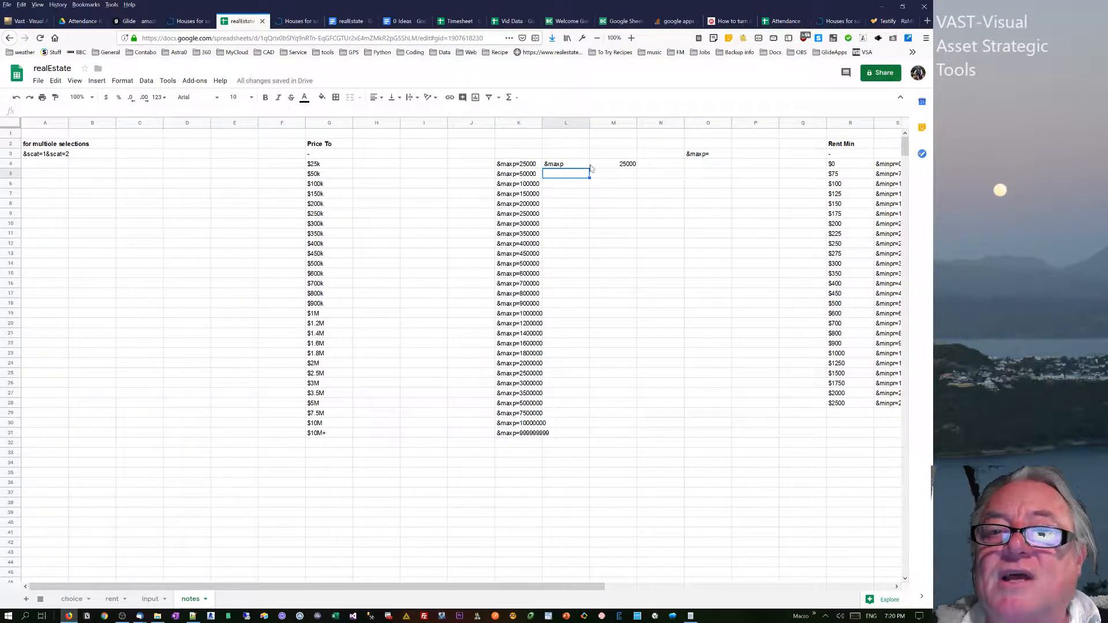
pyautogui.press('Up')
pyautogui.doubleClick(589, 167)
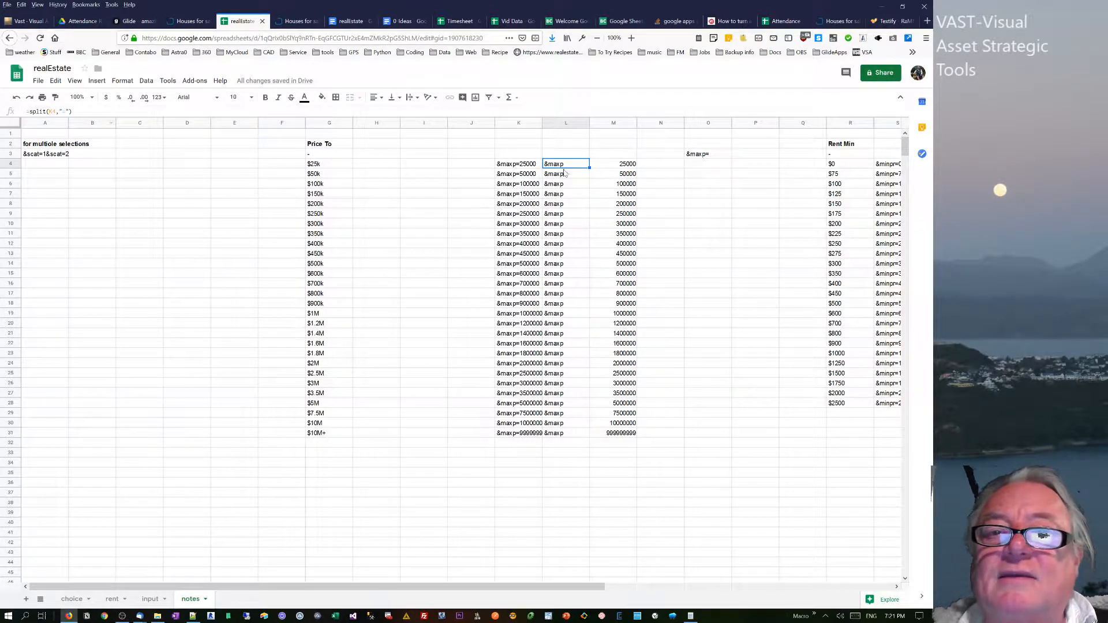
# Copy the split result in L4, clear O3 and paste the copied cell there.
pyautogui.rightClick(568, 166)
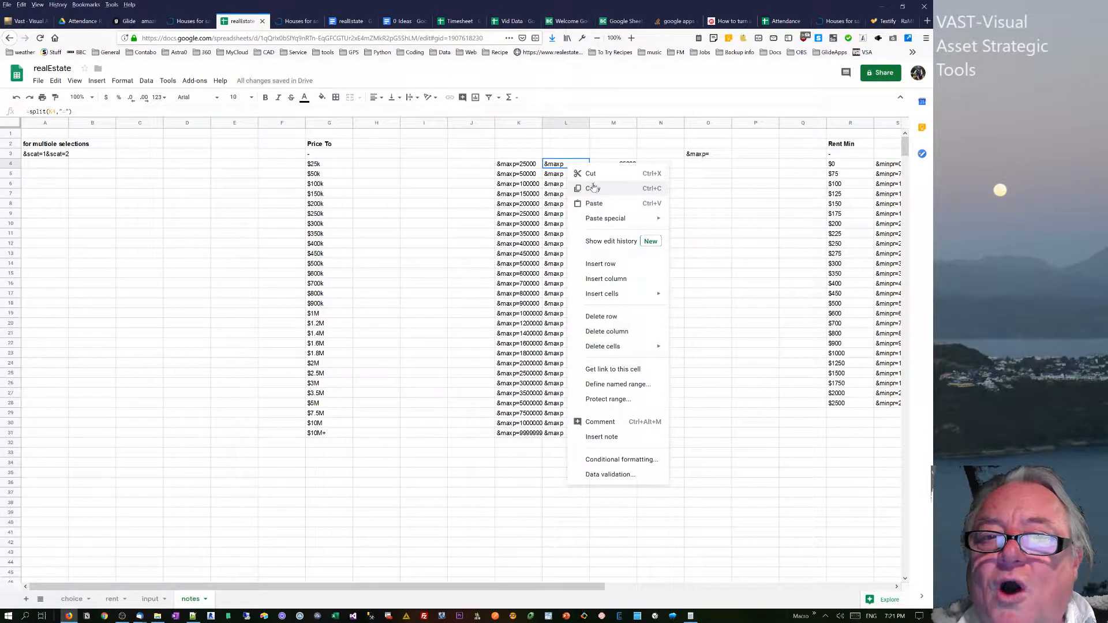
pyautogui.click(593, 188)
pyautogui.click(704, 154)
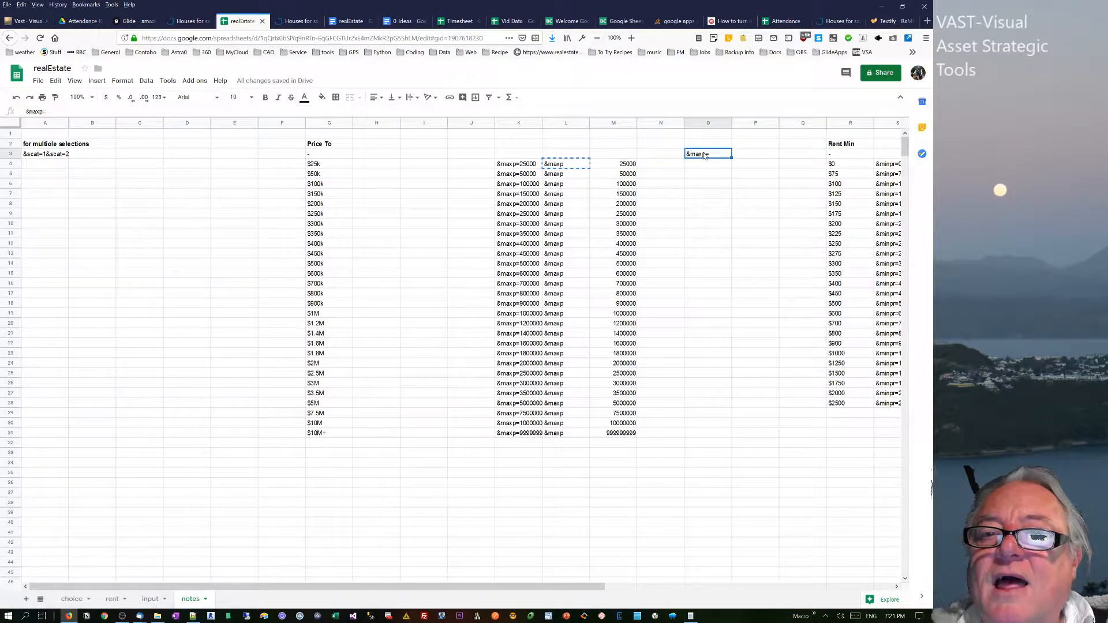
pyautogui.rightClick(704, 155)
pyautogui.moveTo(738, 208)
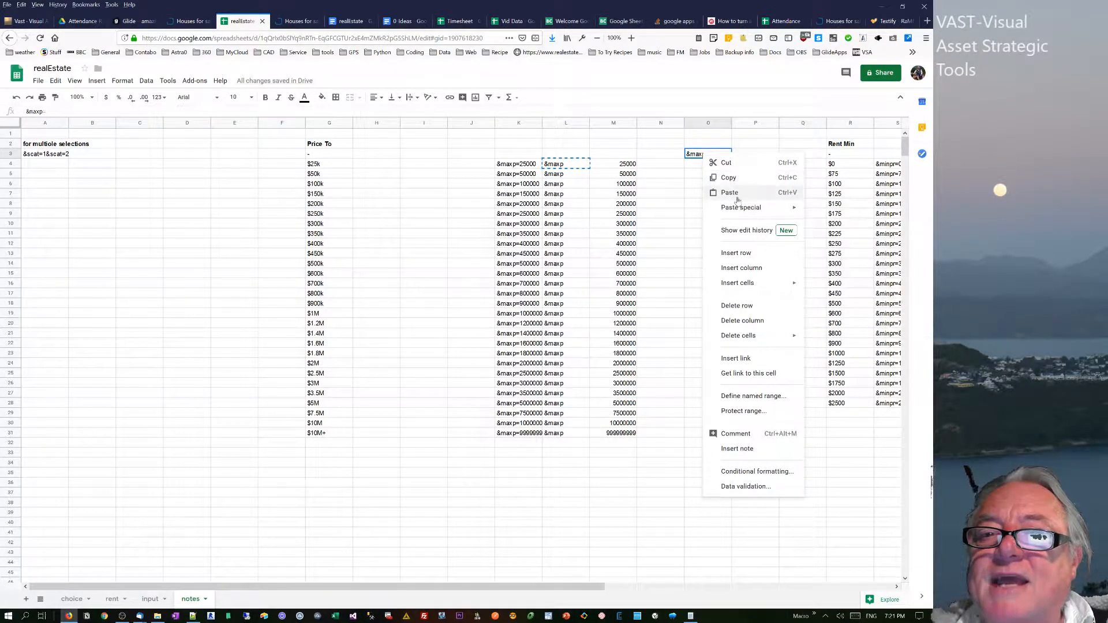
pyautogui.click(698, 157)
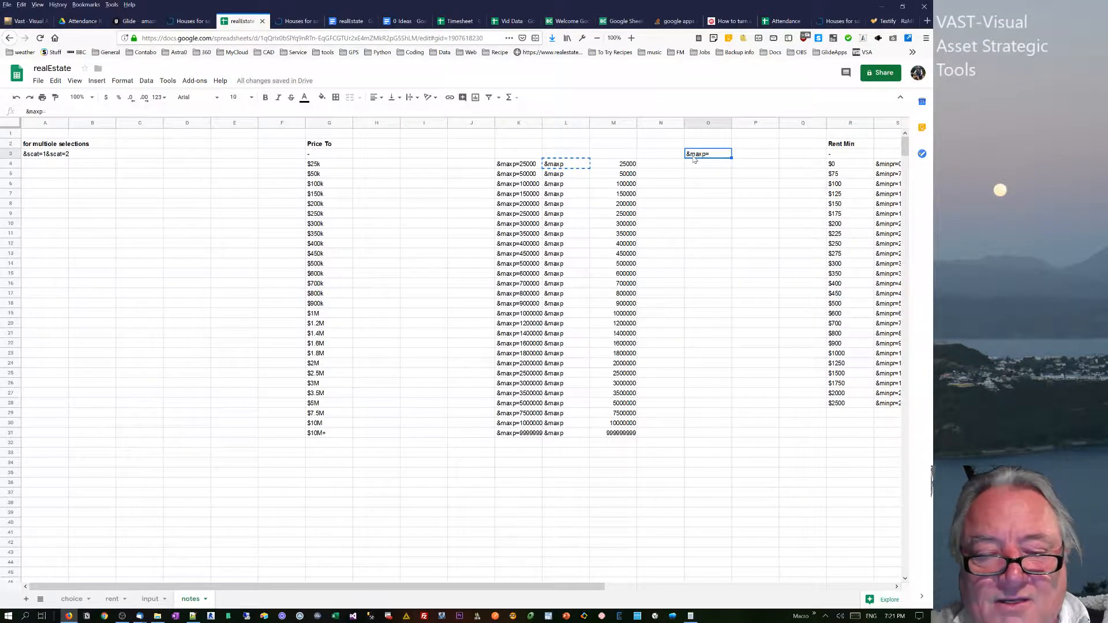
pyautogui.press('Delete')
pyautogui.write('=split(N3,"-")')
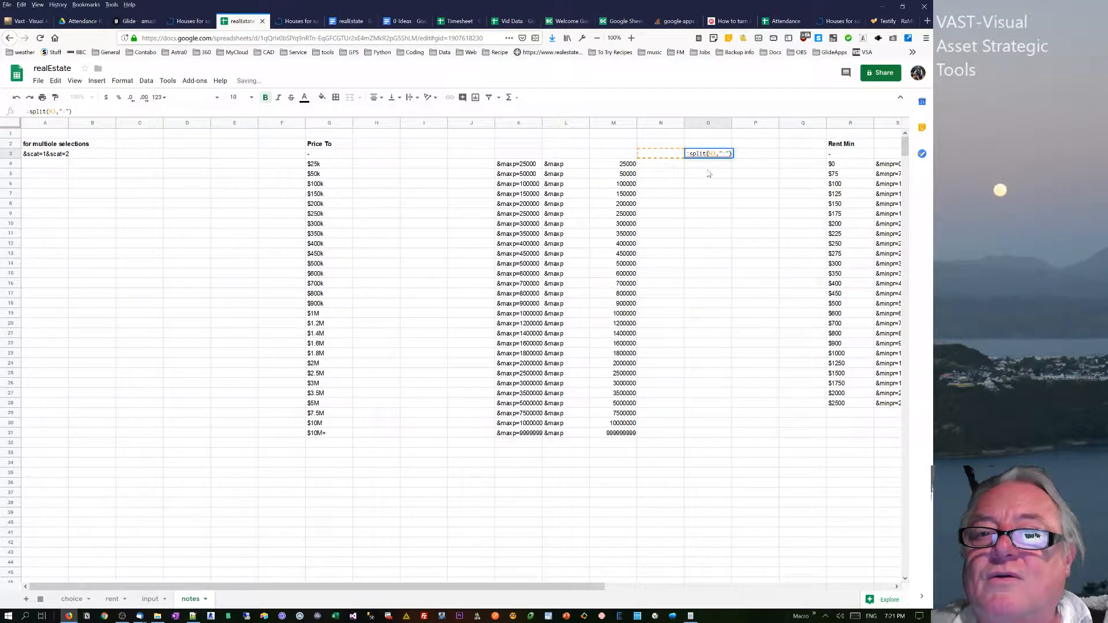
pyautogui.press('Return')
pyautogui.moveTo(710, 158)
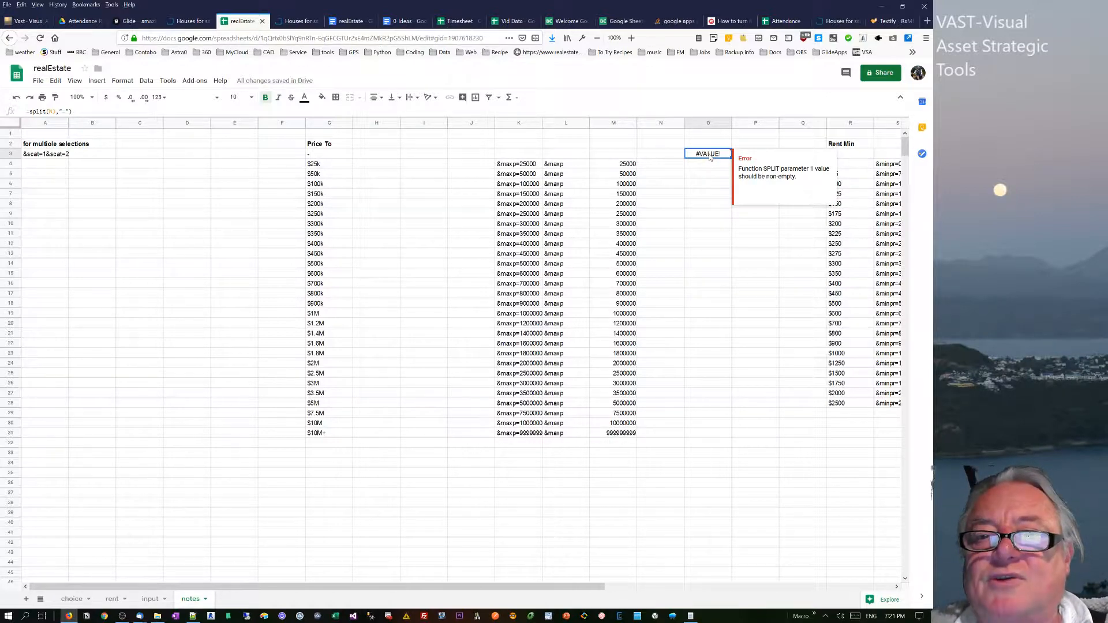
# Paste the copied L4 result into O3 as values only and append an equals sign to make &maxp=.
pyautogui.rightClick(709, 157)
pyautogui.moveTo(803, 213)
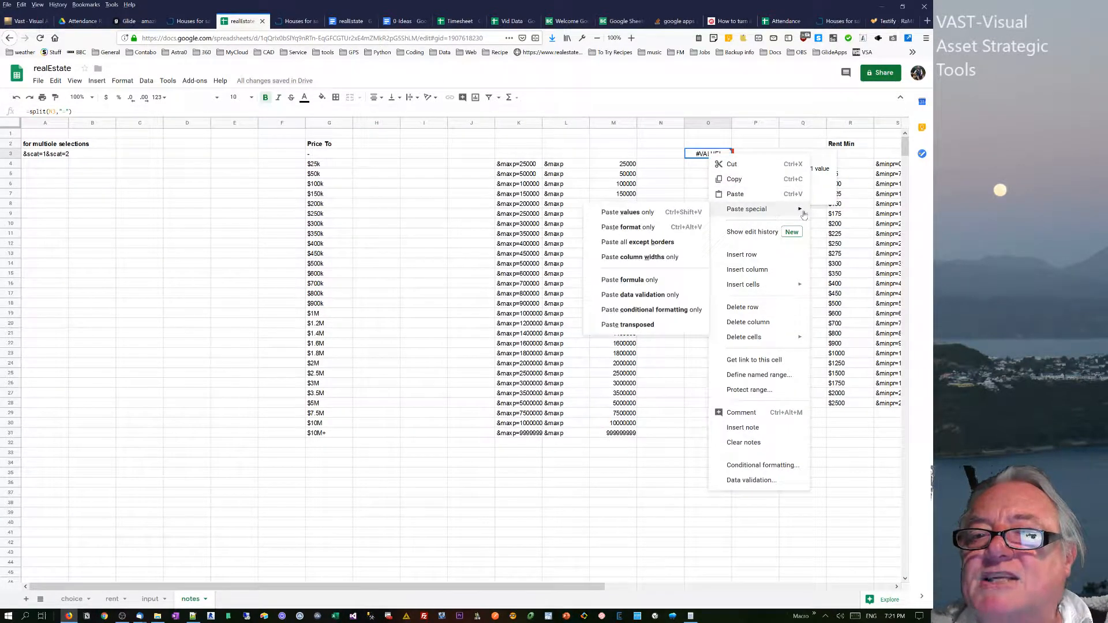
pyautogui.click(658, 214)
pyautogui.click(704, 206)
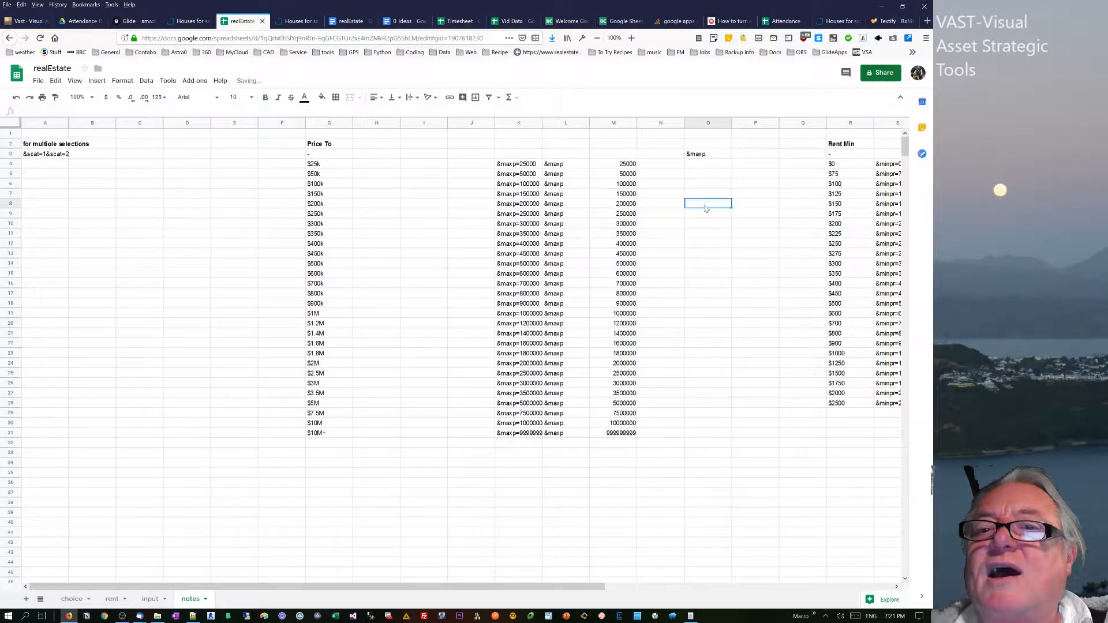
pyautogui.click(704, 155)
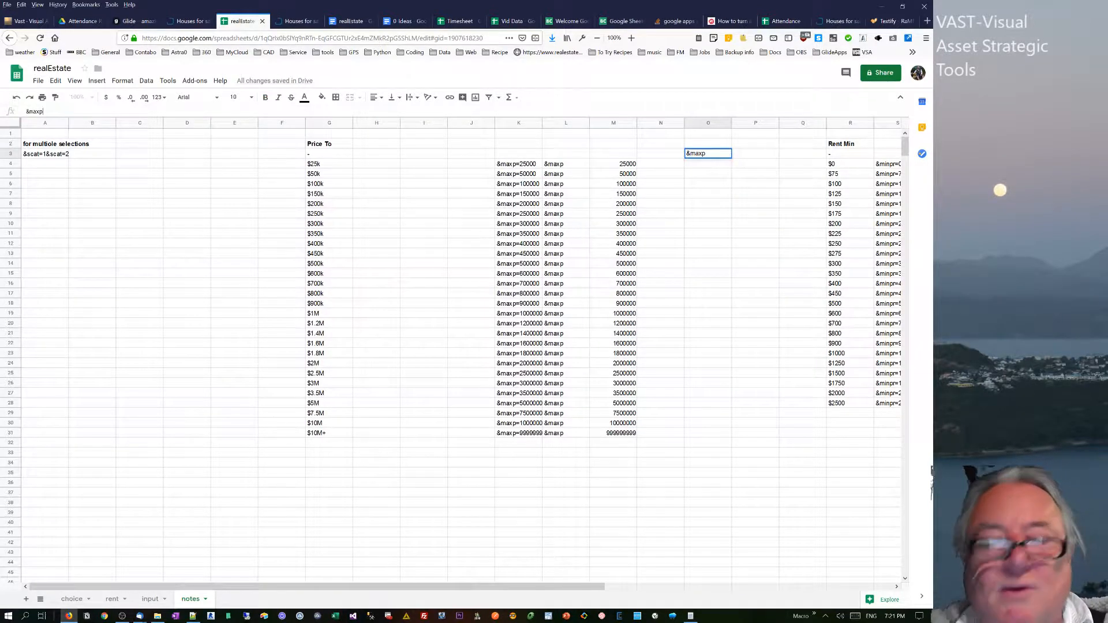
pyautogui.press('Return')
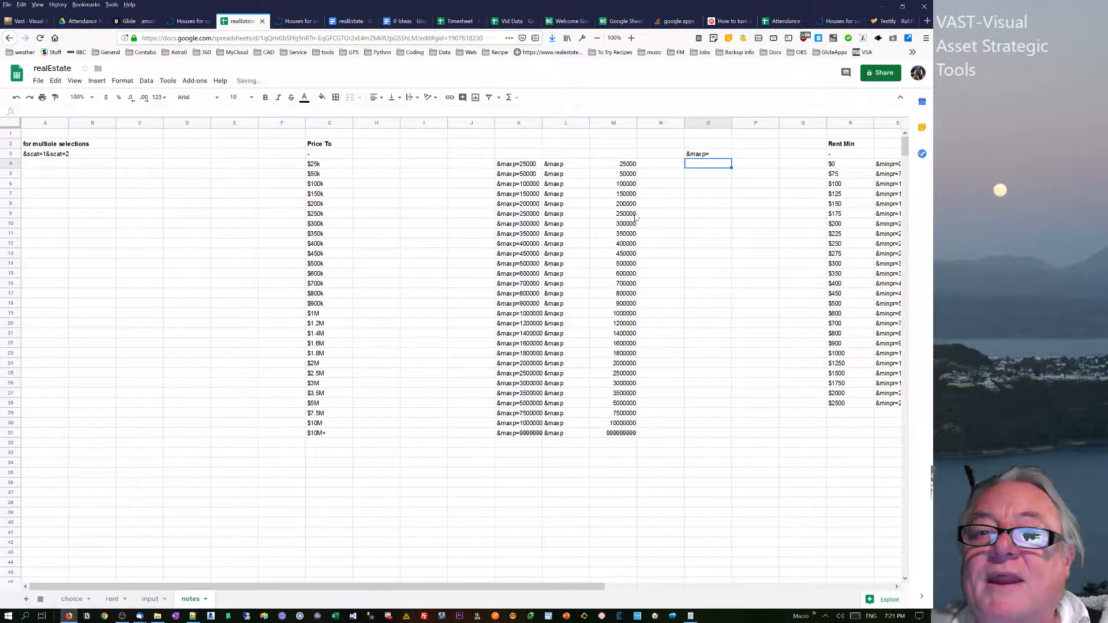
# Copy the split price numbers in M4:M31 into N4:N31 as values only.
pyautogui.moveTo(625, 166); pyautogui.dragTo(610, 432)
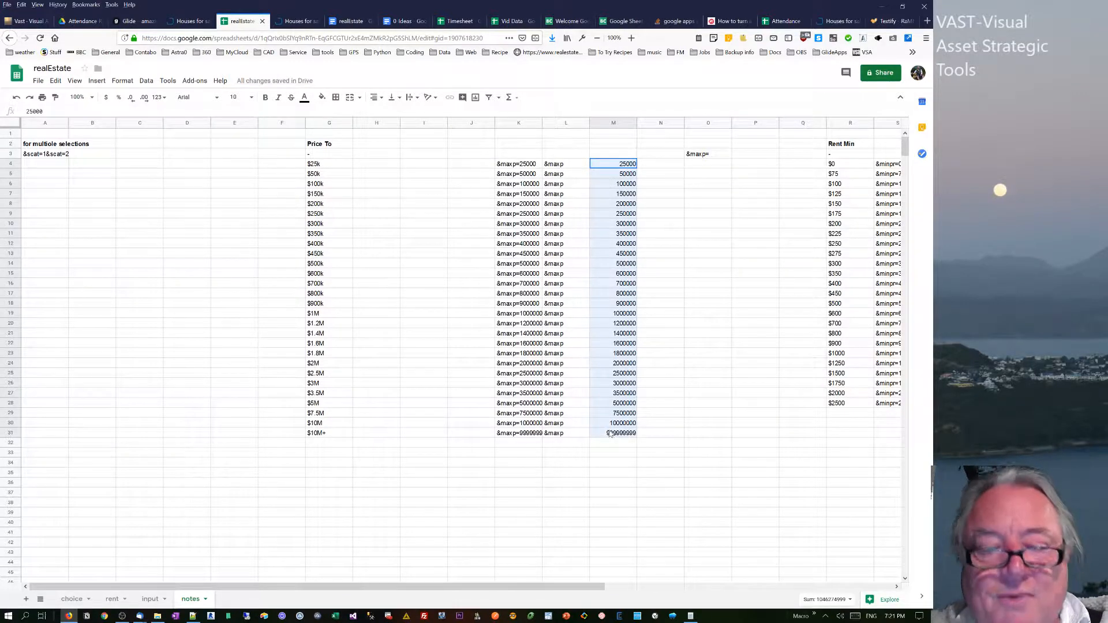
pyautogui.click(669, 166)
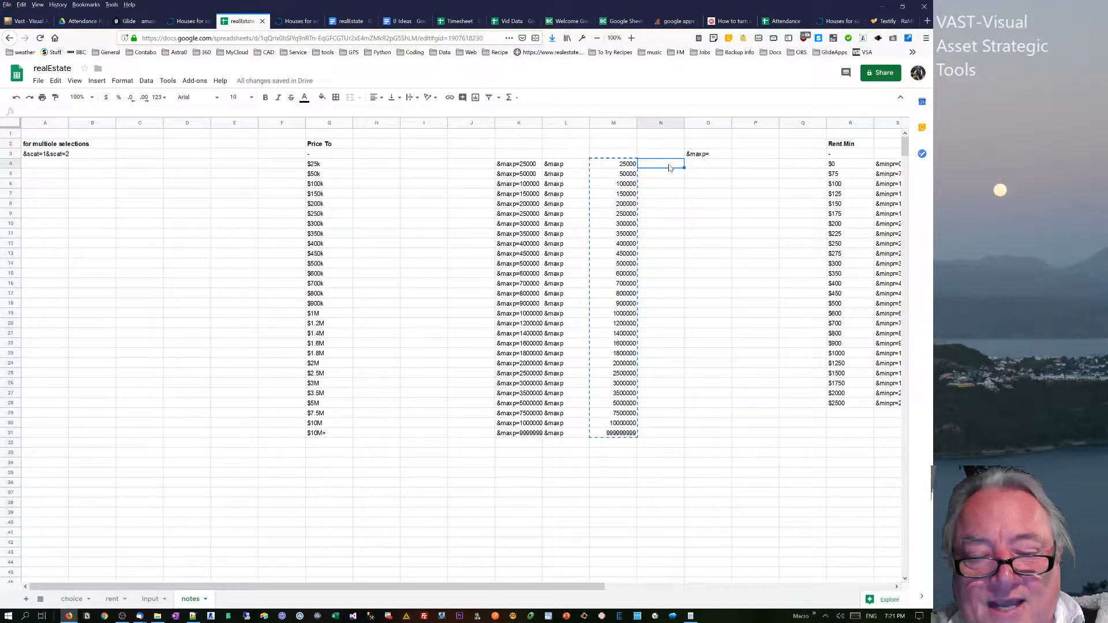
pyautogui.hotkey('ctrl', 'v')
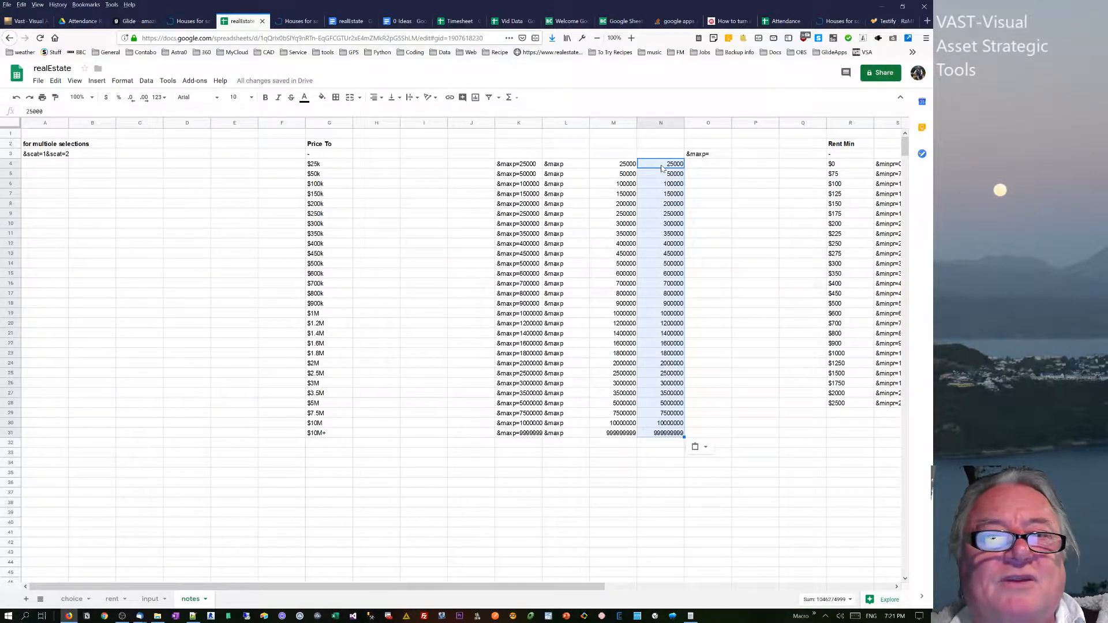
pyautogui.rightClick(661, 168)
pyautogui.moveTo(750, 222)
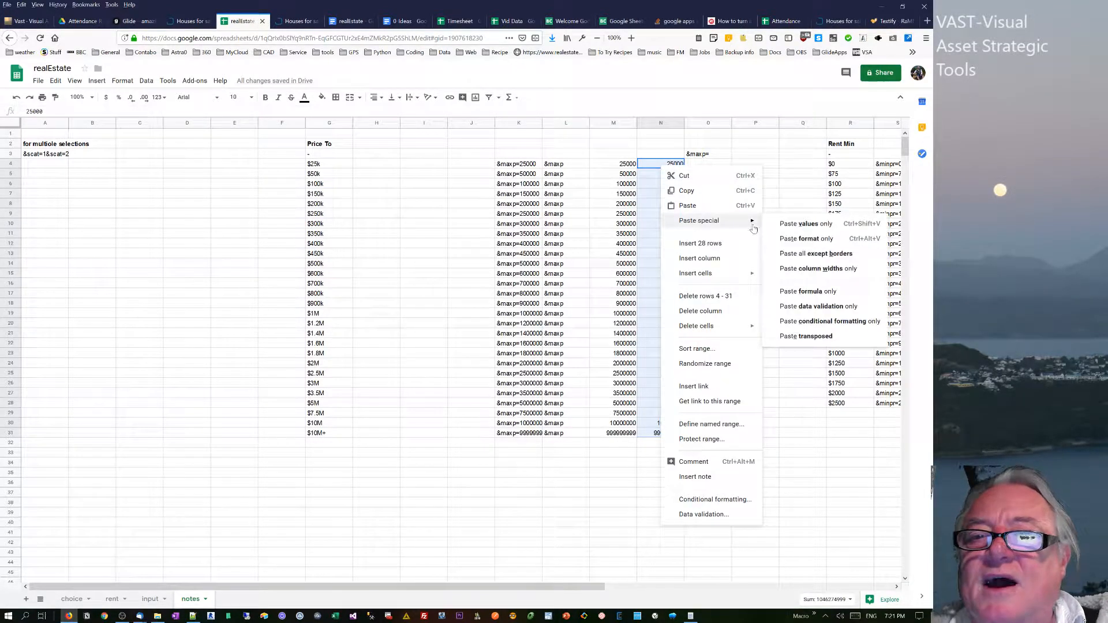
pyautogui.click(786, 225)
# Enter =concat($O$3,N4) in O4 to join the prefix with the price, and fill it down to O31.
pyautogui.click(710, 168)
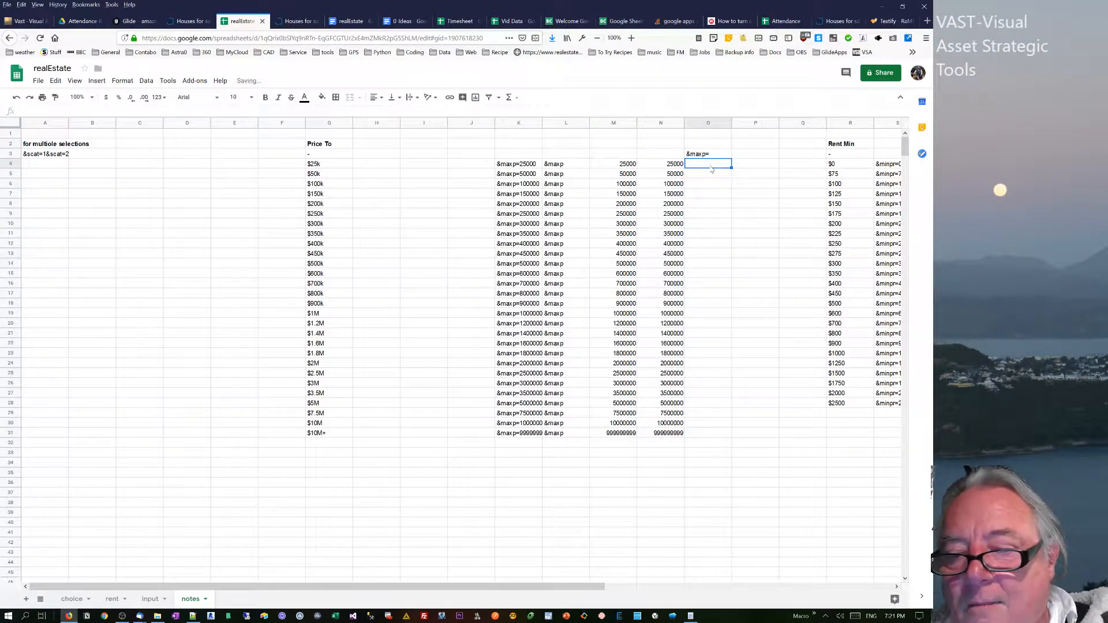
pyautogui.write('=')
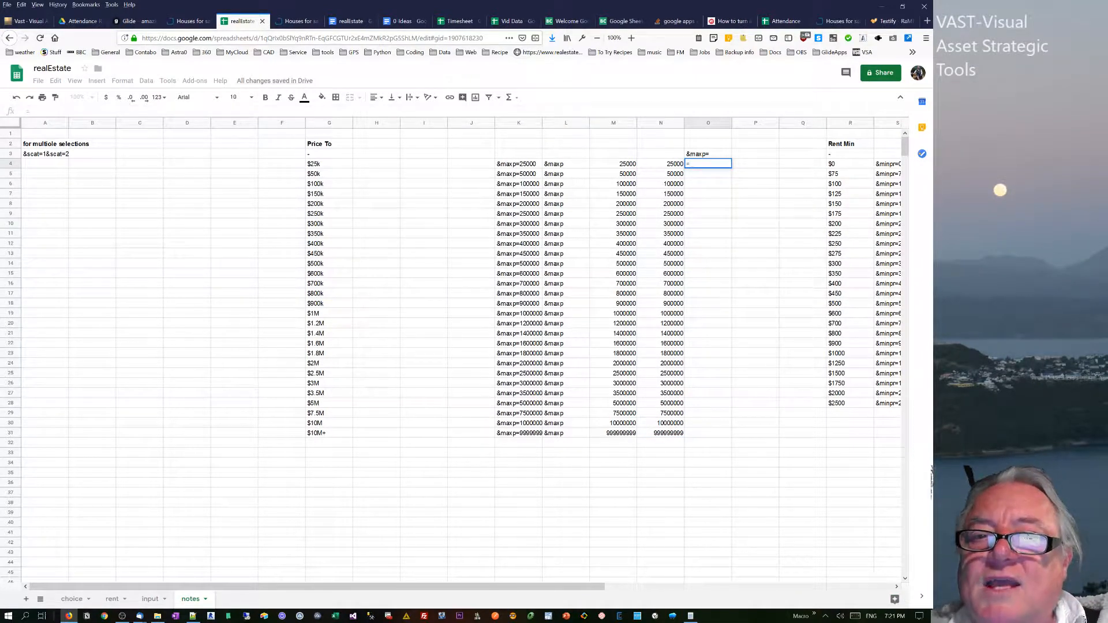
pyautogui.write('c')
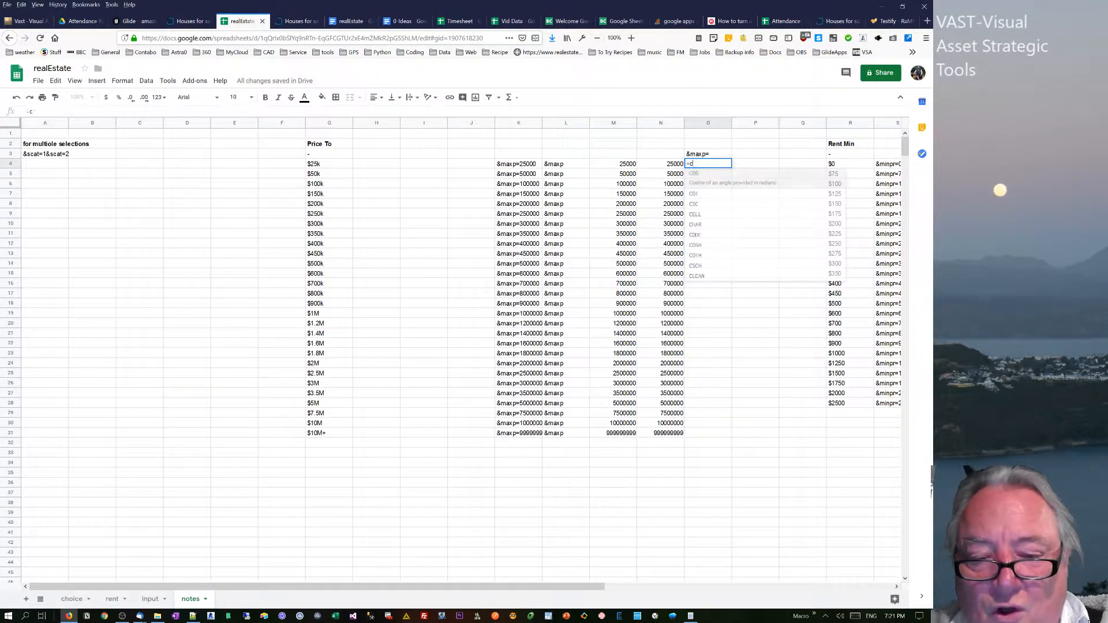
pyautogui.write('oncat')
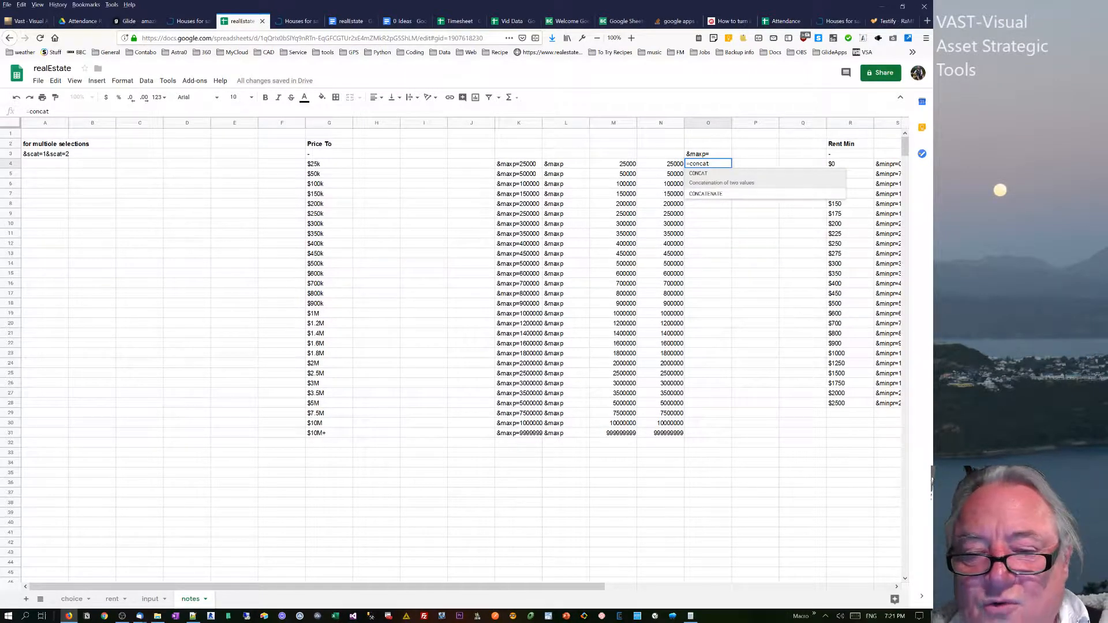
pyautogui.write('(')
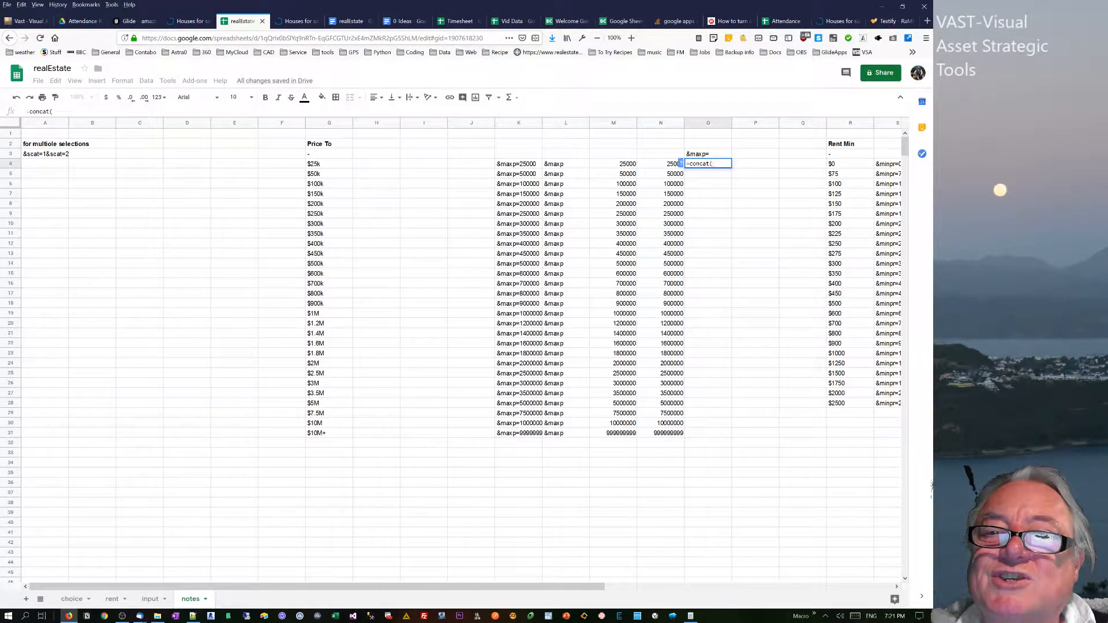
pyautogui.click(710, 155)
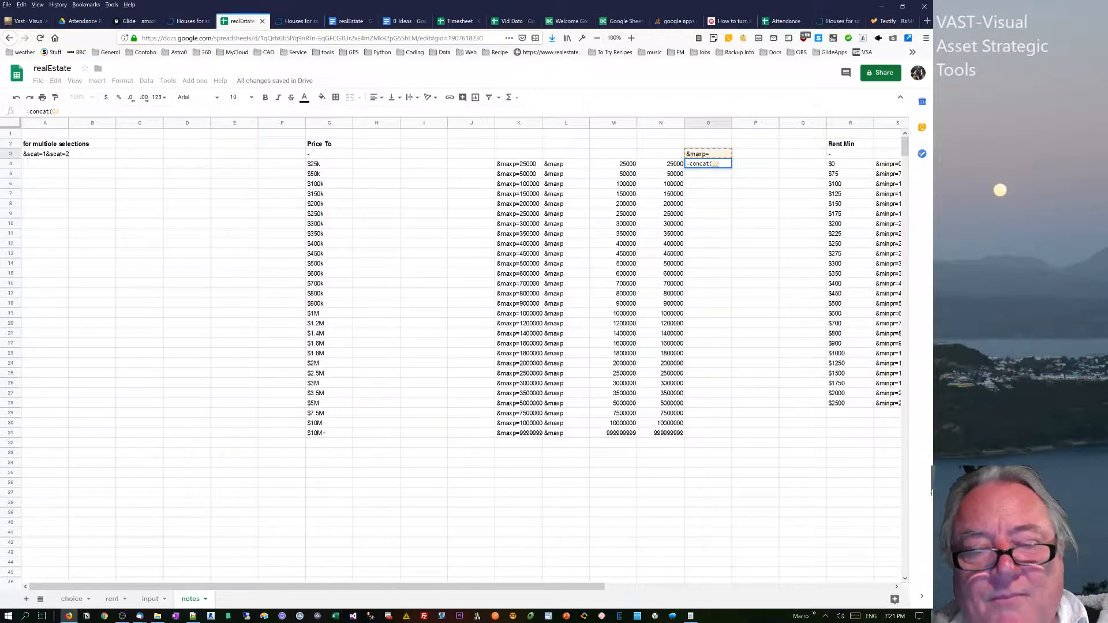
pyautogui.press('F4')
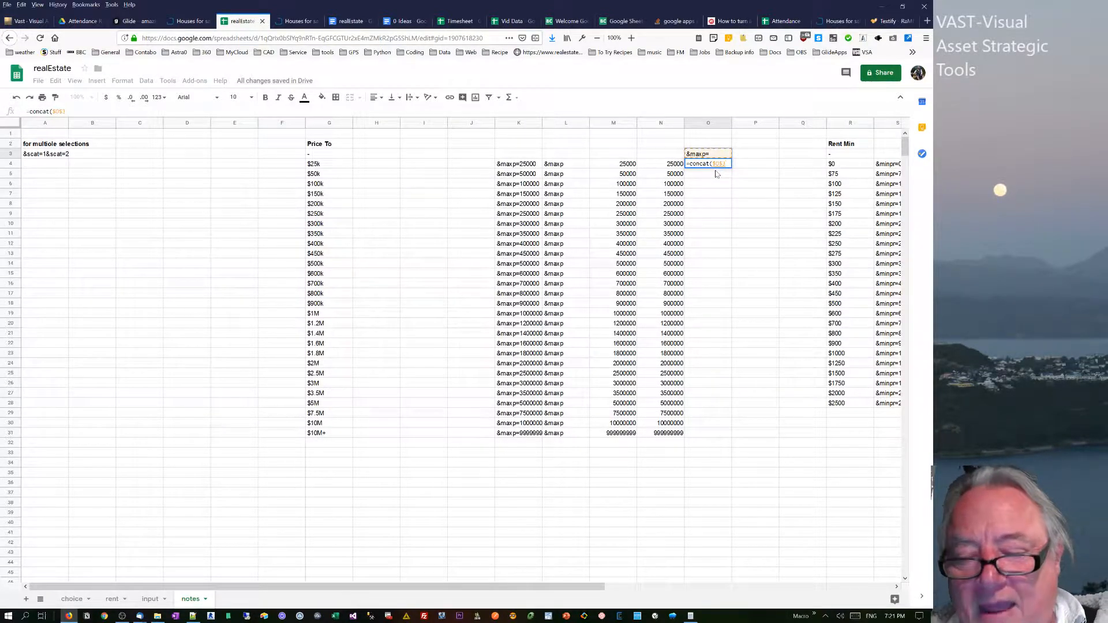
pyautogui.write(',')
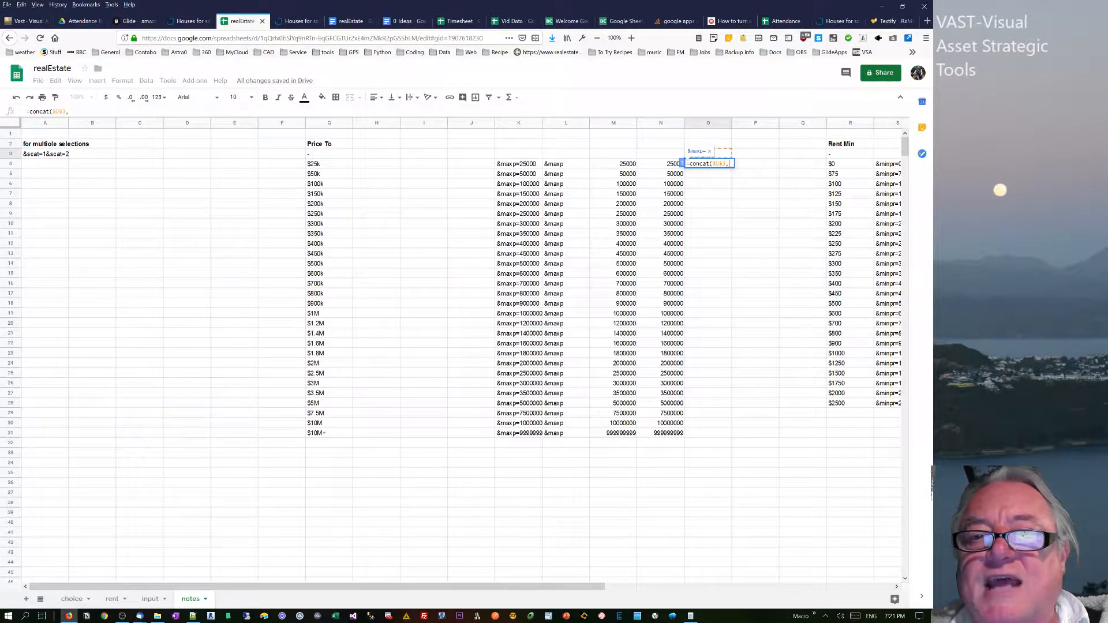
pyautogui.click(673, 166)
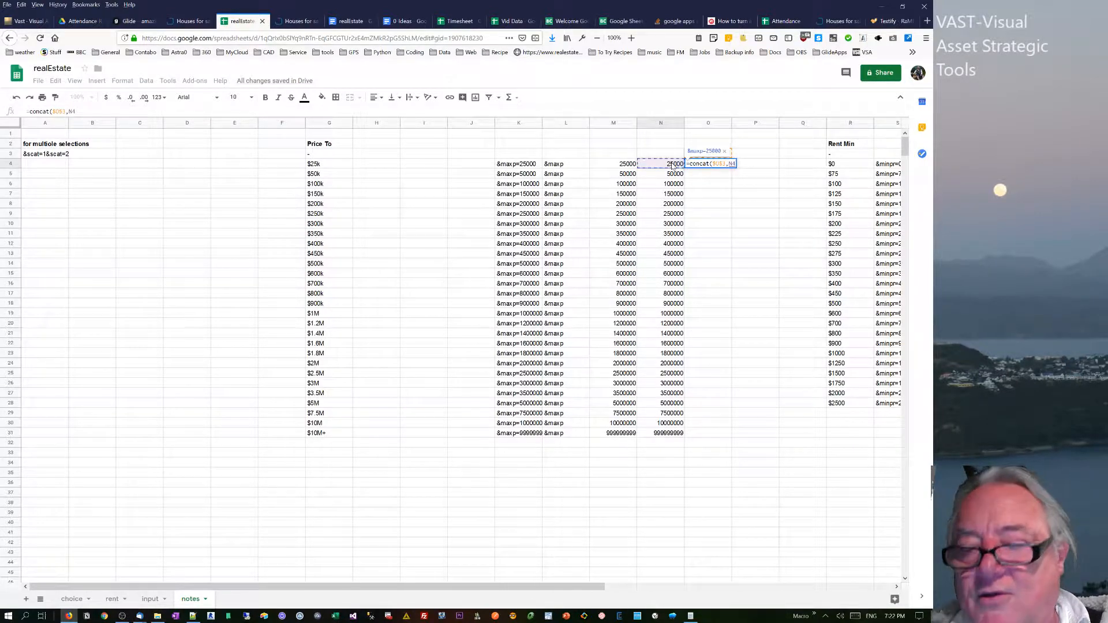
pyautogui.press('Return')
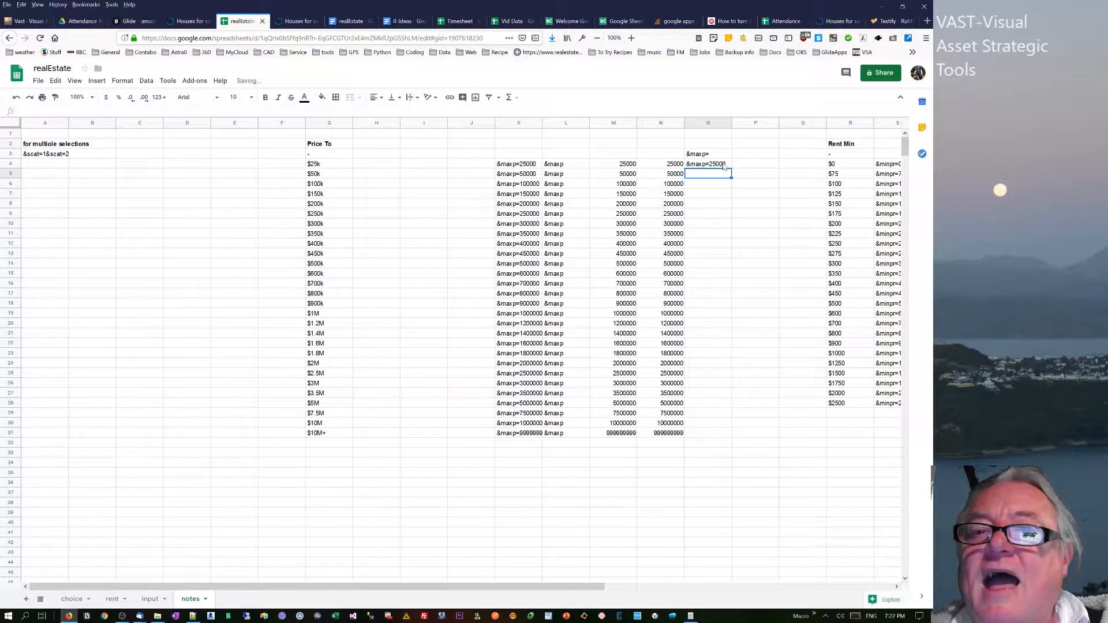
pyautogui.click(724, 167)
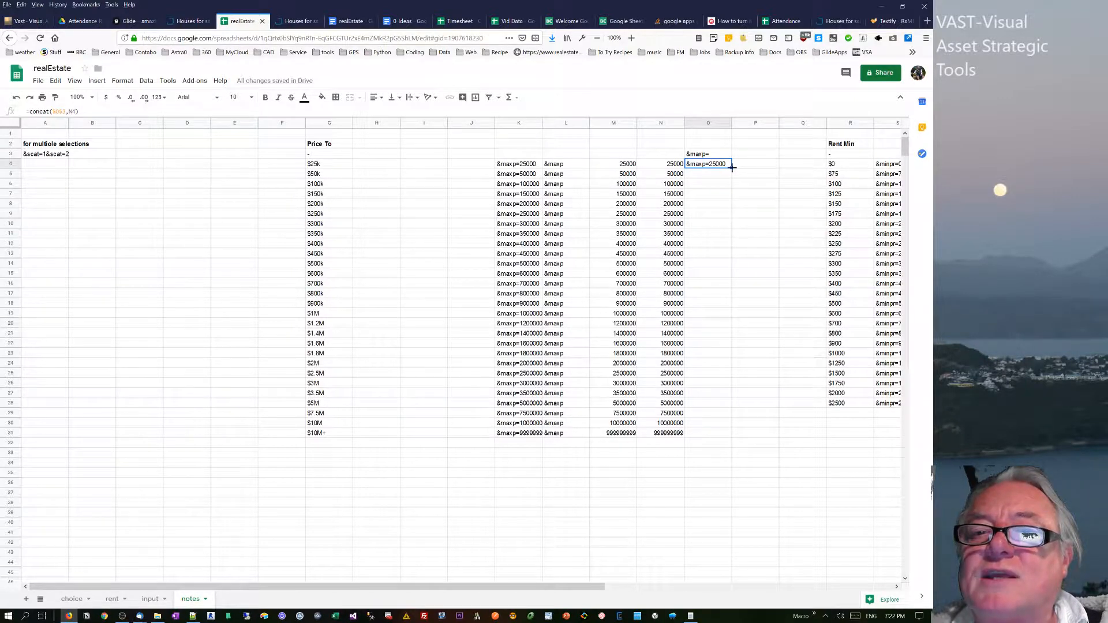
pyautogui.doubleClick(732, 167)
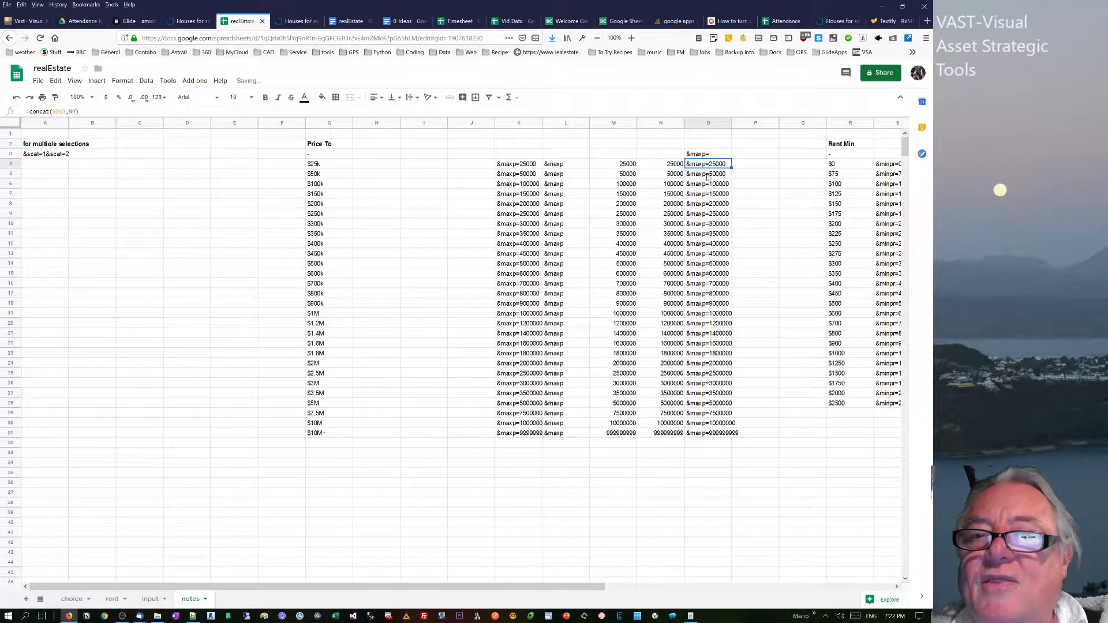
# Copy the joined &maxp= codes in O4:O31 and paste them as values only into J4:J31.
pyautogui.moveTo(707, 169); pyautogui.dragTo(697, 437)
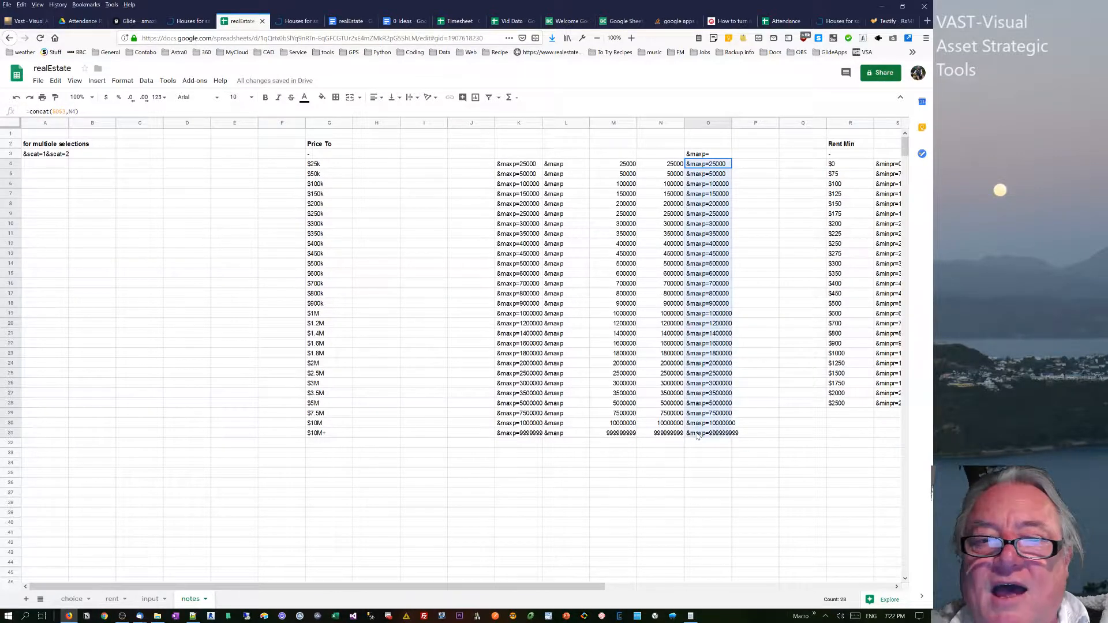
pyautogui.hotkey('ctrl', 'c')
pyautogui.click(516, 166)
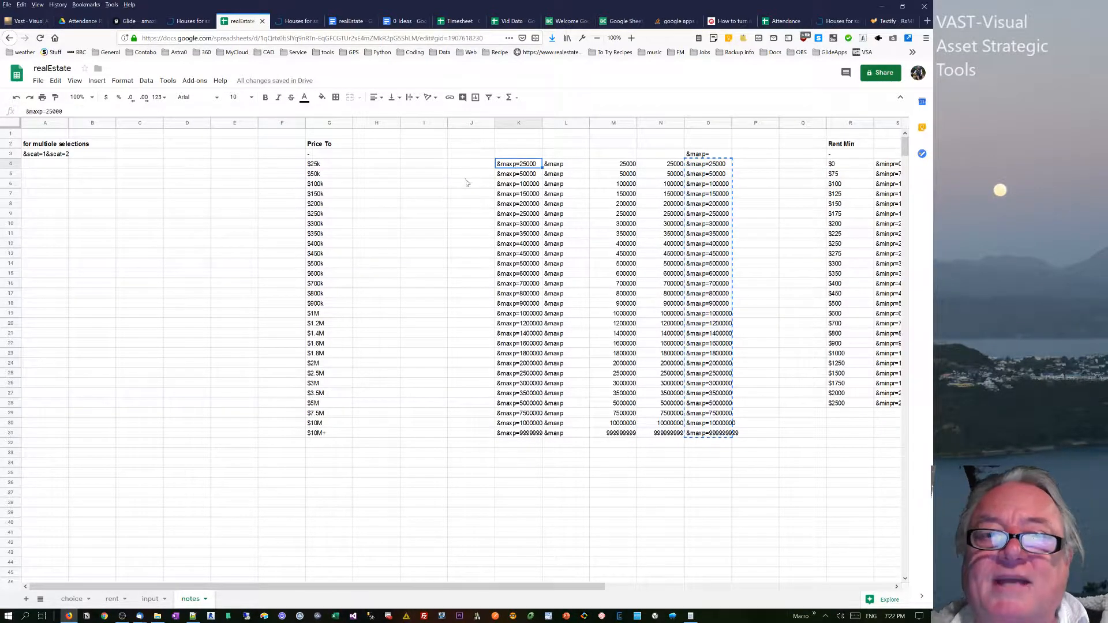
pyautogui.click(467, 163)
pyautogui.rightClick(467, 163)
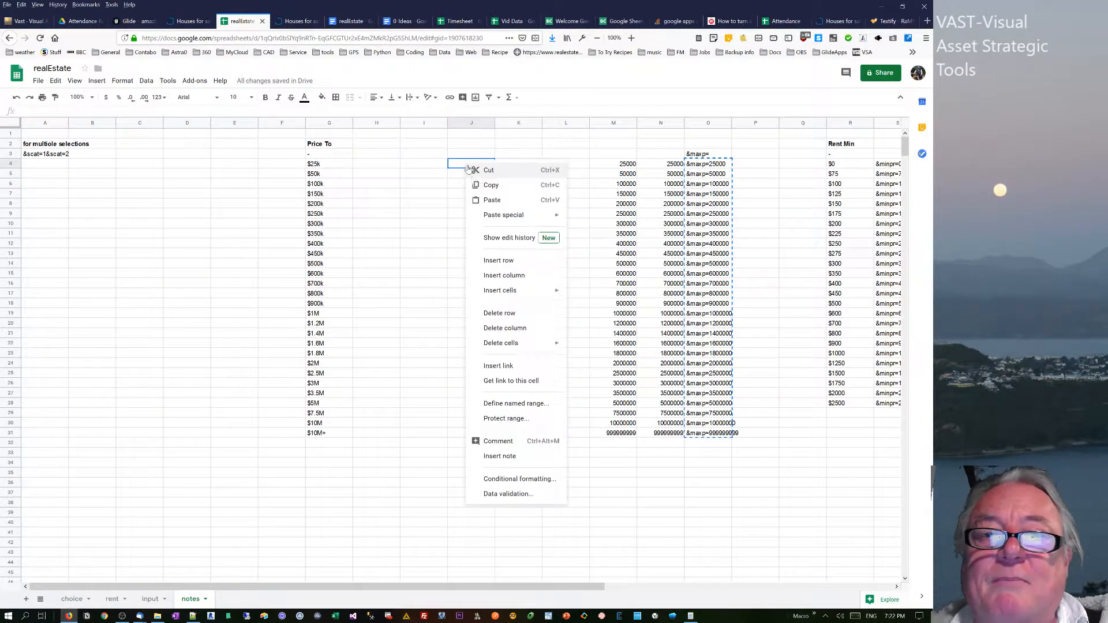
pyautogui.moveTo(492, 214)
pyautogui.click(588, 218)
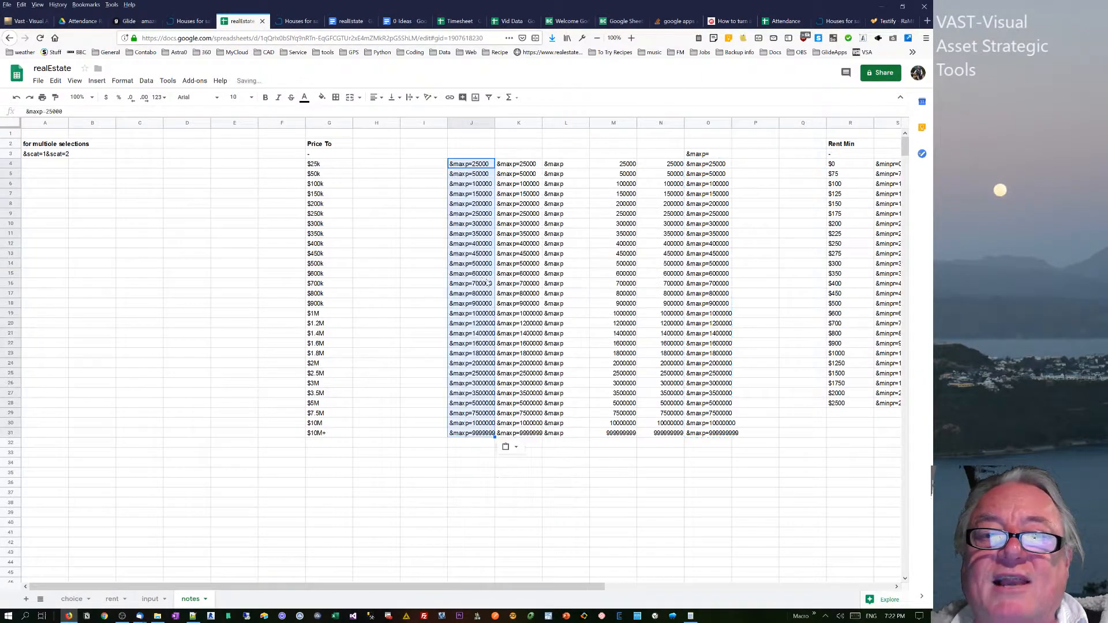
# On the choice sheet, examine the Rent Max options and the matching &maxpr= codes beside them.
pyautogui.click(72, 599)
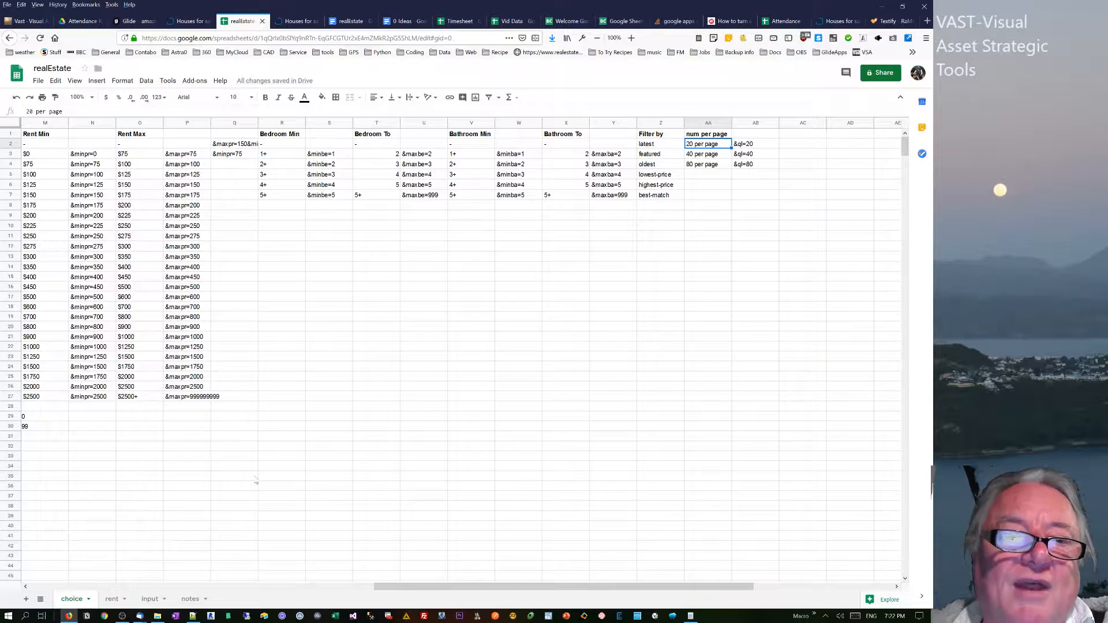
pyautogui.moveTo(192, 158); pyautogui.dragTo(187, 421)
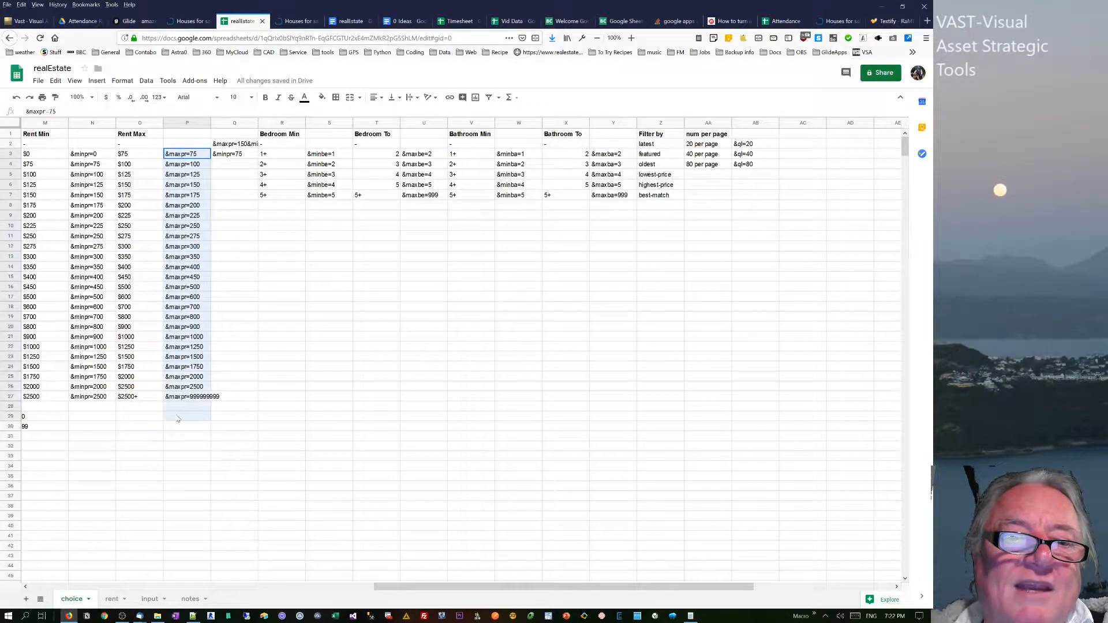
pyautogui.moveTo(133, 155); pyautogui.dragTo(140, 337)
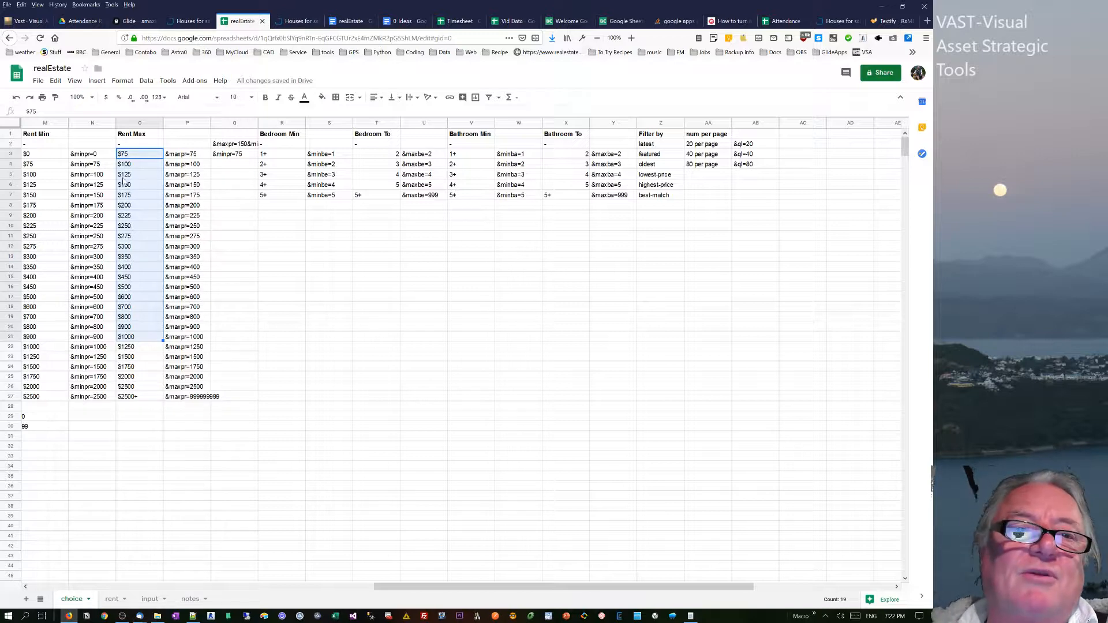
pyautogui.moveTo(422, 586); pyautogui.dragTo(343, 586)
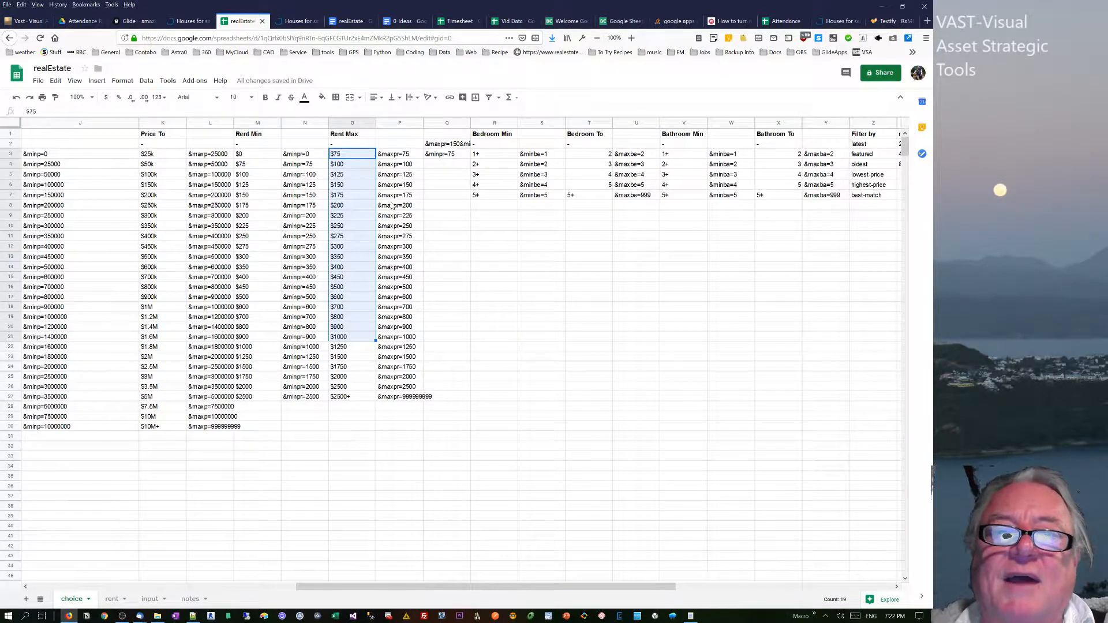
pyautogui.click(384, 154)
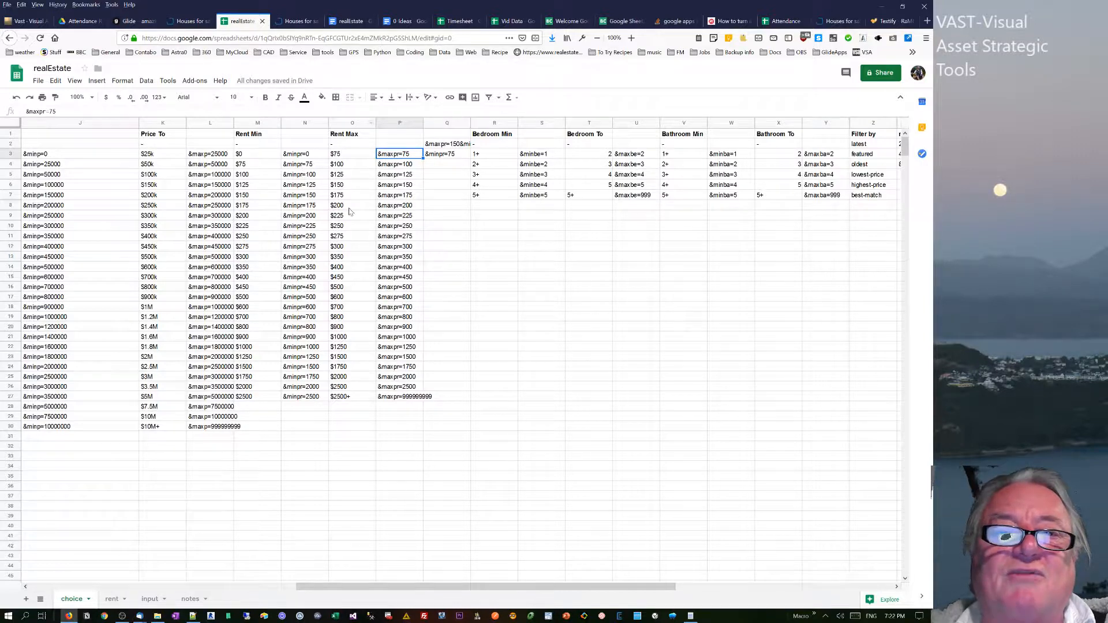
pyautogui.click(336, 165)
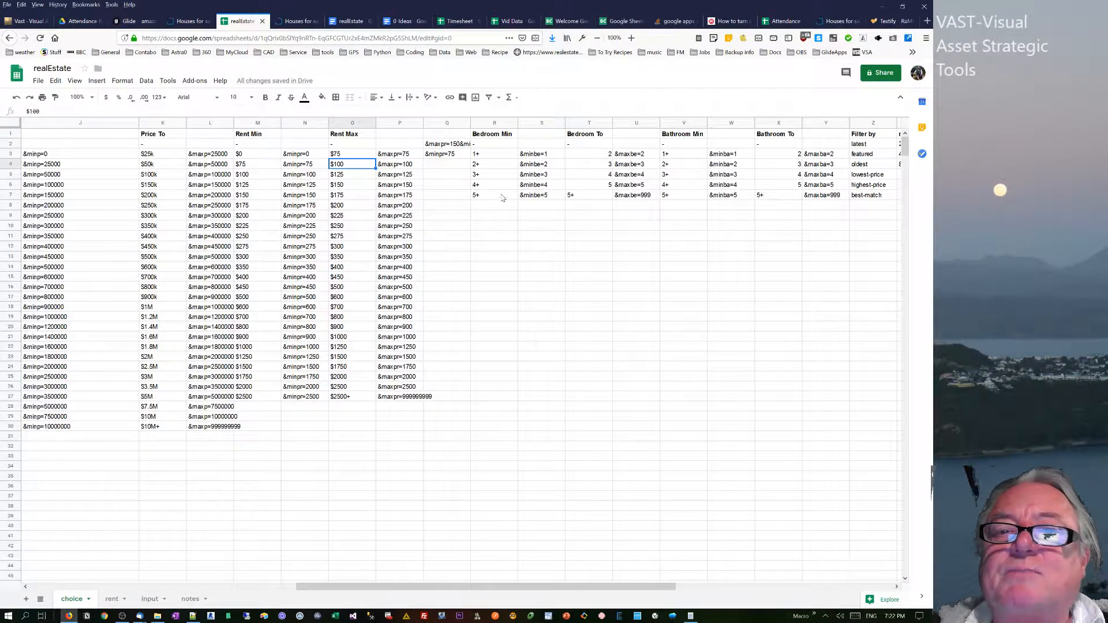
# Examine the Bedroom Min options and their &minbe= codes, and return to the first columns of the choice sheet.
pyautogui.moveTo(535, 155); pyautogui.dragTo(529, 197)
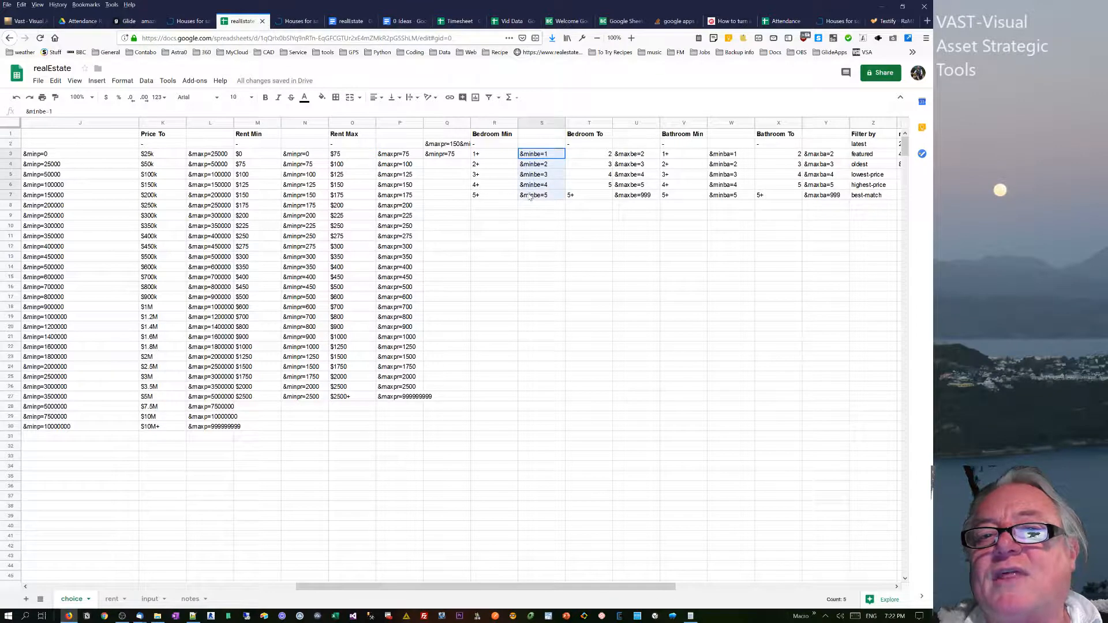
pyautogui.click(484, 157)
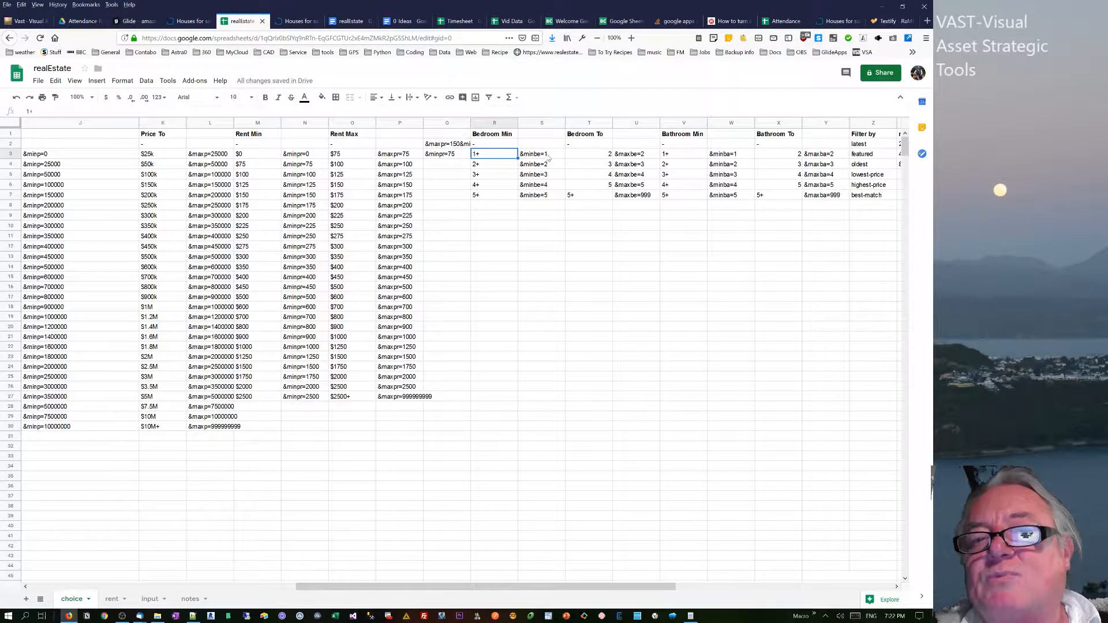
pyautogui.moveTo(544, 154); pyautogui.dragTo(545, 195)
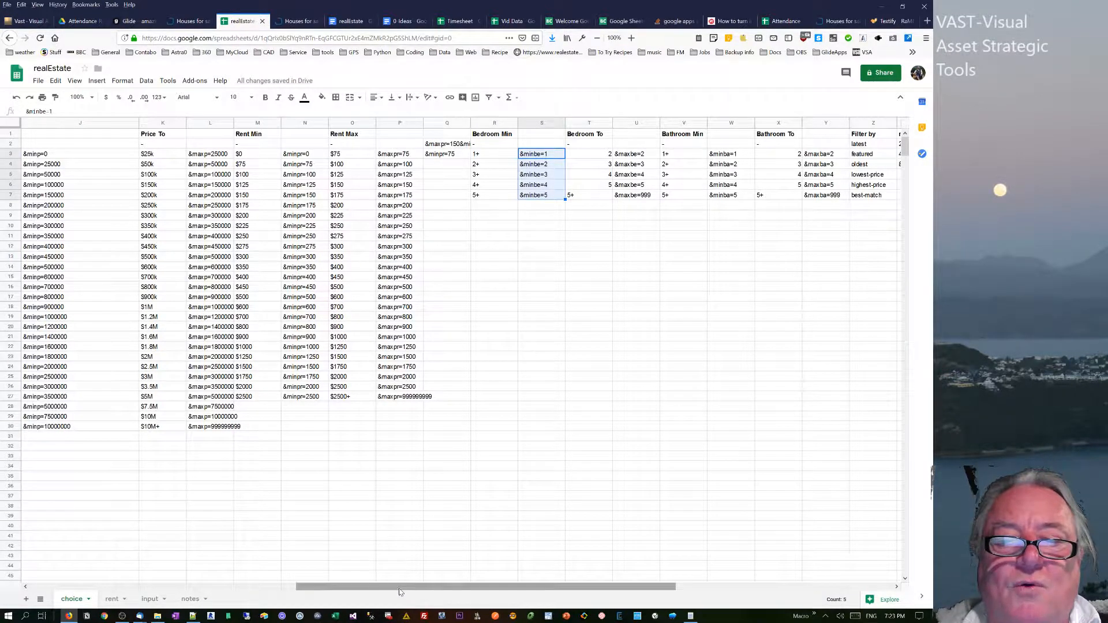
pyautogui.moveTo(399, 587); pyautogui.dragTo(110, 586)
pyautogui.click(283, 306)
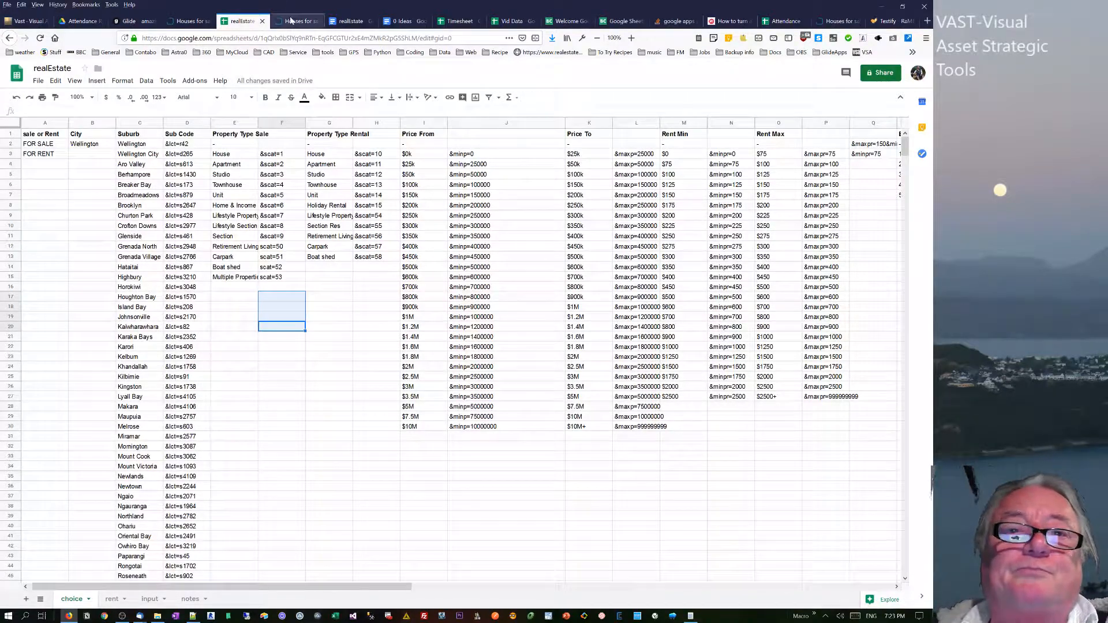
# Inspect the realestate.co.nz search address, and check the L-url-e, Num per Page and Filter By cells on the realEstate input sheet.
pyautogui.click(294, 21)
pyautogui.moveTo(234, 38); pyautogui.dragTo(448, 38)
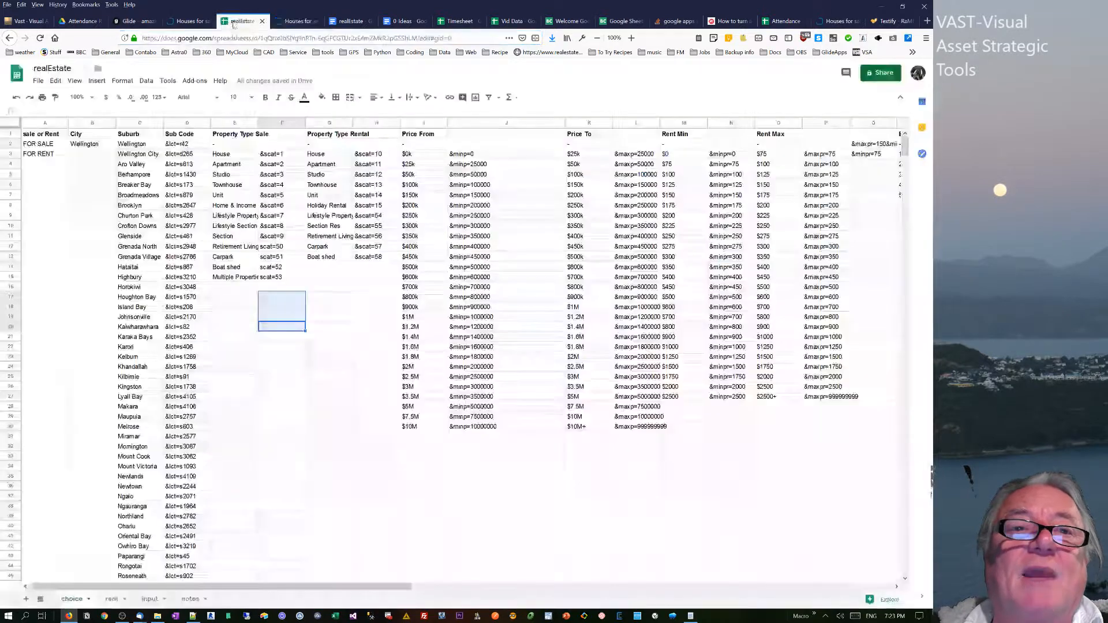
pyautogui.click(243, 20)
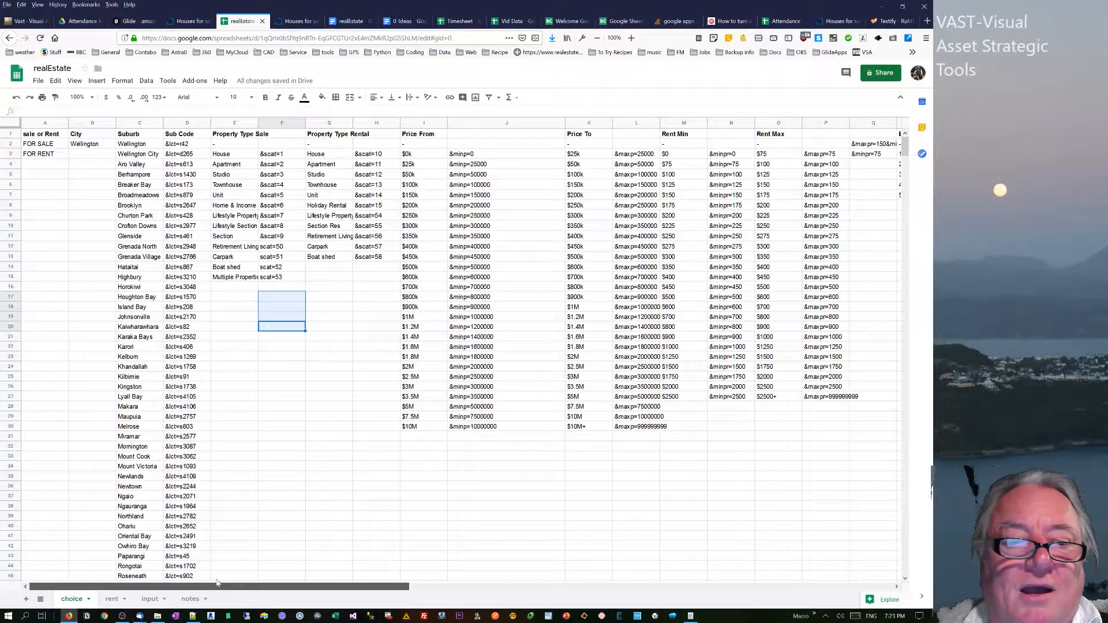
pyautogui.click(150, 598)
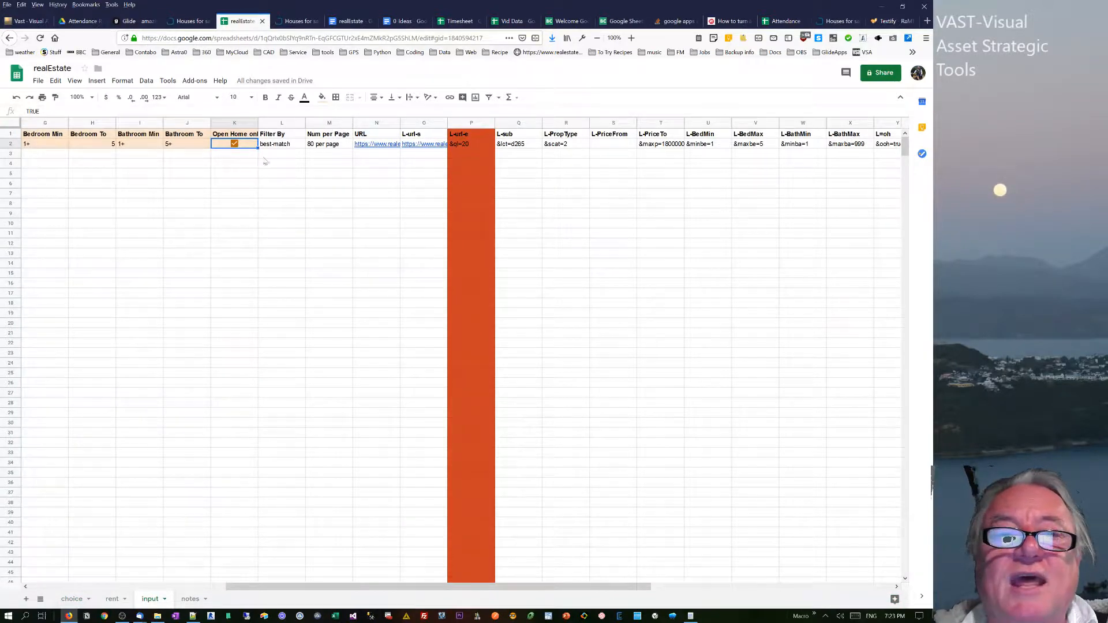
pyautogui.click(459, 145)
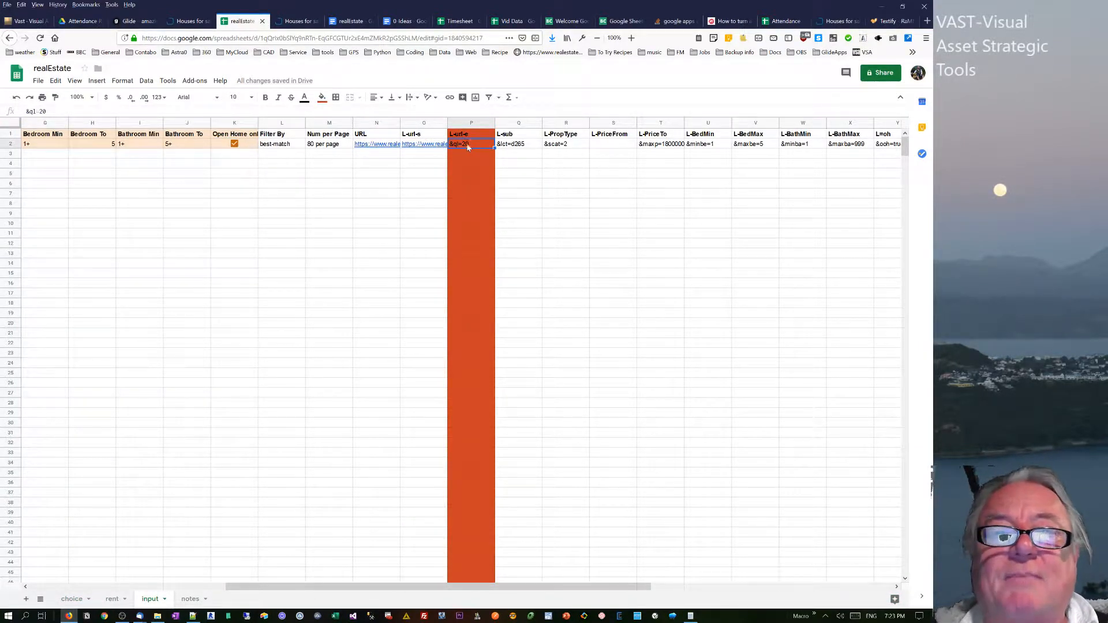
pyautogui.click(321, 149)
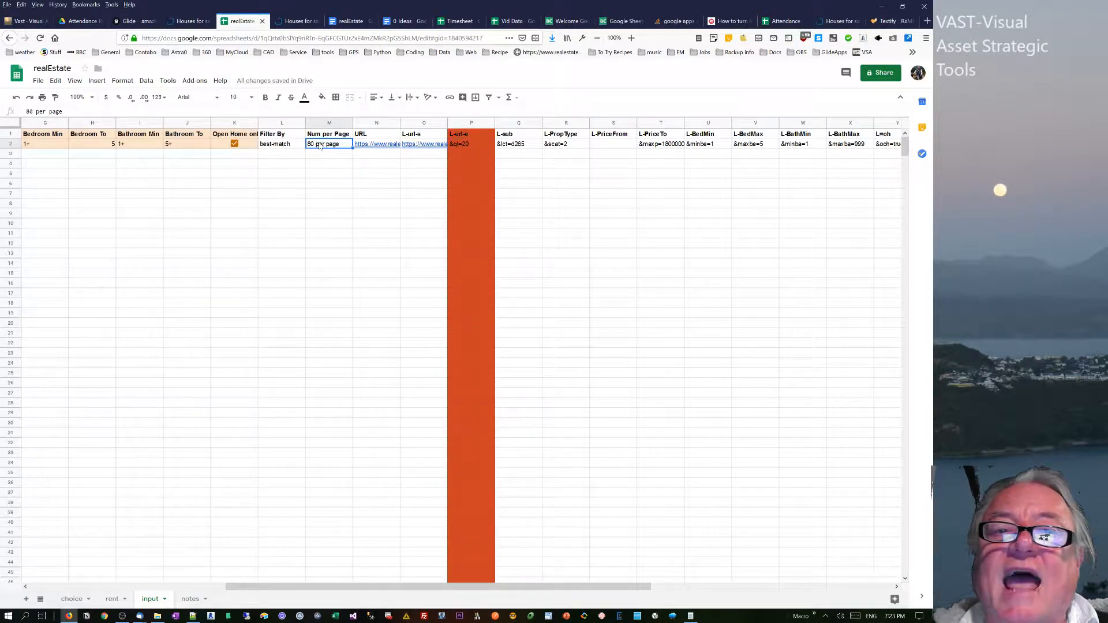
pyautogui.click(283, 149)
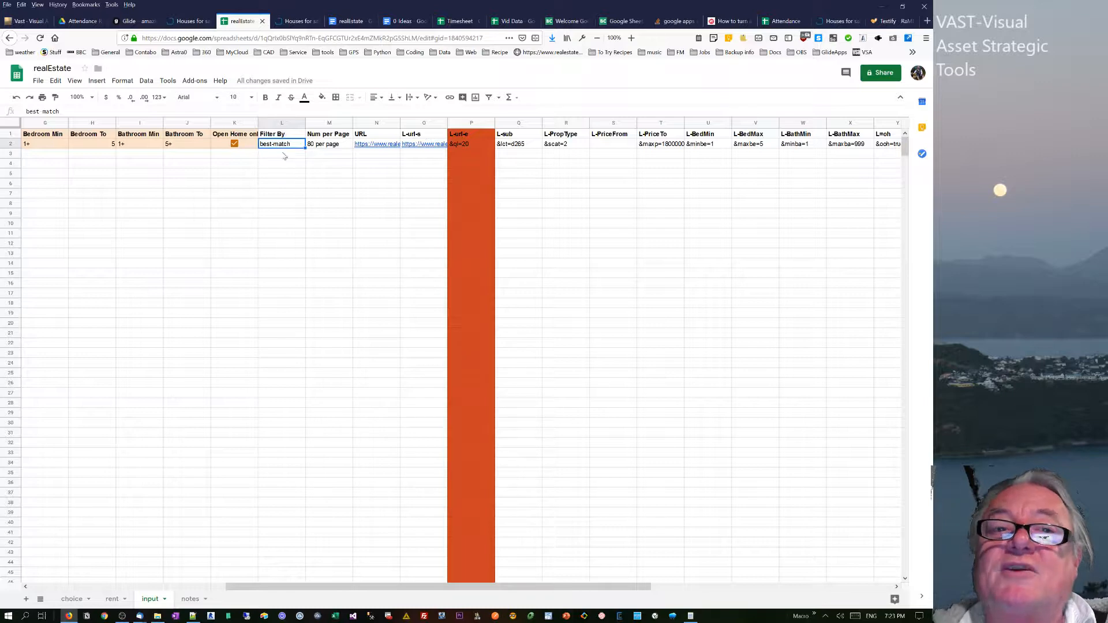
# Switch to the lowest-price listings page on realestate.co.nz and sort its listings by Featured.
pyautogui.click(295, 22)
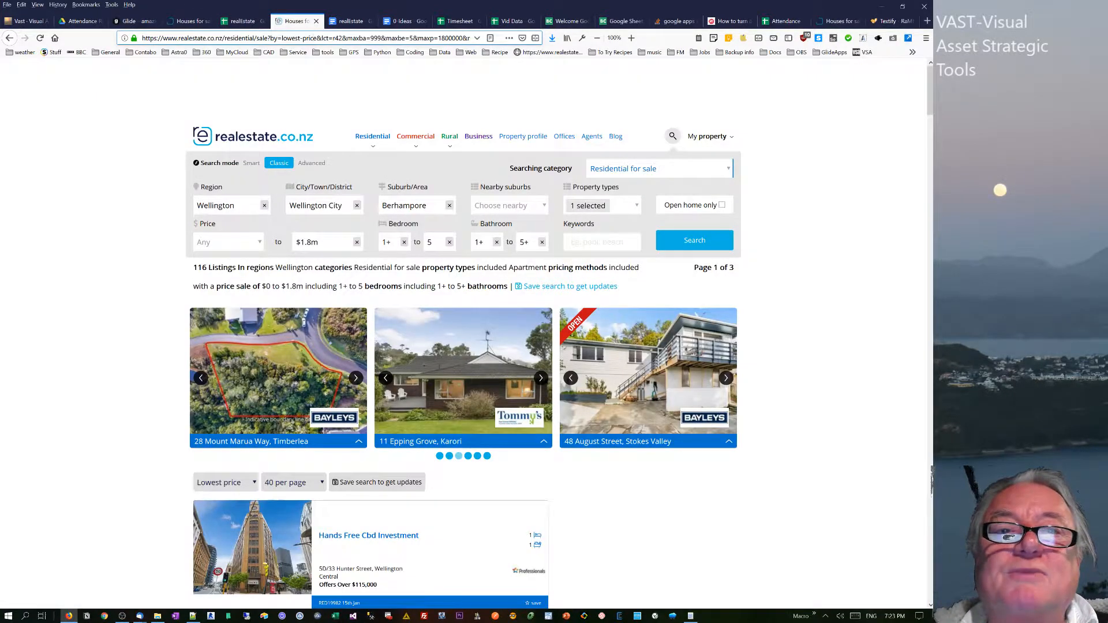
pyautogui.click(231, 490)
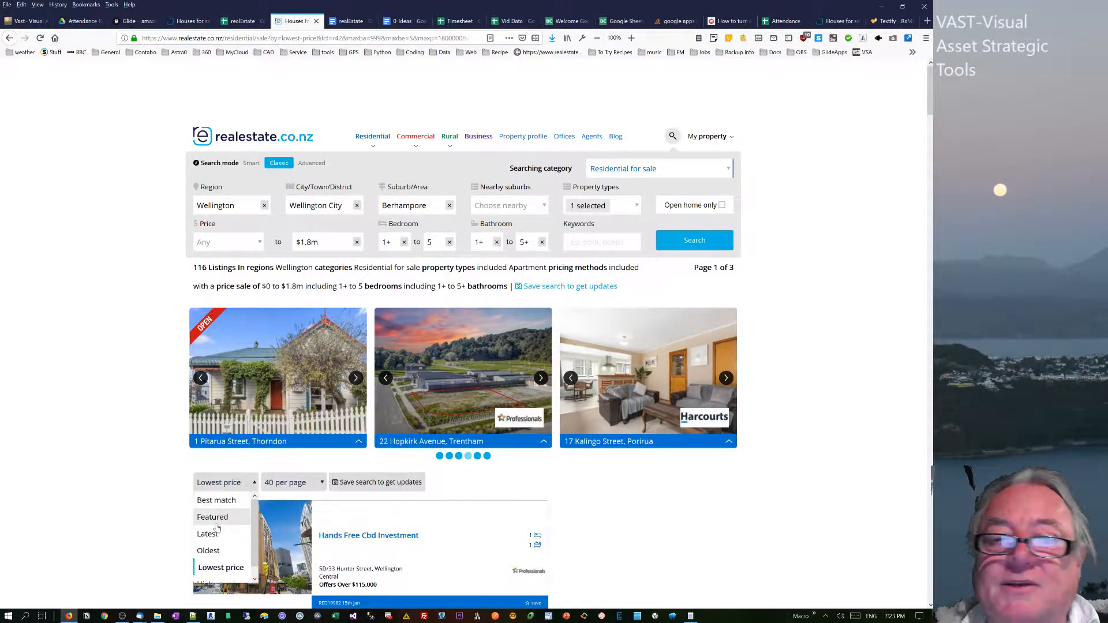
pyautogui.click(215, 520)
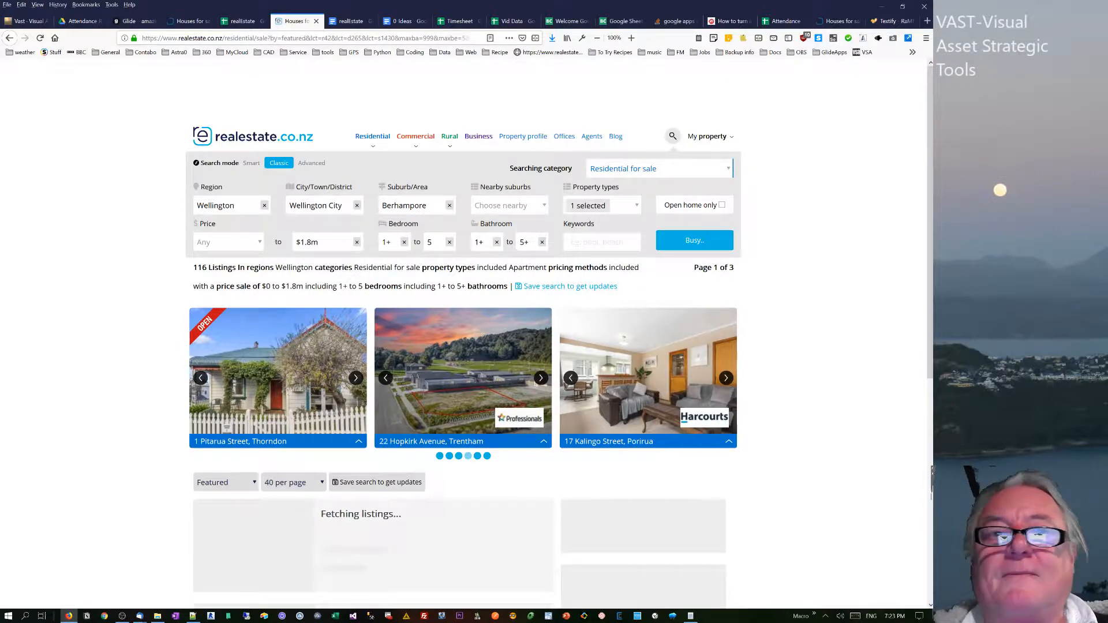
# On the best-match listings page, search with the keyword POOL and highlight the &k=POOL part of the resulting address.
pyautogui.click(190, 21)
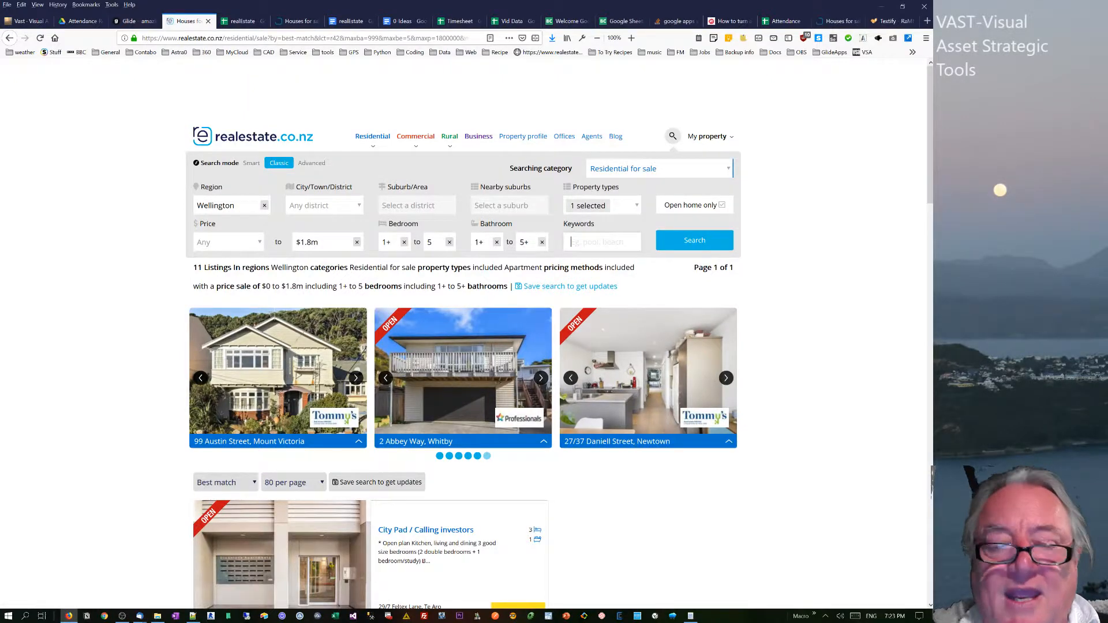
pyautogui.write('POOL')
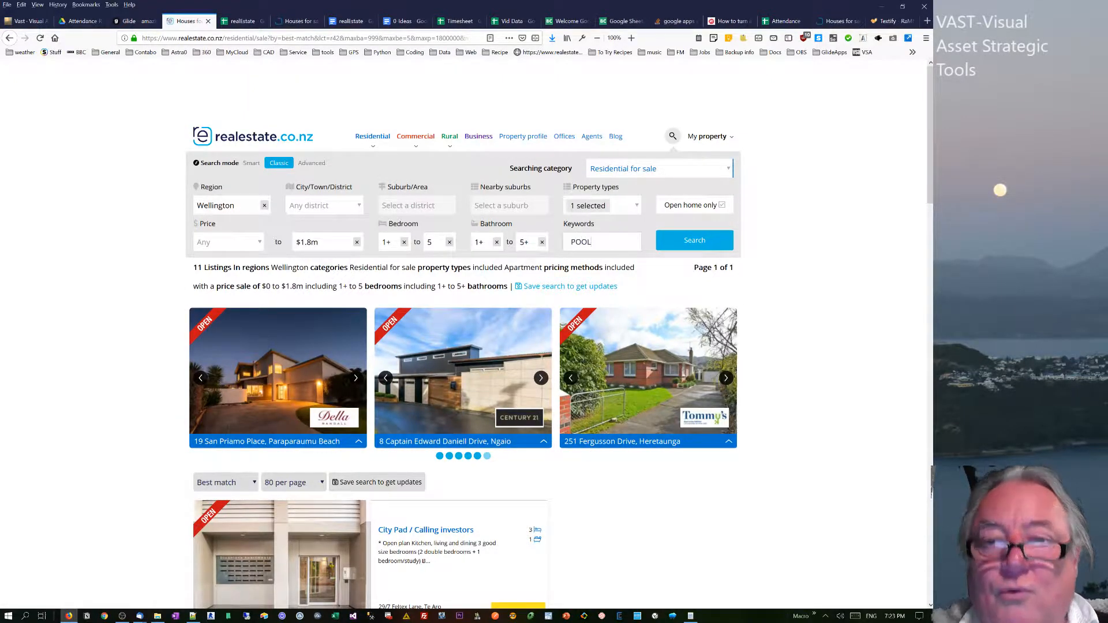
pyautogui.click(704, 245)
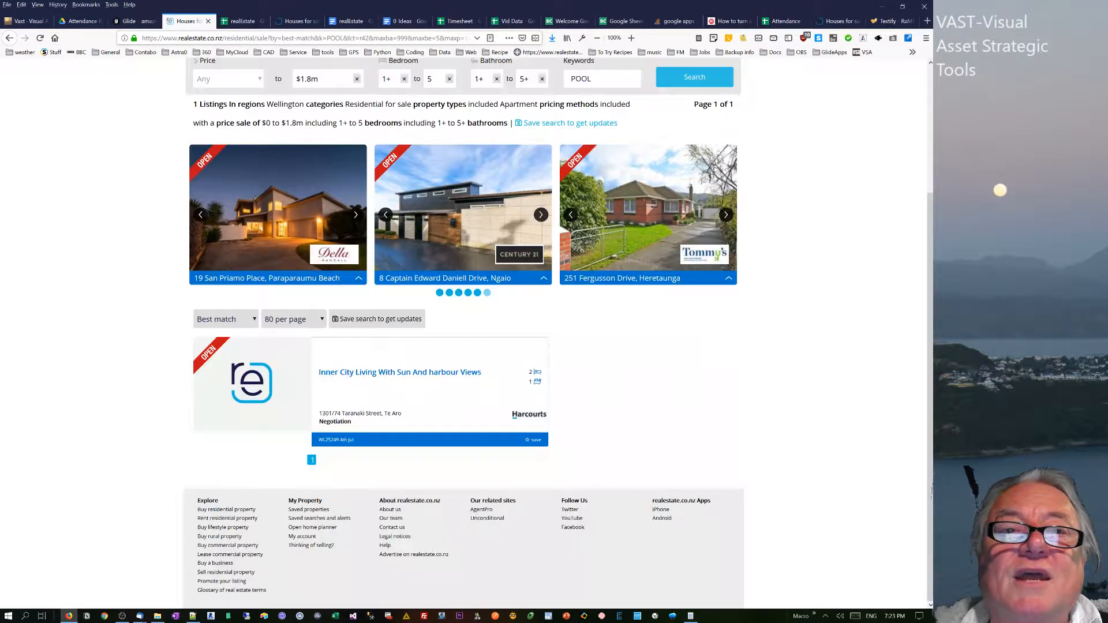
pyautogui.moveTo(320, 37); pyautogui.dragTo(342, 37)
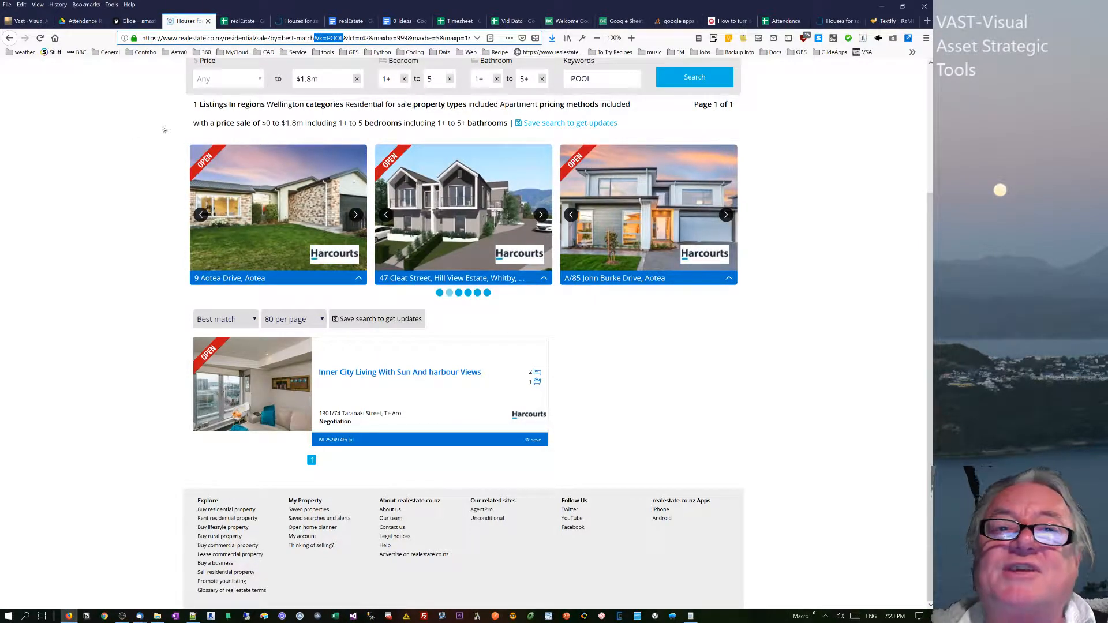
# Clear the bathroom and bedroom ranges and the Apartment property type, rerun the POOL search and look through the listings.
pyautogui.scroll(3, 226, 189)
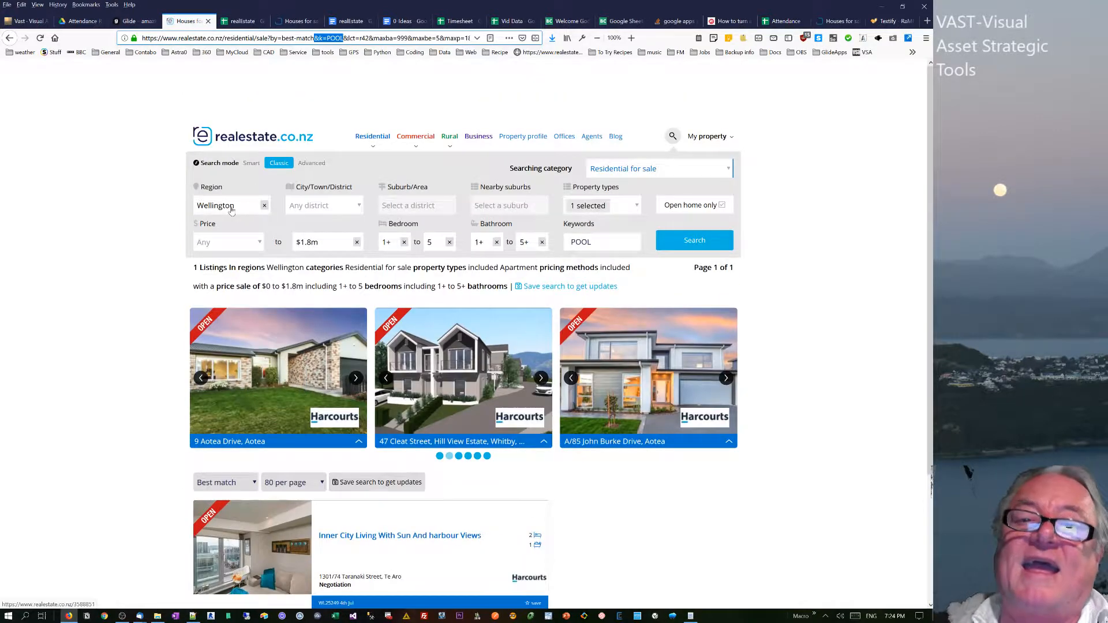
pyautogui.click(541, 242)
pyautogui.click(496, 242)
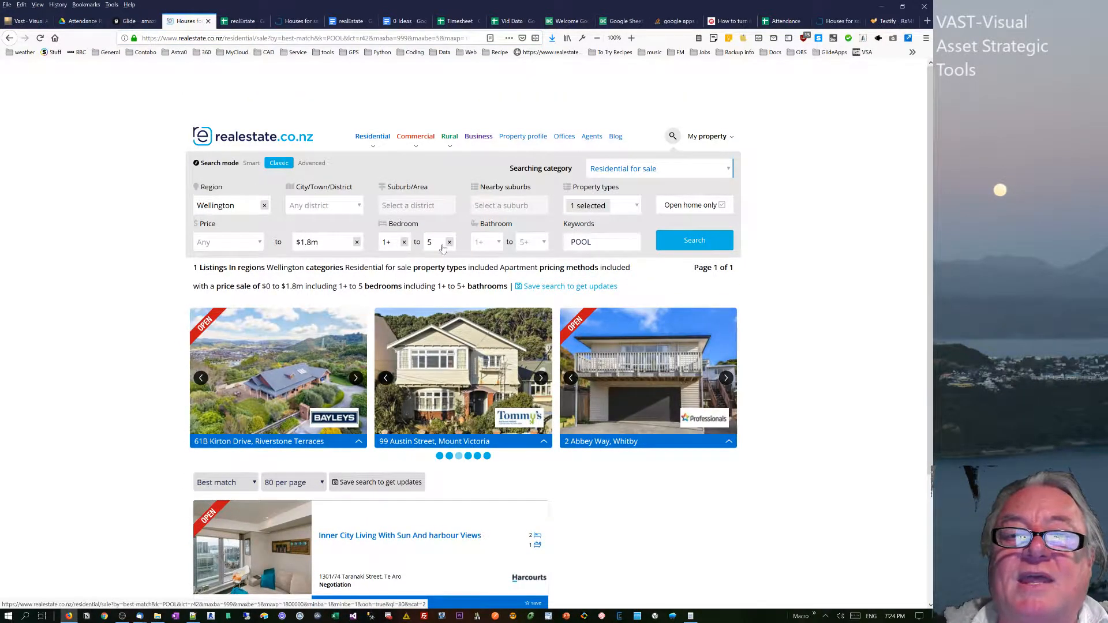
pyautogui.click(450, 242)
pyautogui.click(404, 242)
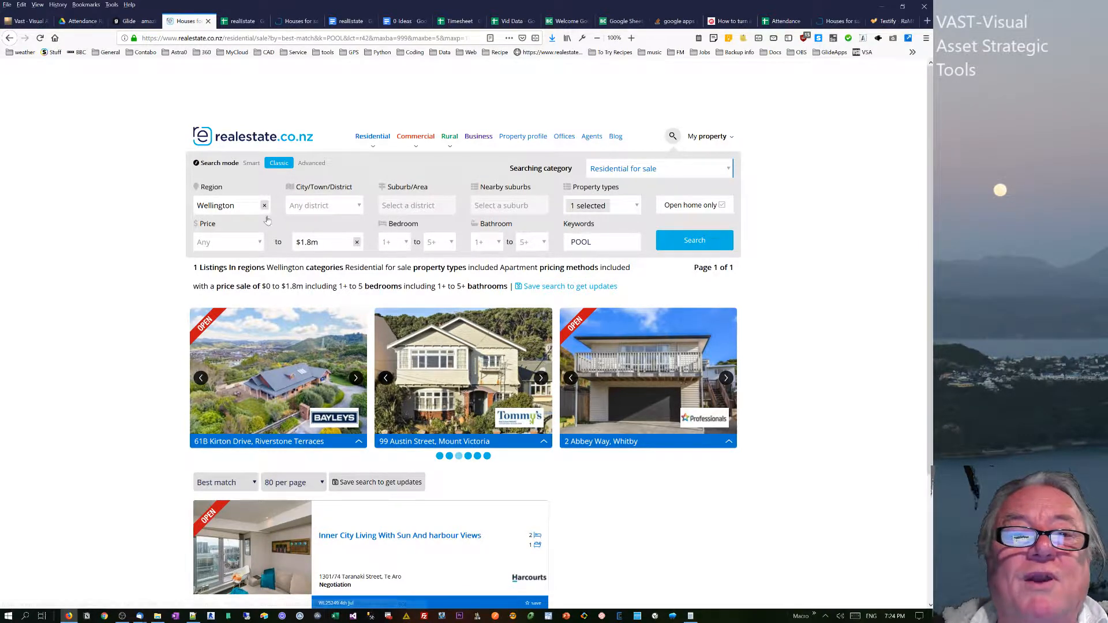
pyautogui.click(631, 205)
pyautogui.click(640, 239)
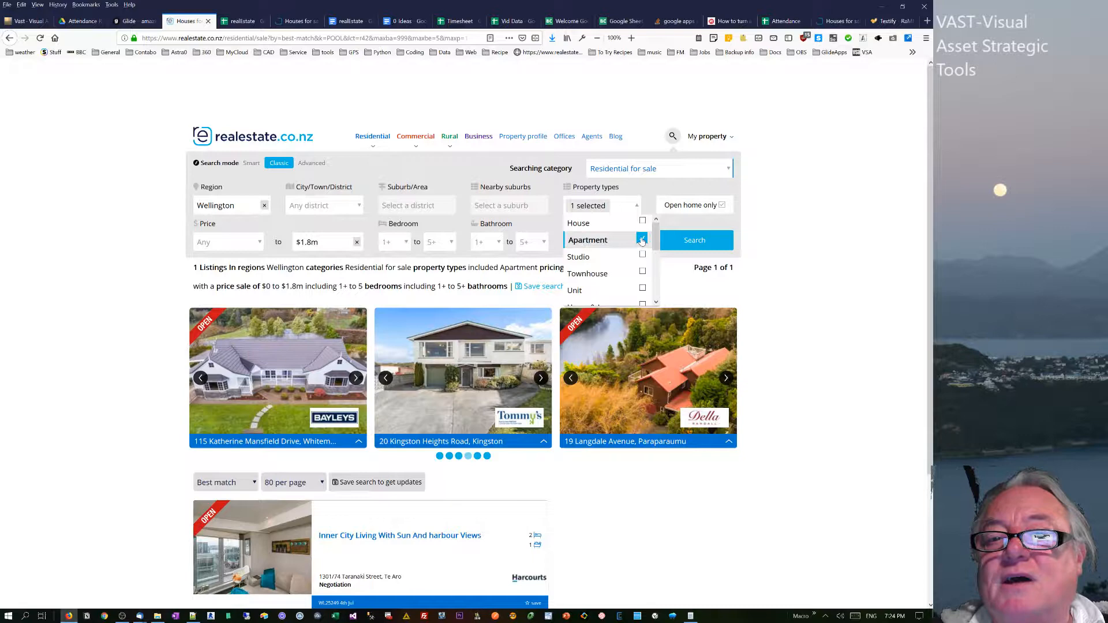
pyautogui.click(692, 241)
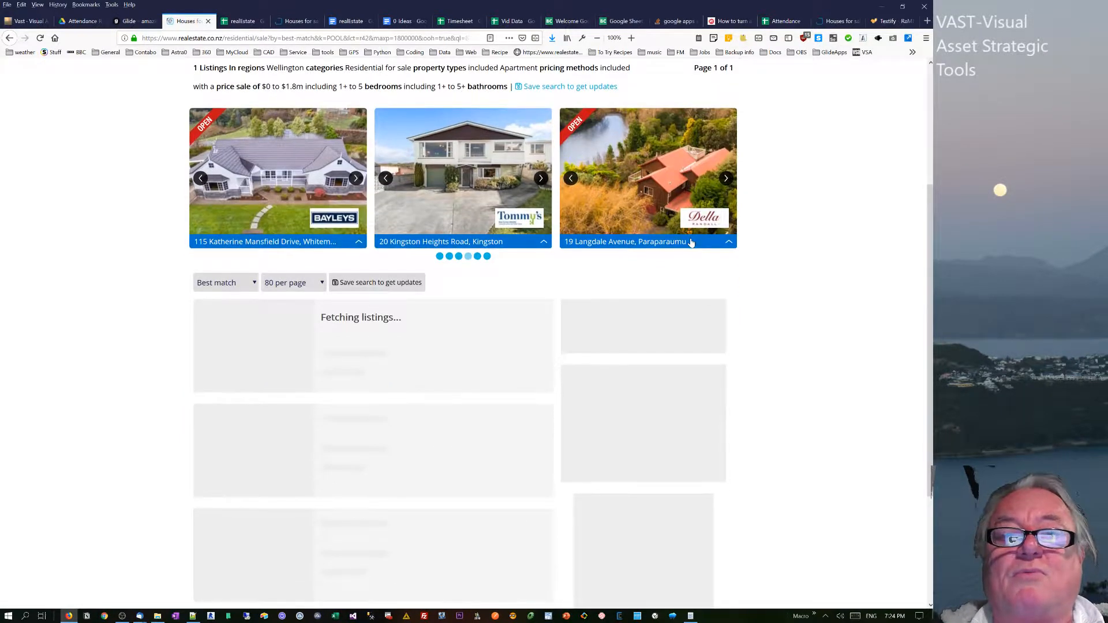
pyautogui.scroll(3, 842, 277)
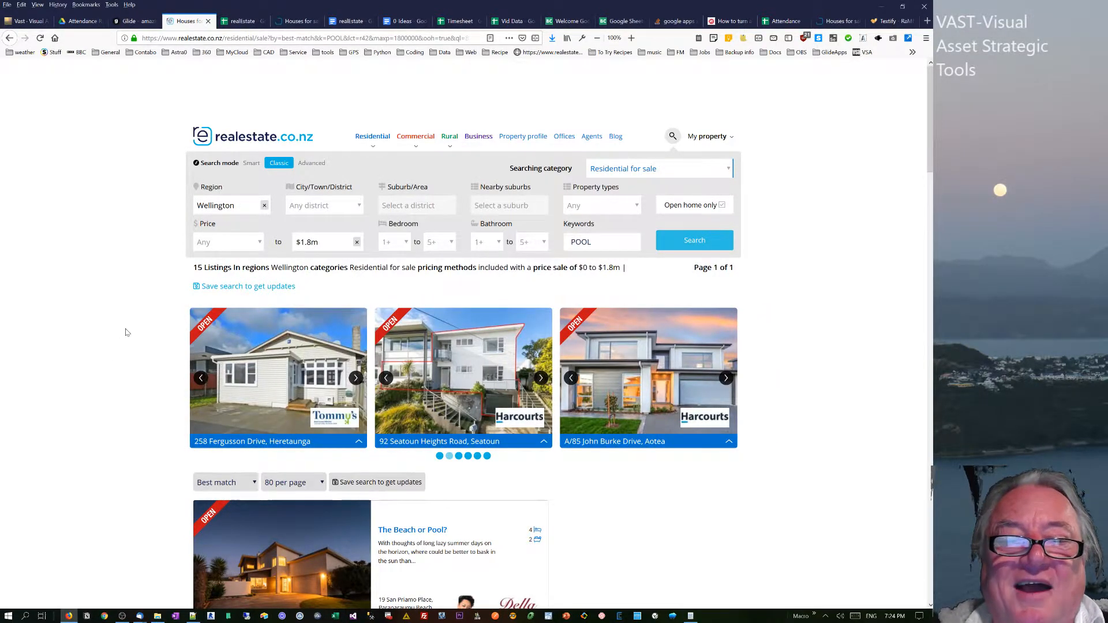
pyautogui.scroll(-20, 125, 346)
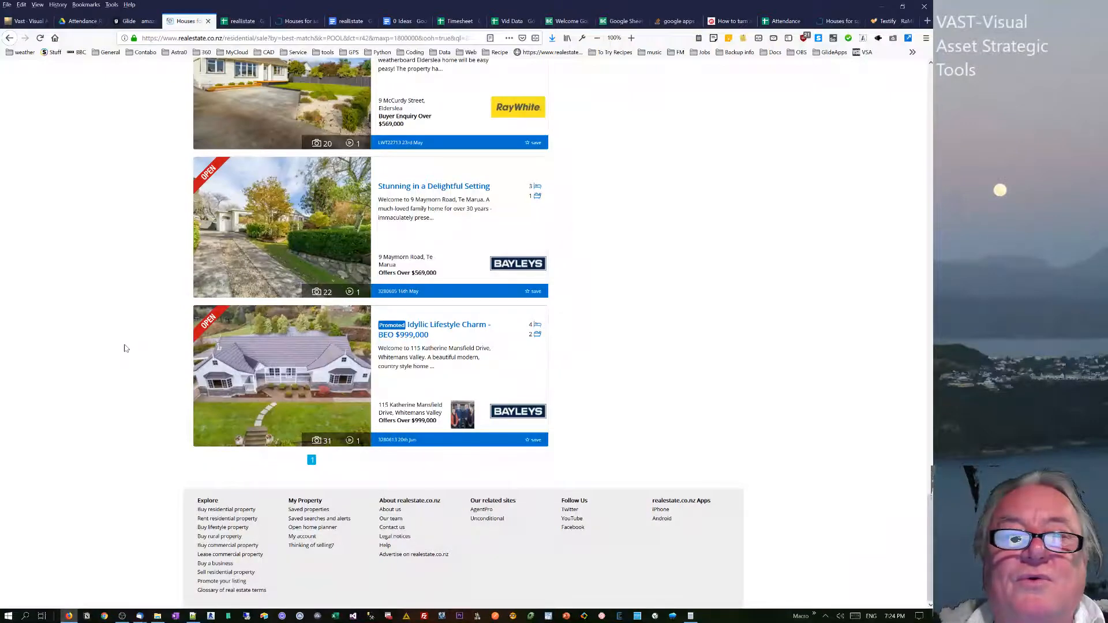
pyautogui.scroll(20, 143, 347)
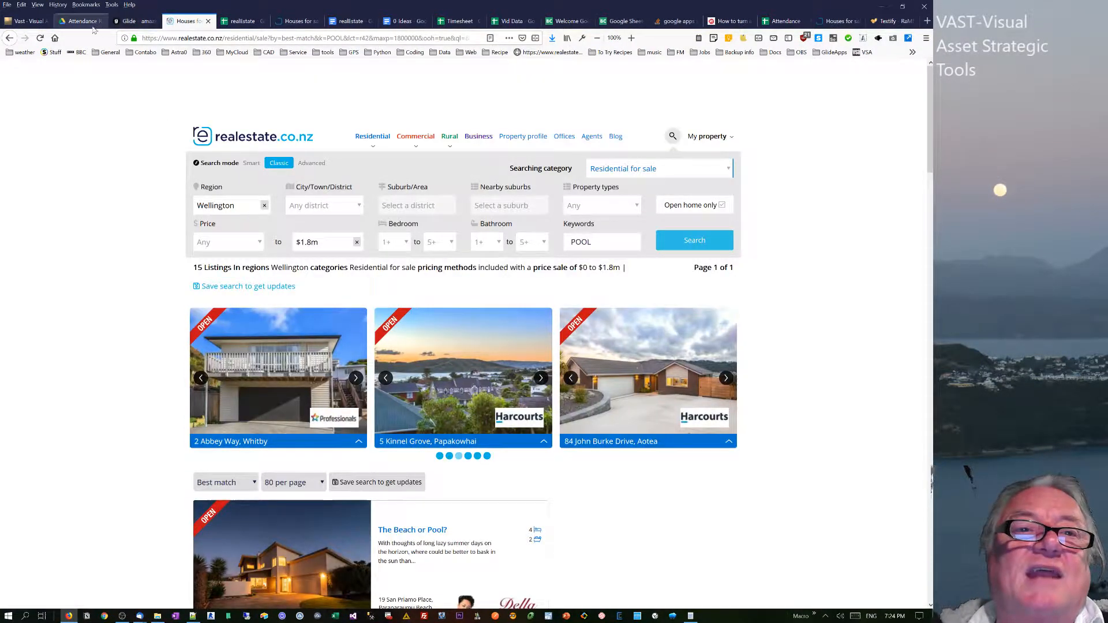
# On the realEstate spreadsheet's input sheet, insert a column immediately before URL and title it KEYWORD.
pyautogui.click(243, 22)
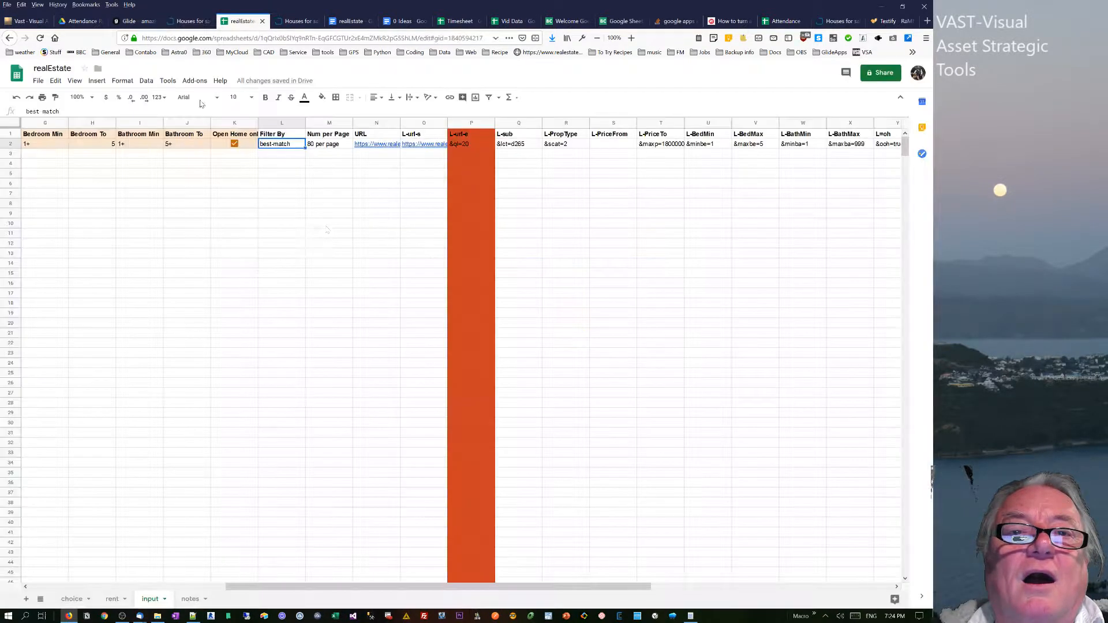
pyautogui.click(365, 148)
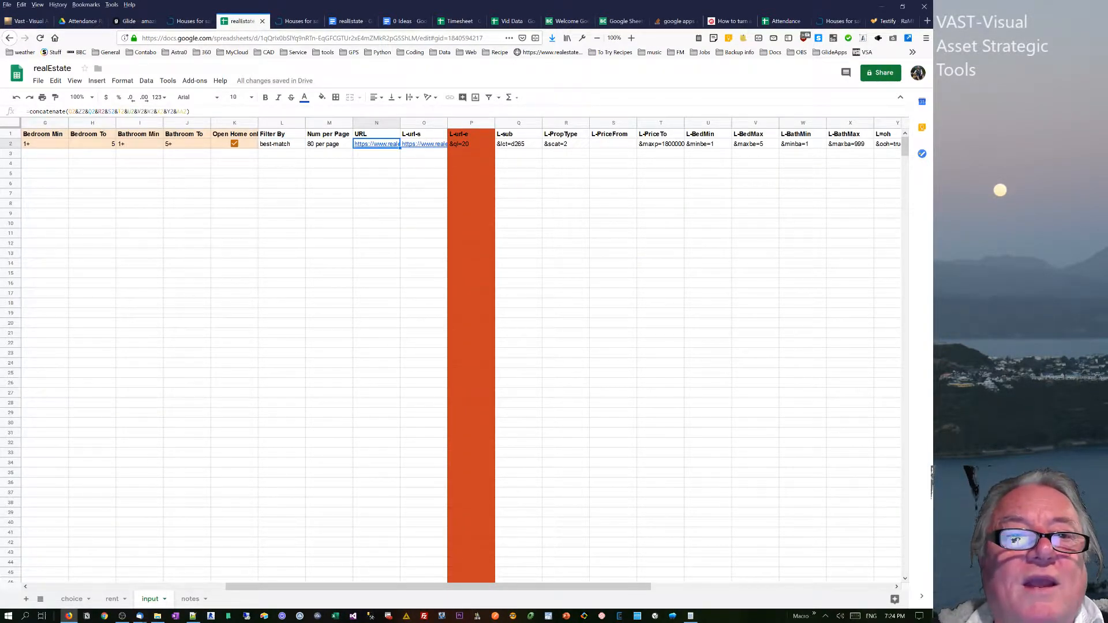
pyautogui.moveTo(531, 588); pyautogui.dragTo(584, 588)
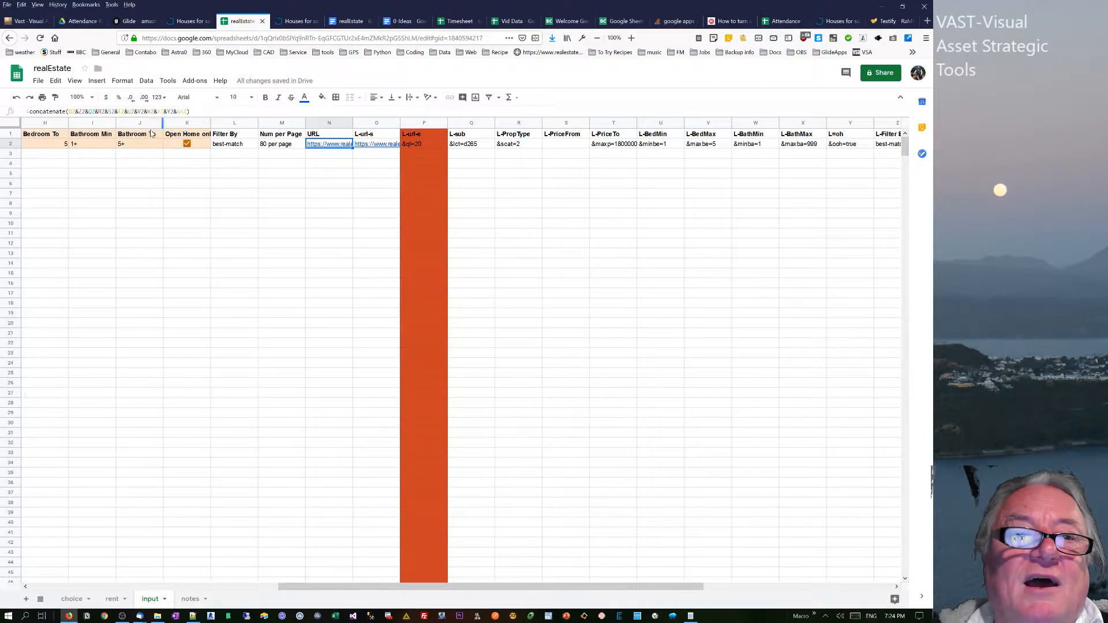
pyautogui.moveTo(327, 586); pyautogui.dragTo(134, 586)
pyautogui.rightClick(600, 125)
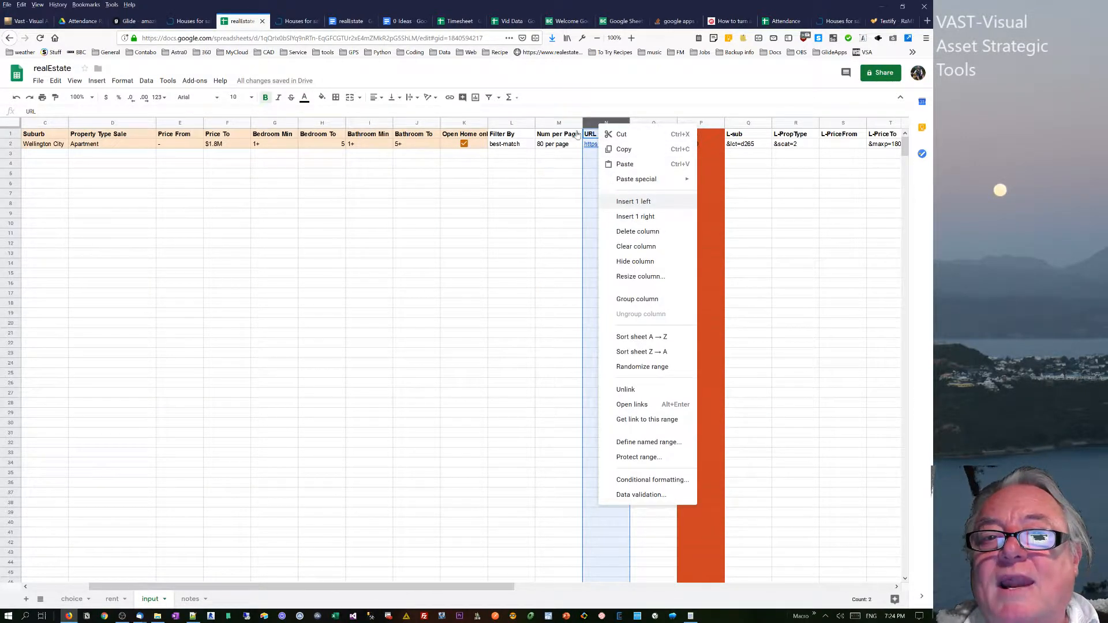
pyautogui.click(633, 203)
pyautogui.doubleClick(605, 135)
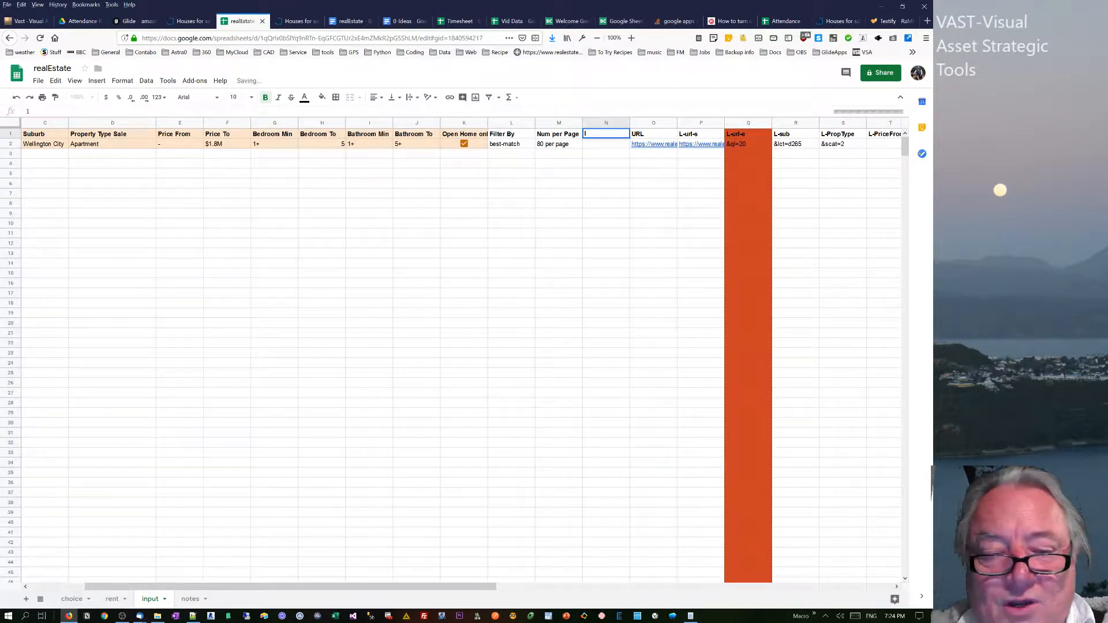
pyautogui.write('KEYWORD')
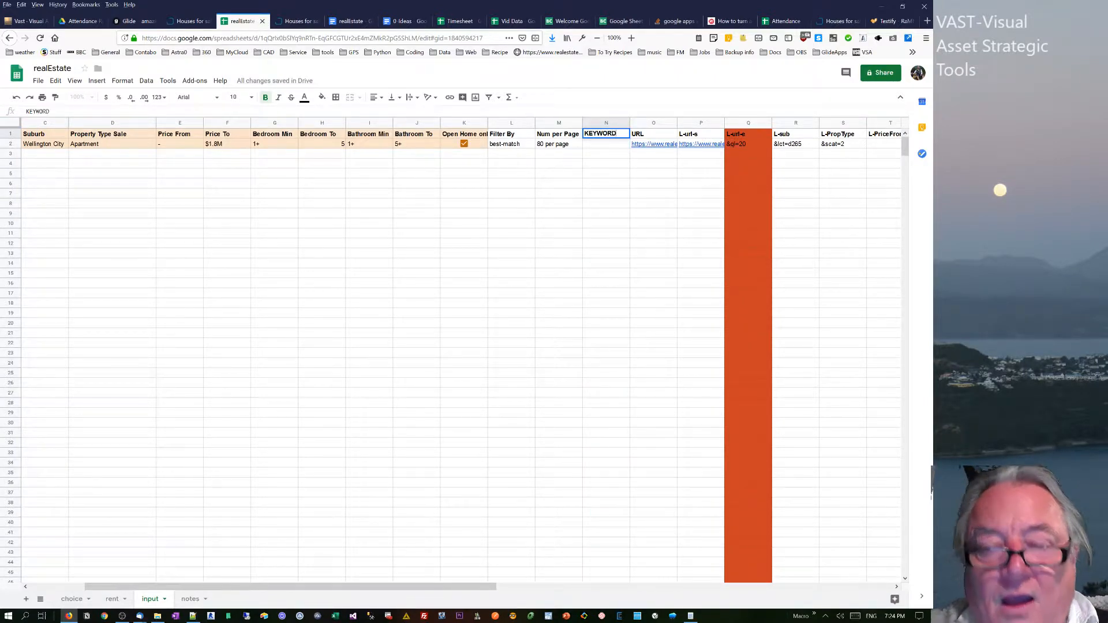
pyautogui.press('Return')
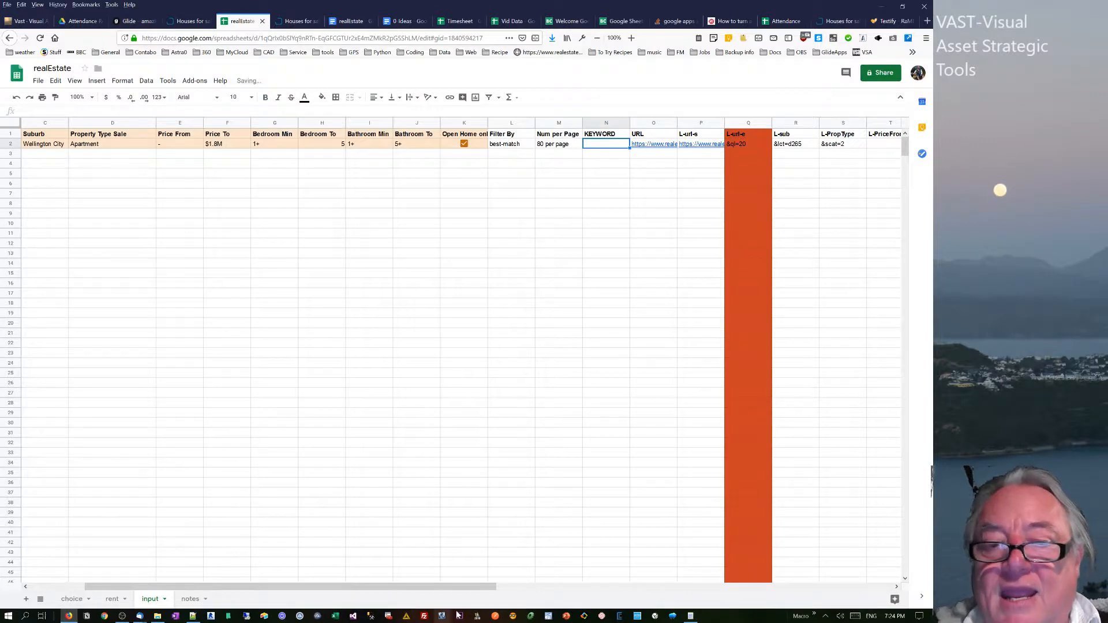
# Add the header L-k after L-NumPerPage and paste the sample &k=POOL into AD2 for reference.
pyautogui.moveTo(346, 586); pyautogui.dragTo(825, 555)
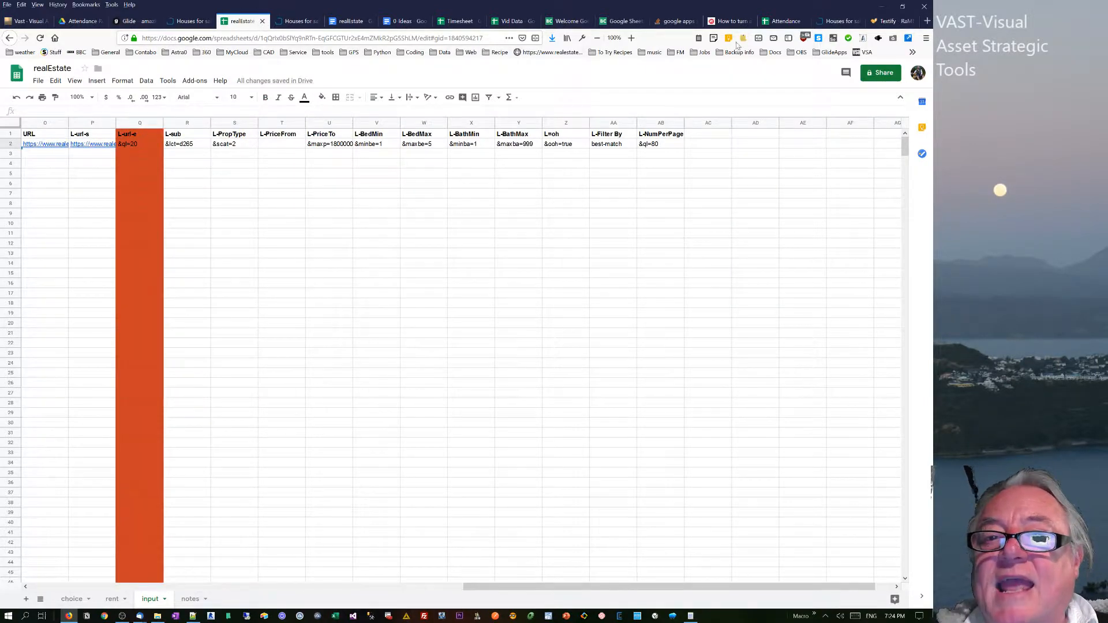
pyautogui.click(704, 136)
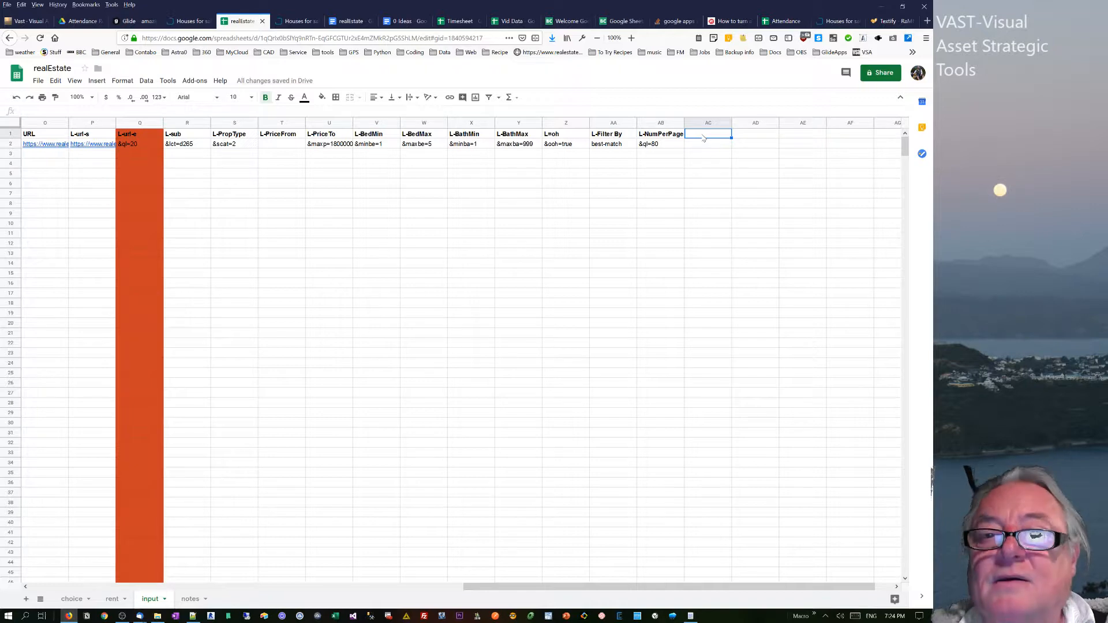
pyautogui.write('L-k')
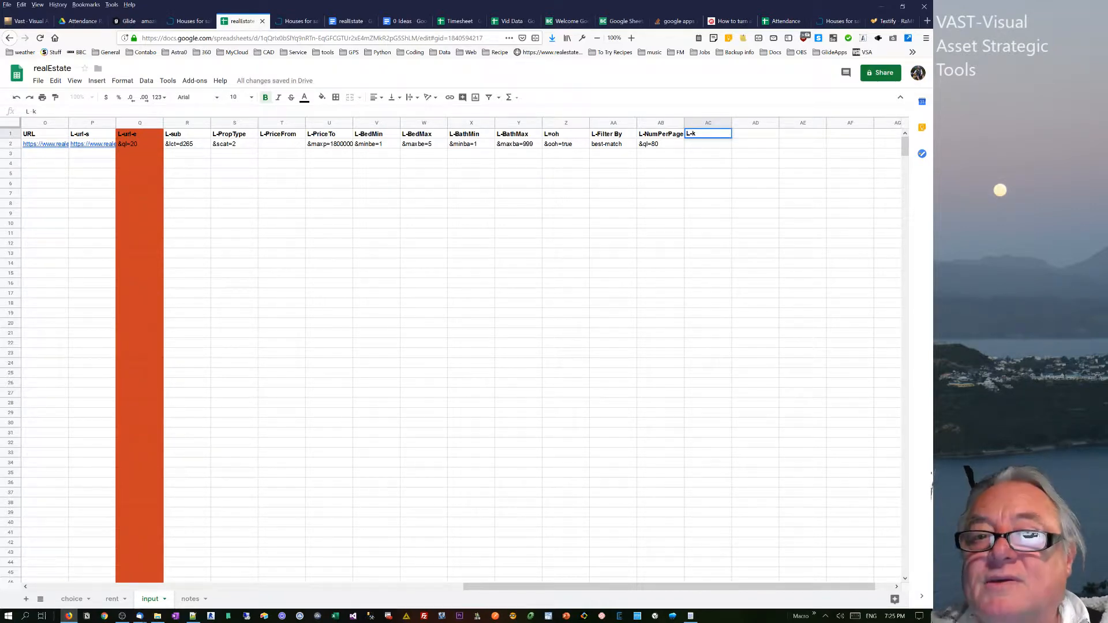
pyautogui.press('Return')
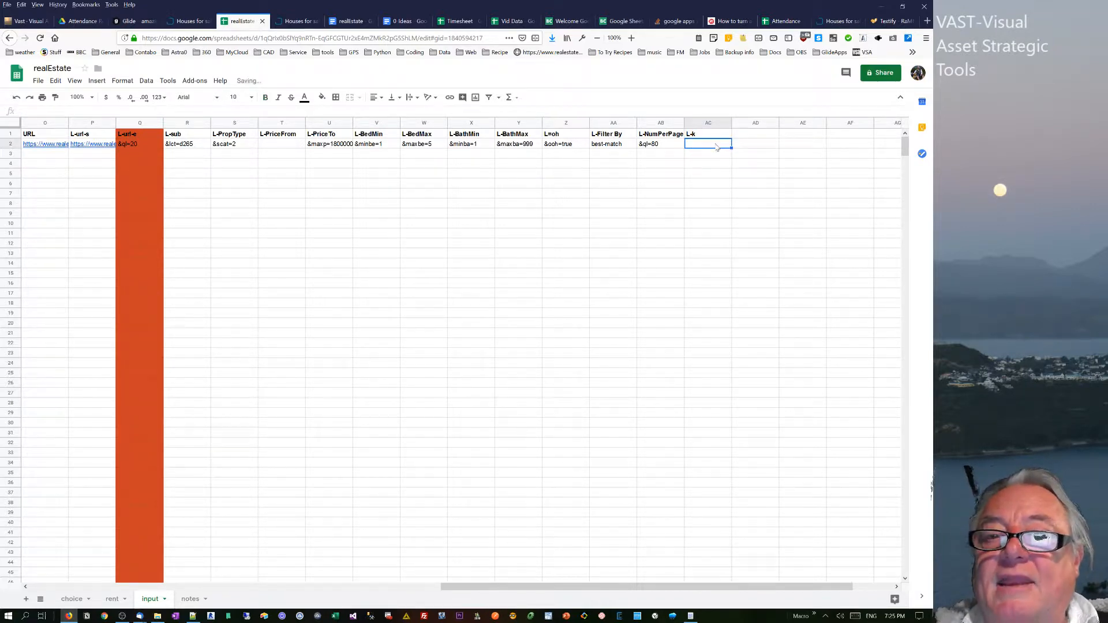
pyautogui.click(767, 148)
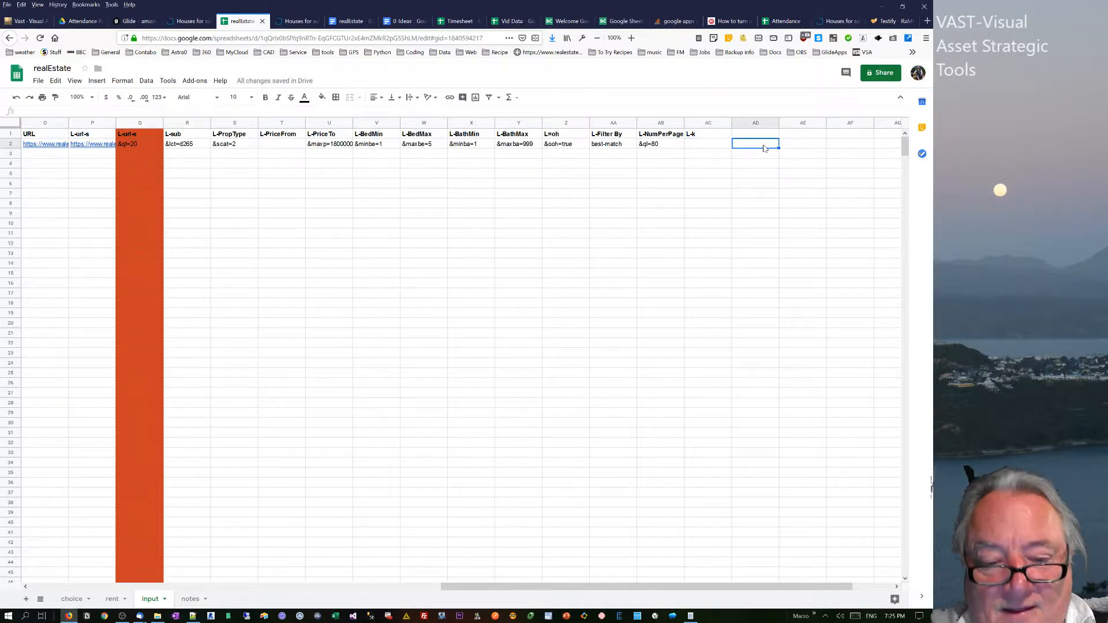
pyautogui.write('&k=POOL')
# Start a formula in AC2 under L-k that references the KEYWORD cell N2.
pyautogui.click(694, 145)
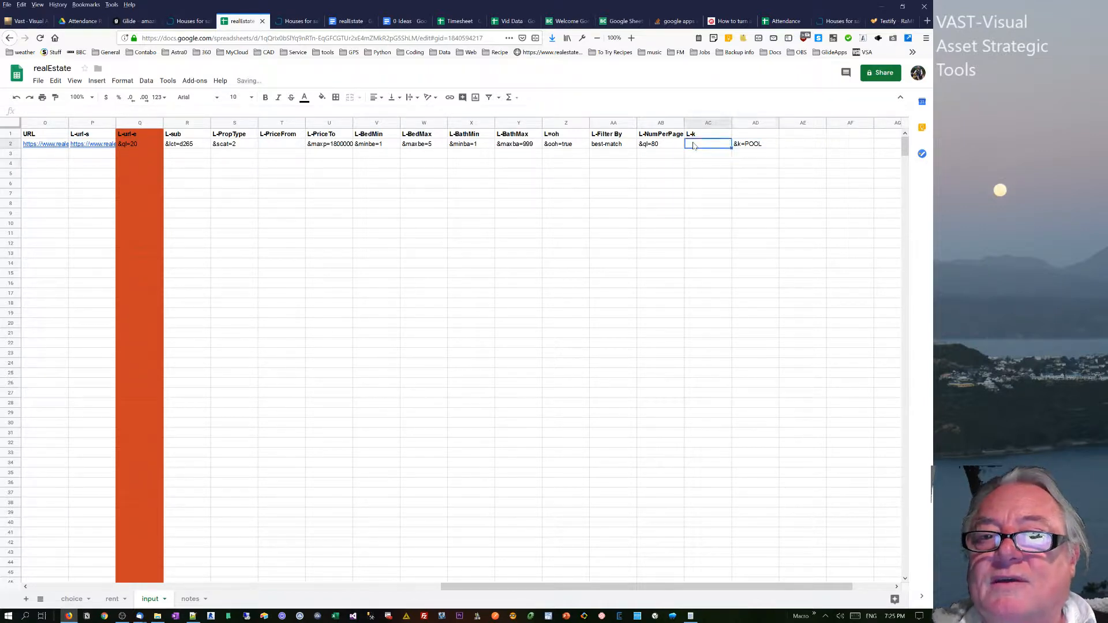
pyautogui.write('=')
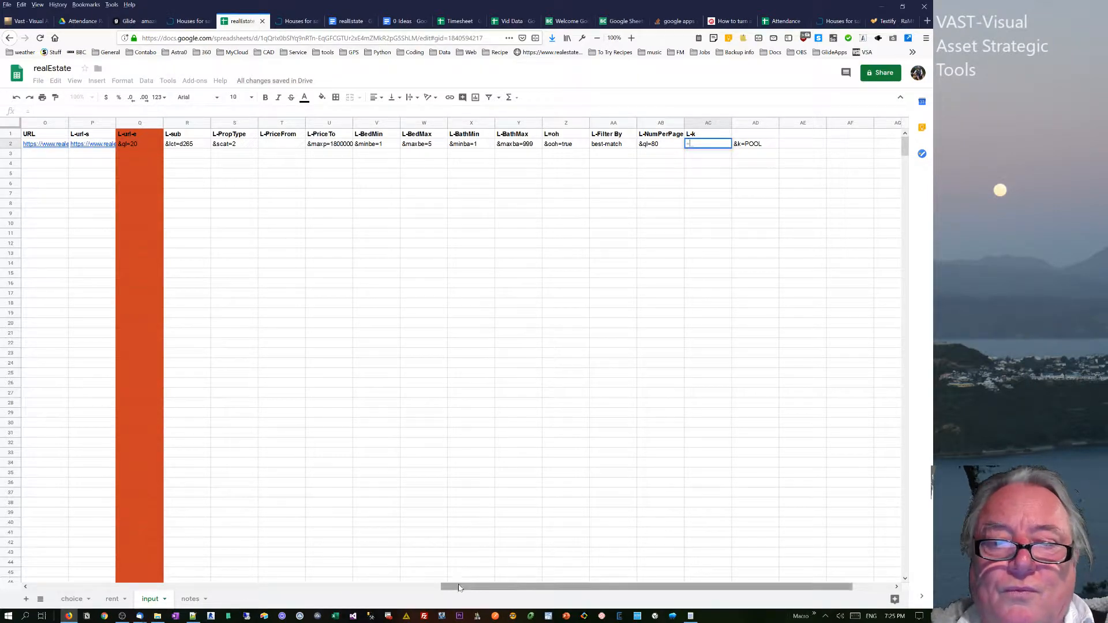
pyautogui.moveTo(456, 585); pyautogui.dragTo(356, 582)
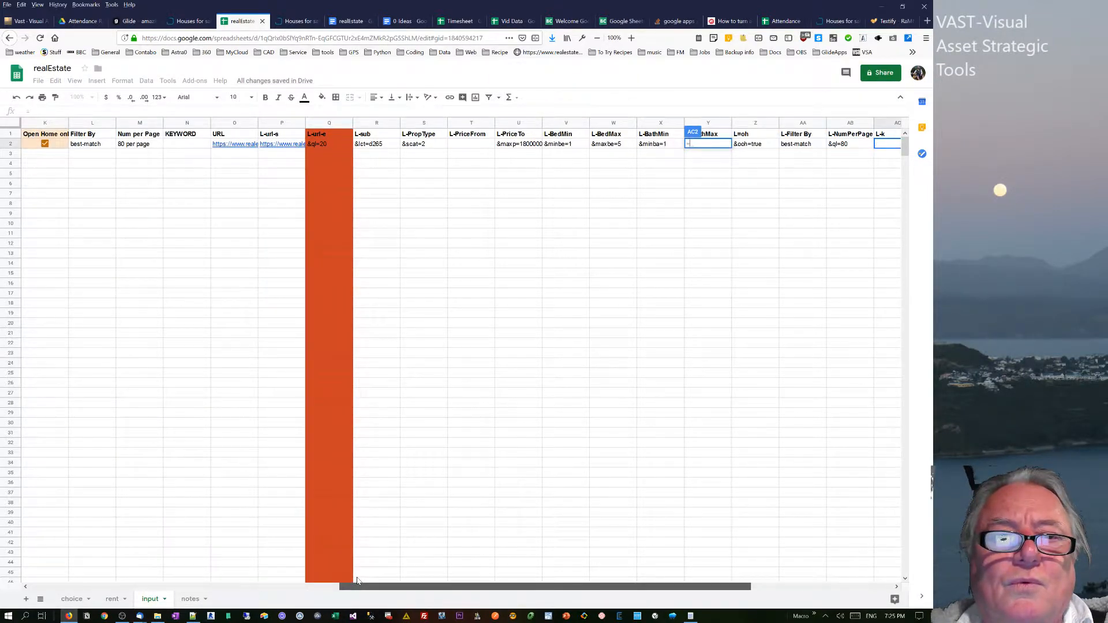
pyautogui.click(184, 144)
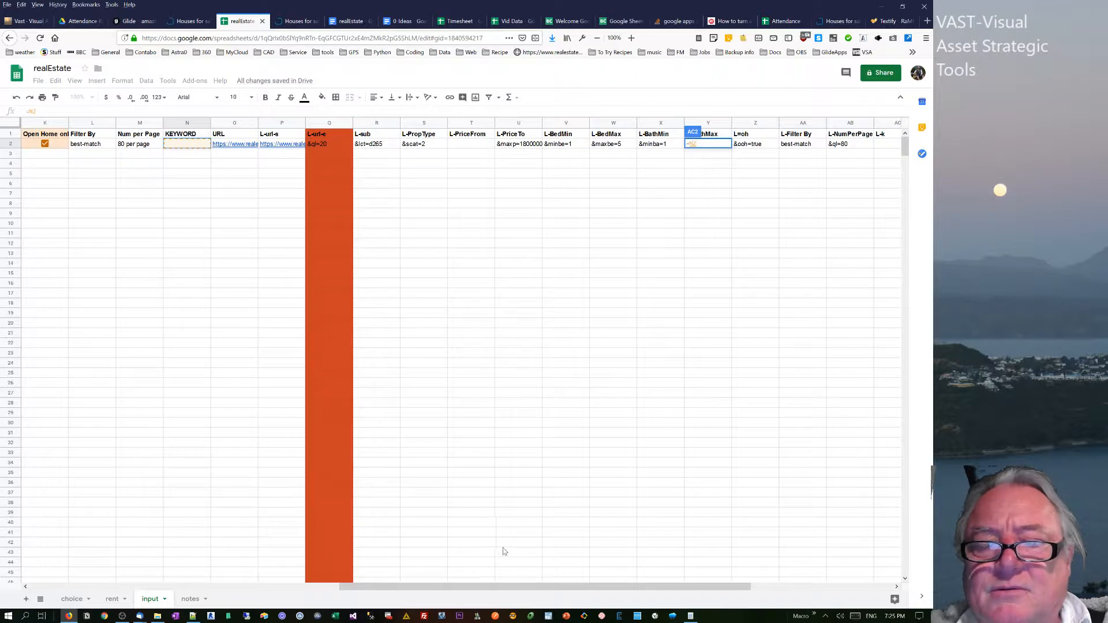
# Wrap the N2 reference in the L-k formula in a blank test so it reads =if(ISBLANK(N2).
pyautogui.moveTo(543, 587); pyautogui.dragTo(631, 589)
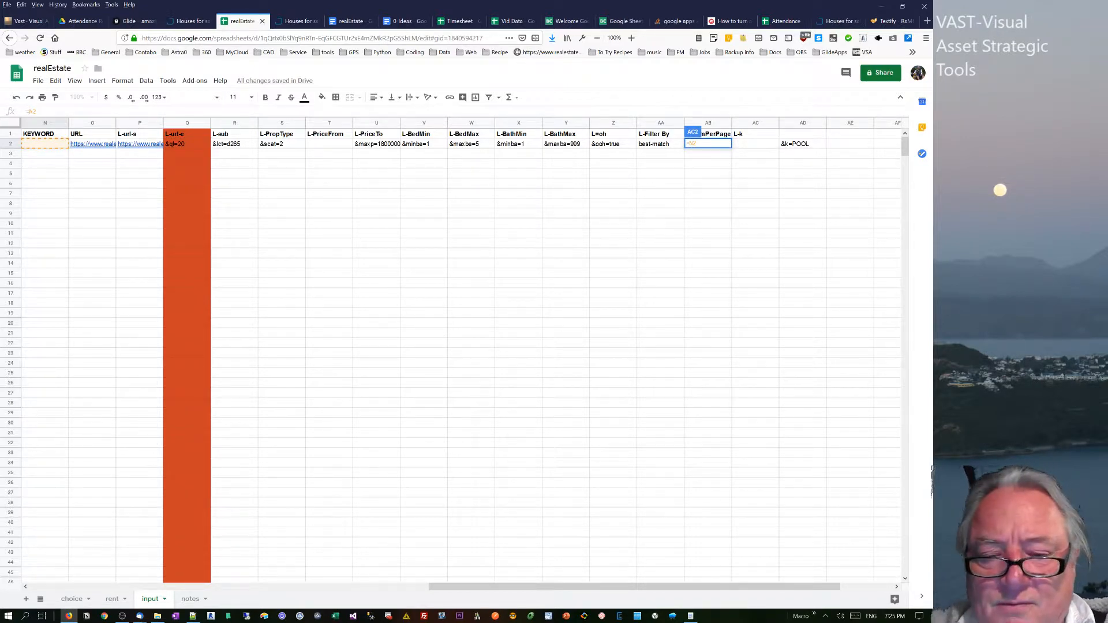
pyautogui.write('if(')
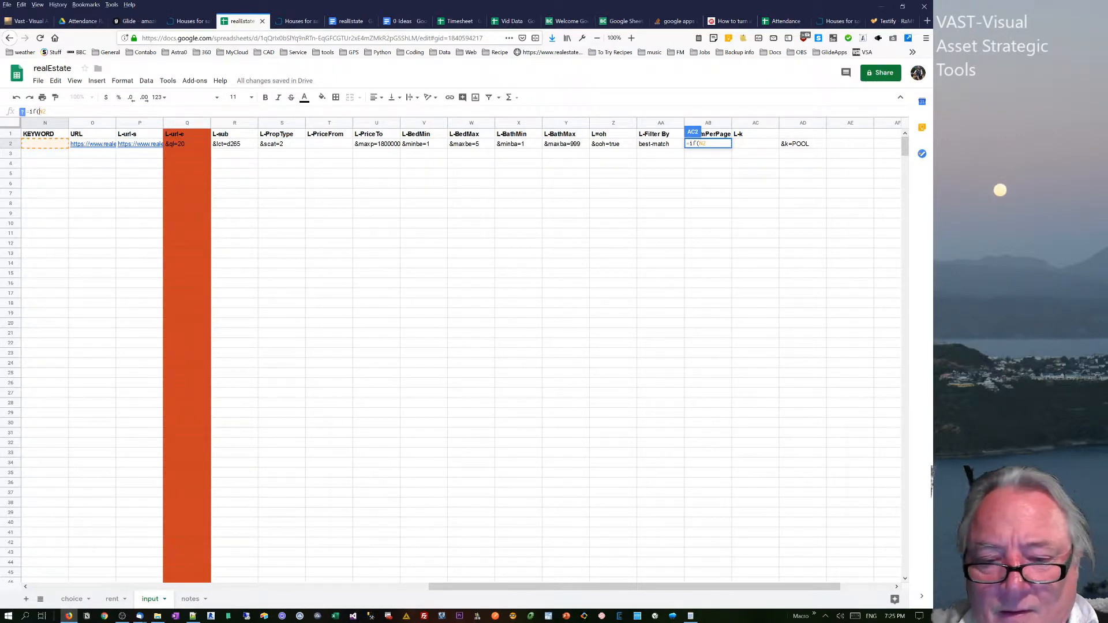
pyautogui.write('NOTBLANN')
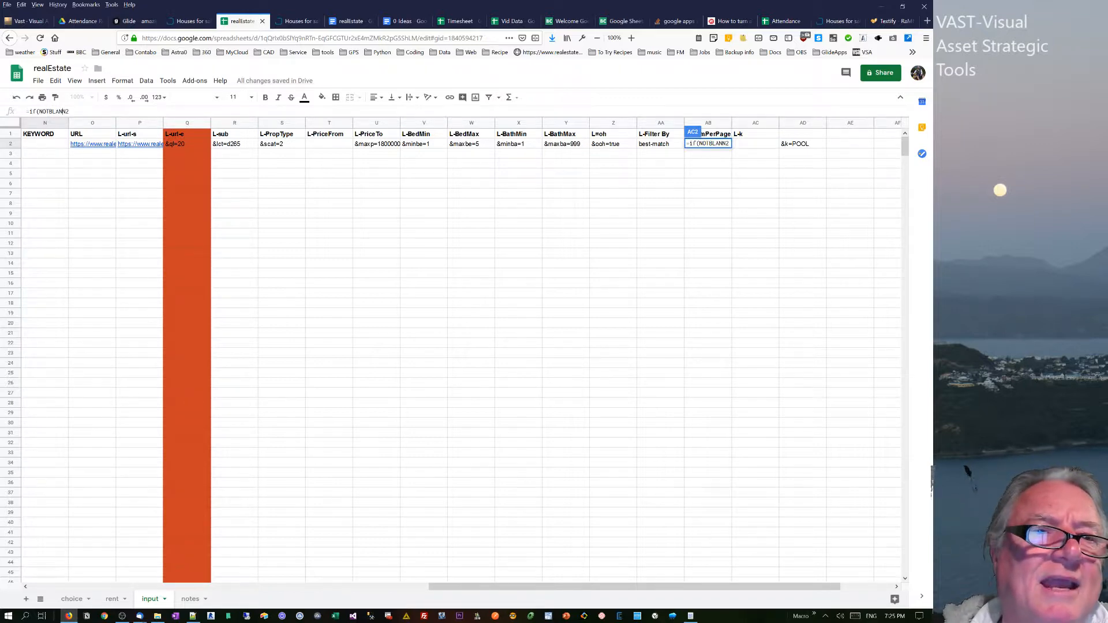
pyautogui.moveTo(50, 111); pyautogui.dragTo(38, 112)
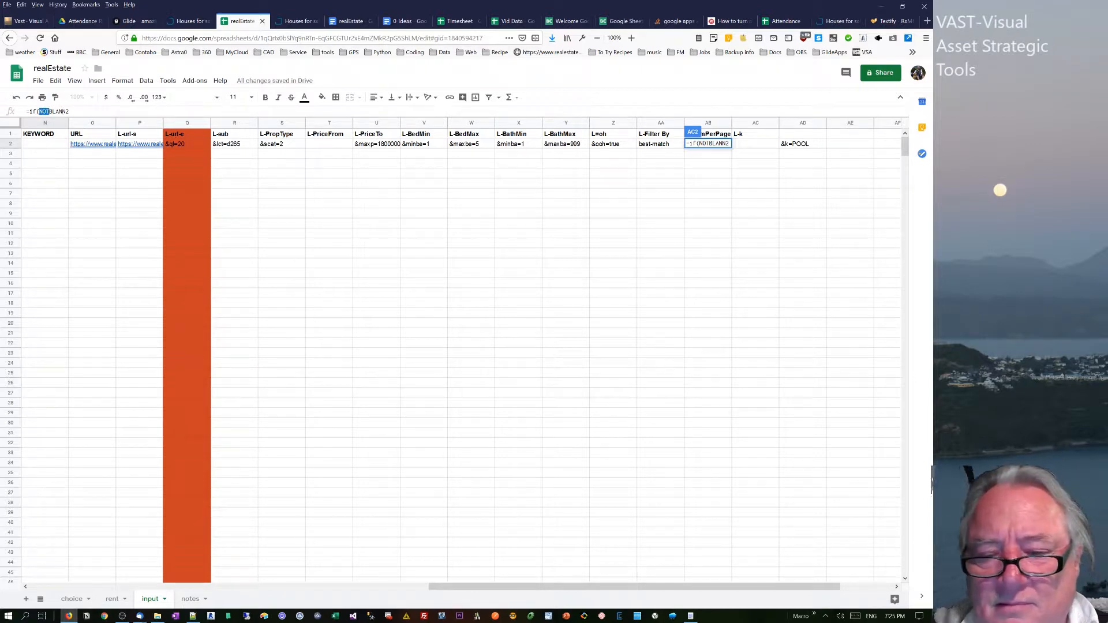
pyautogui.write('IS')
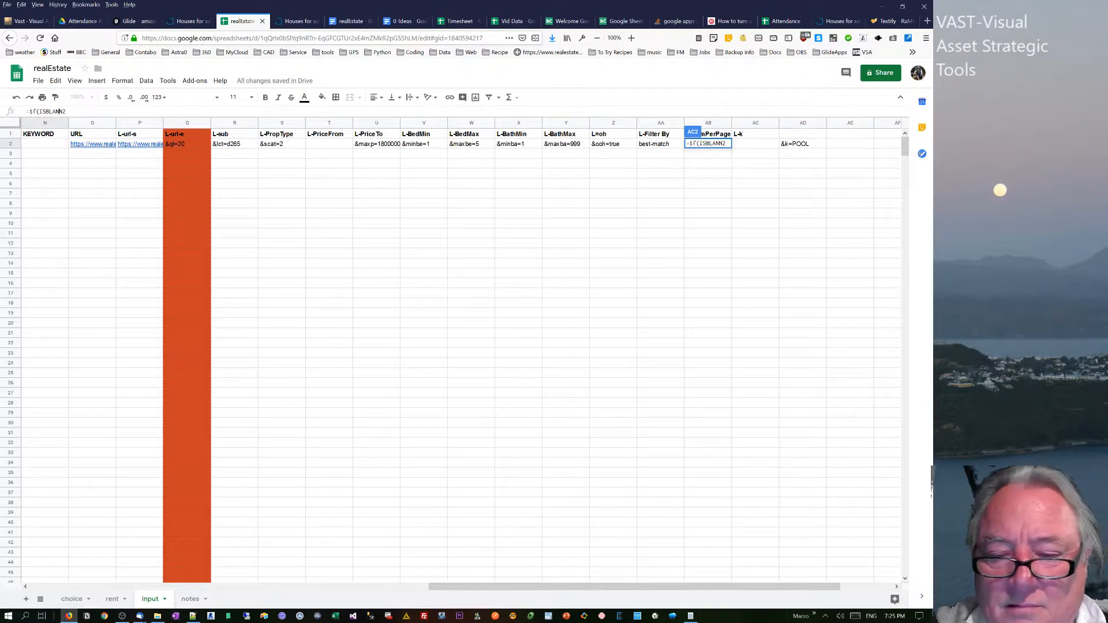
pyautogui.write('K(')
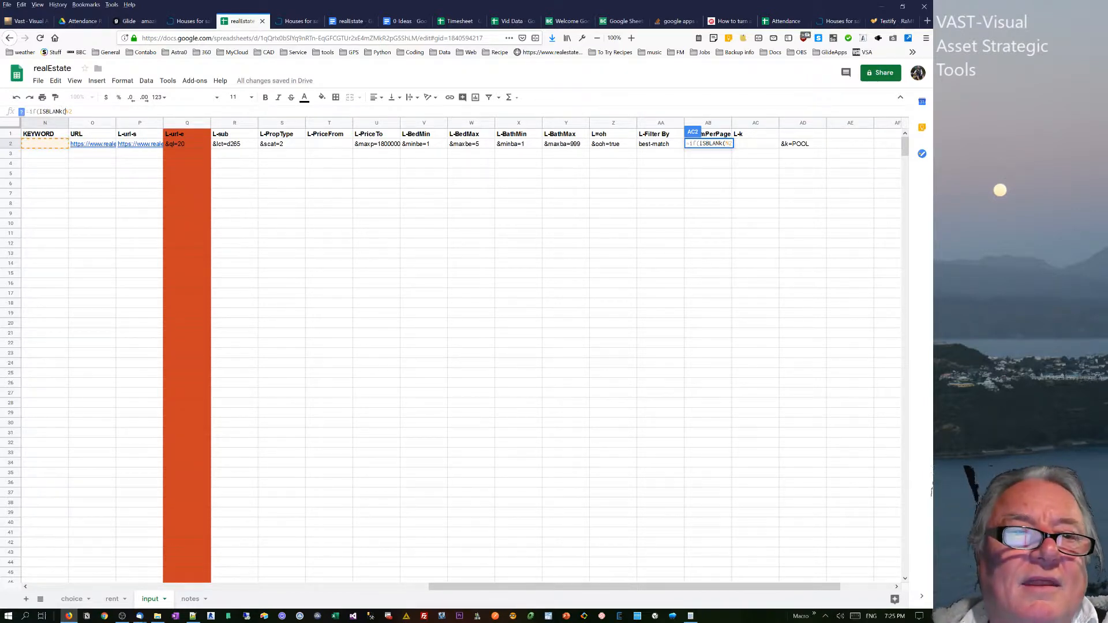
pyautogui.write(')')
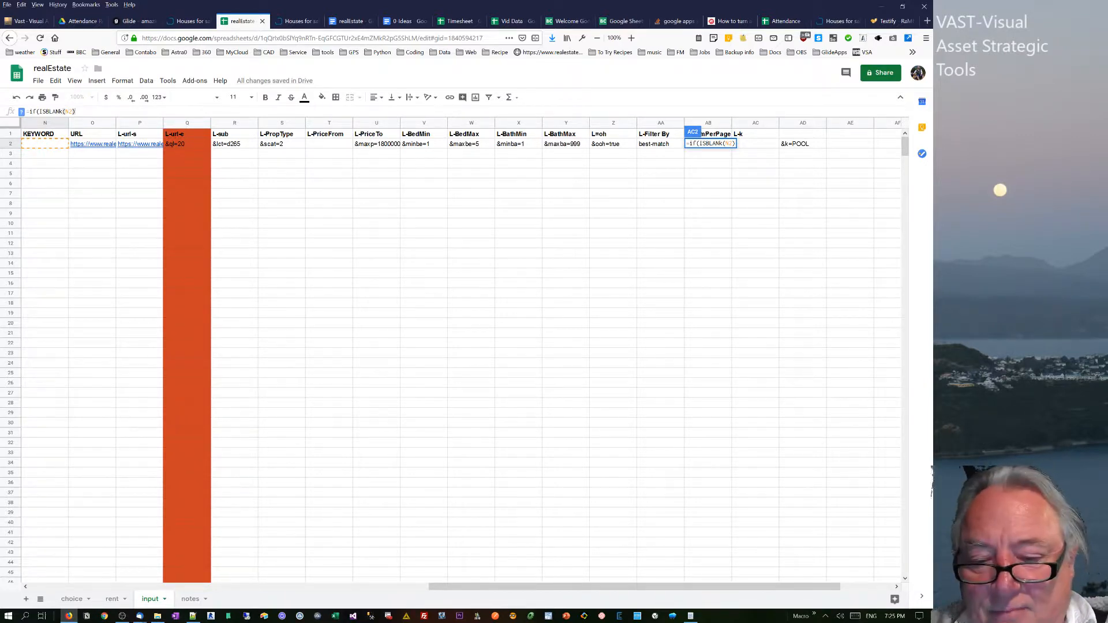
# Complete the L-k formula with an empty string when blank and "&k="+N2 otherwise, and enter it.
pyautogui.write(',""')
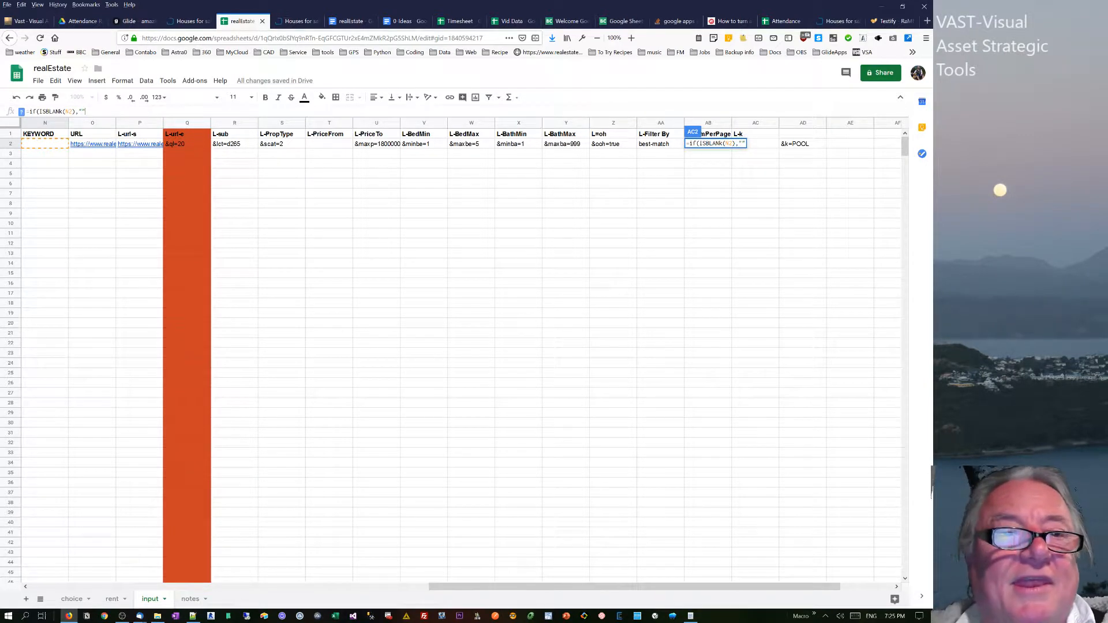
pyautogui.write(',')
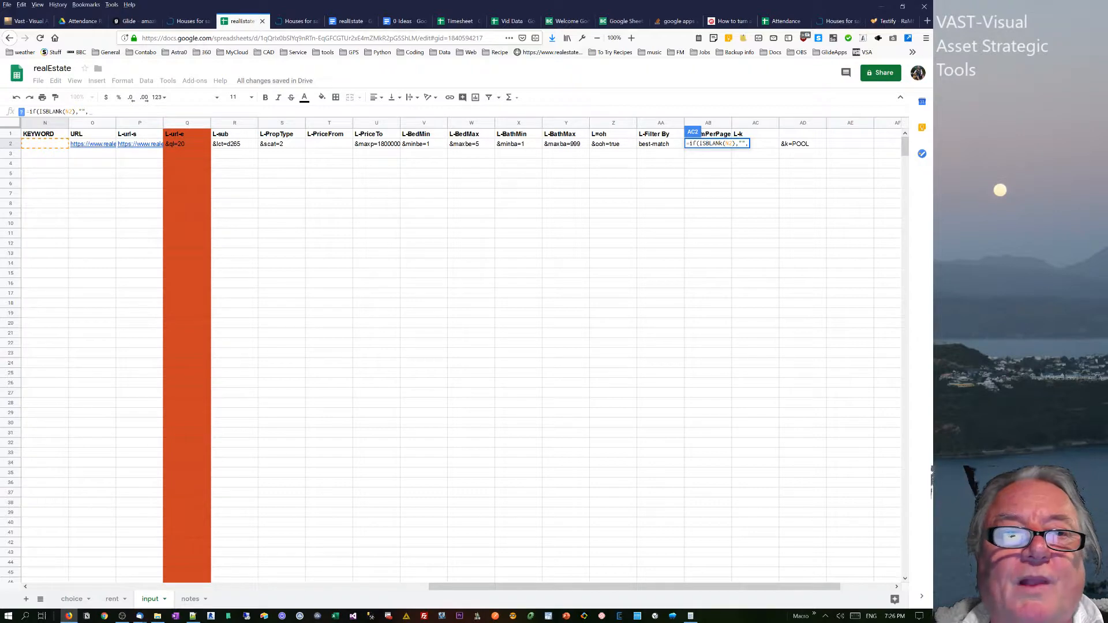
pyautogui.write('"')
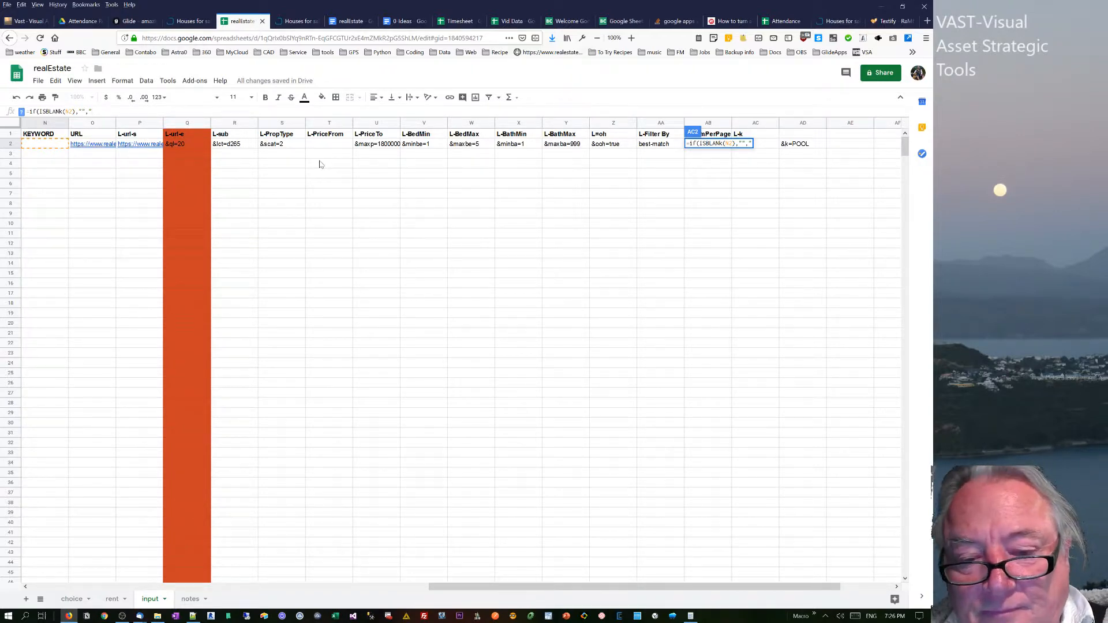
pyautogui.write('&k')
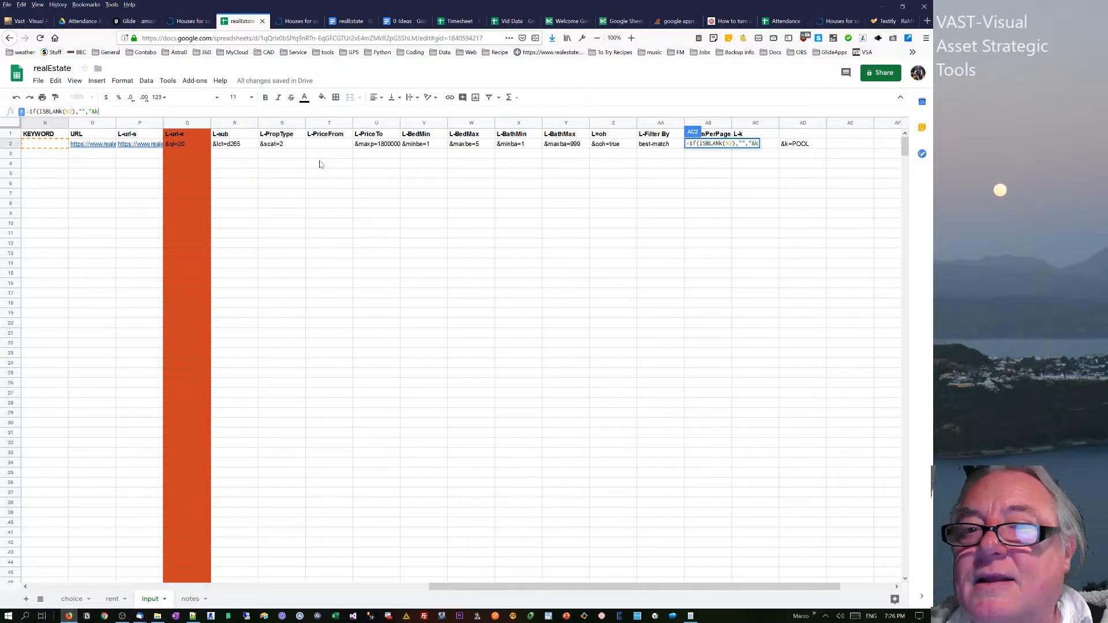
pyautogui.write('=')
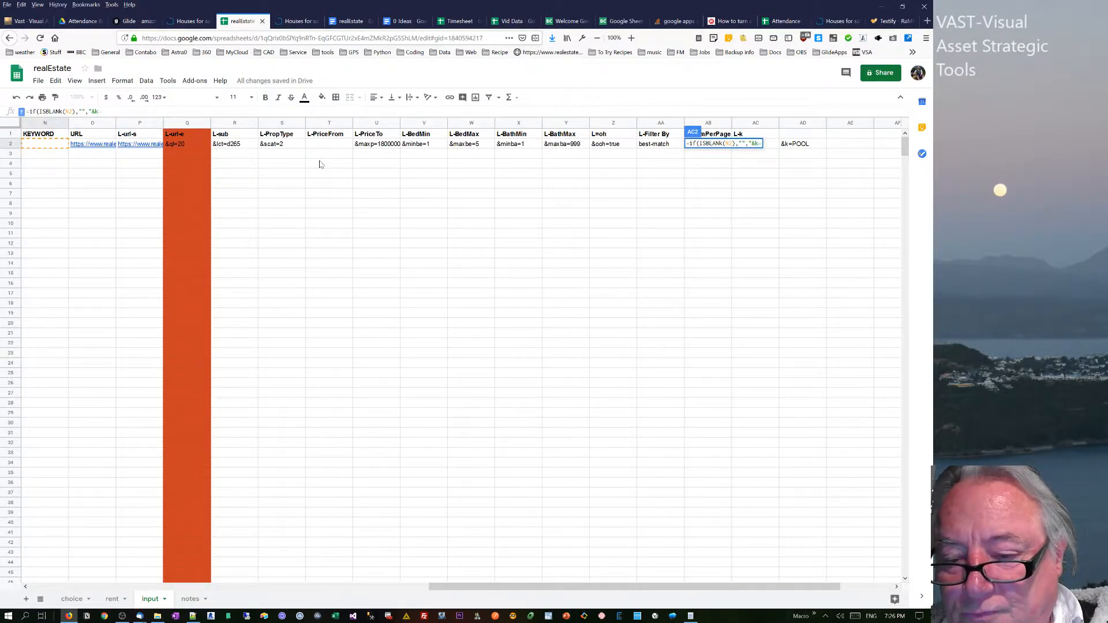
pyautogui.write('"+')
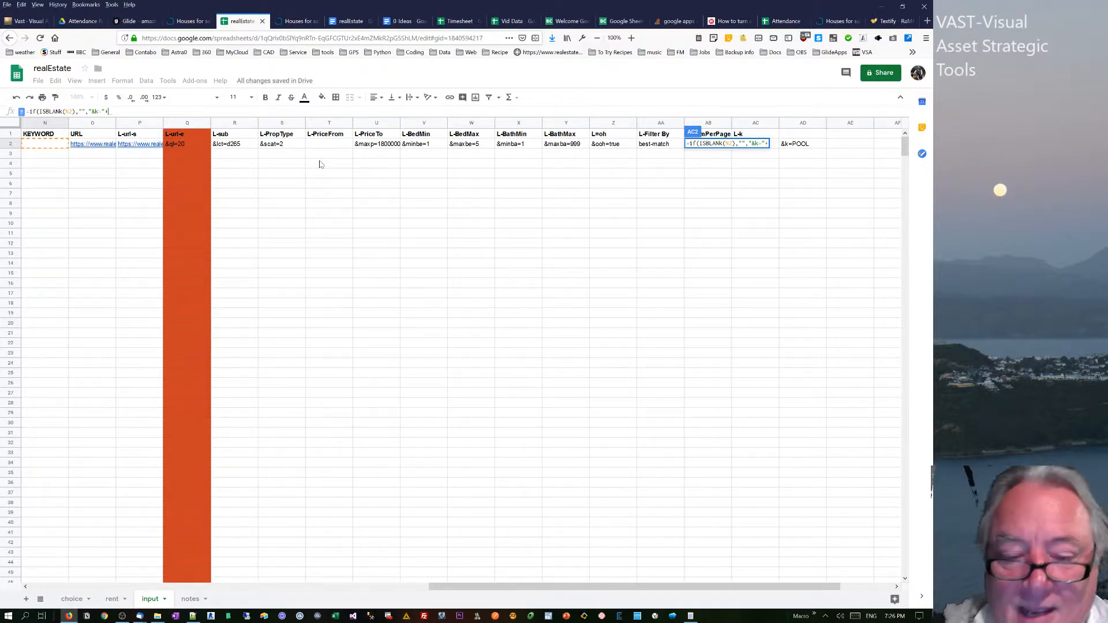
pyautogui.write('n')
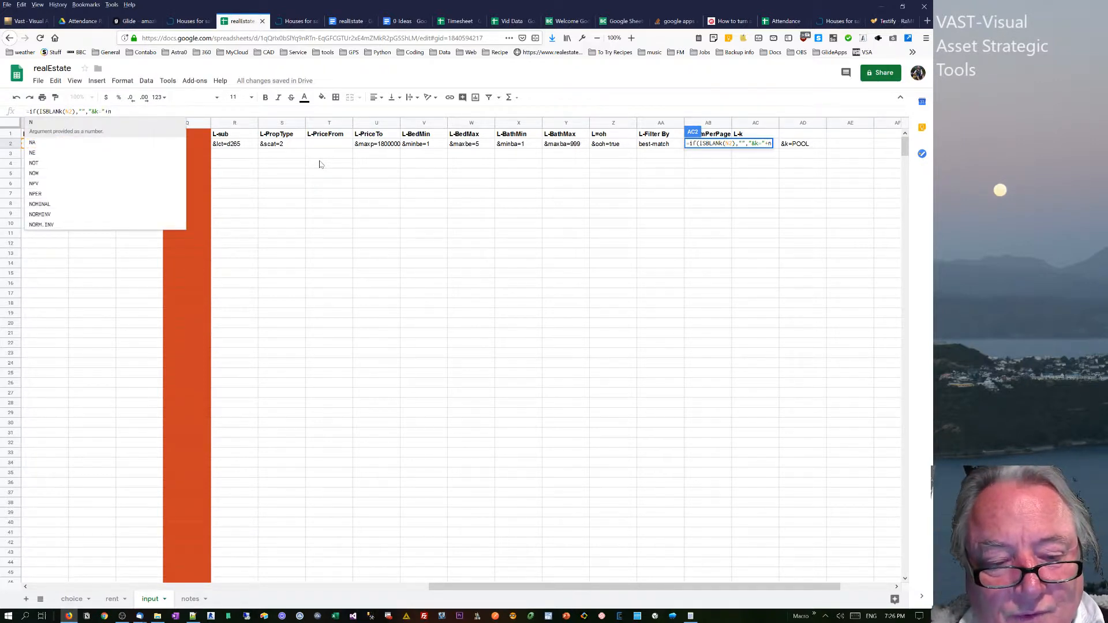
pyautogui.write('2')
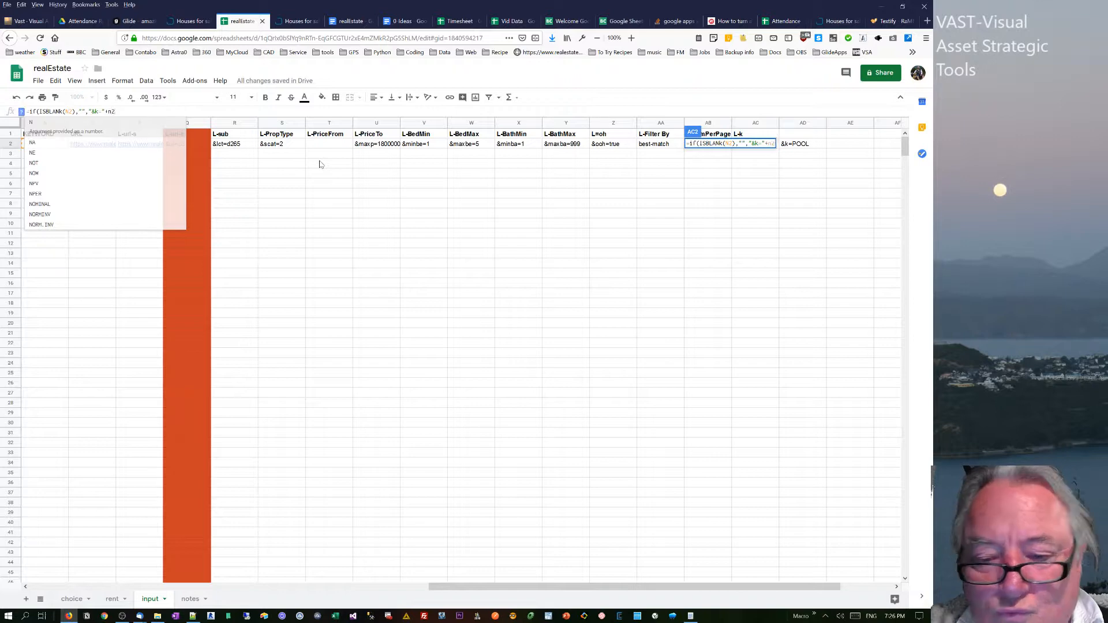
pyautogui.write(')')
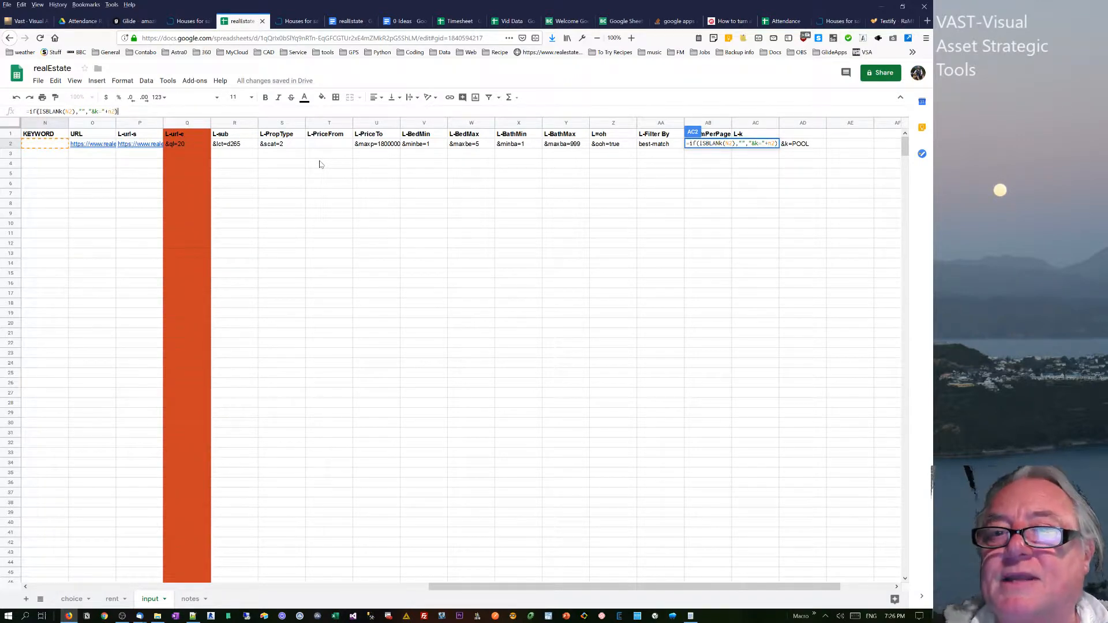
pyautogui.press('Return')
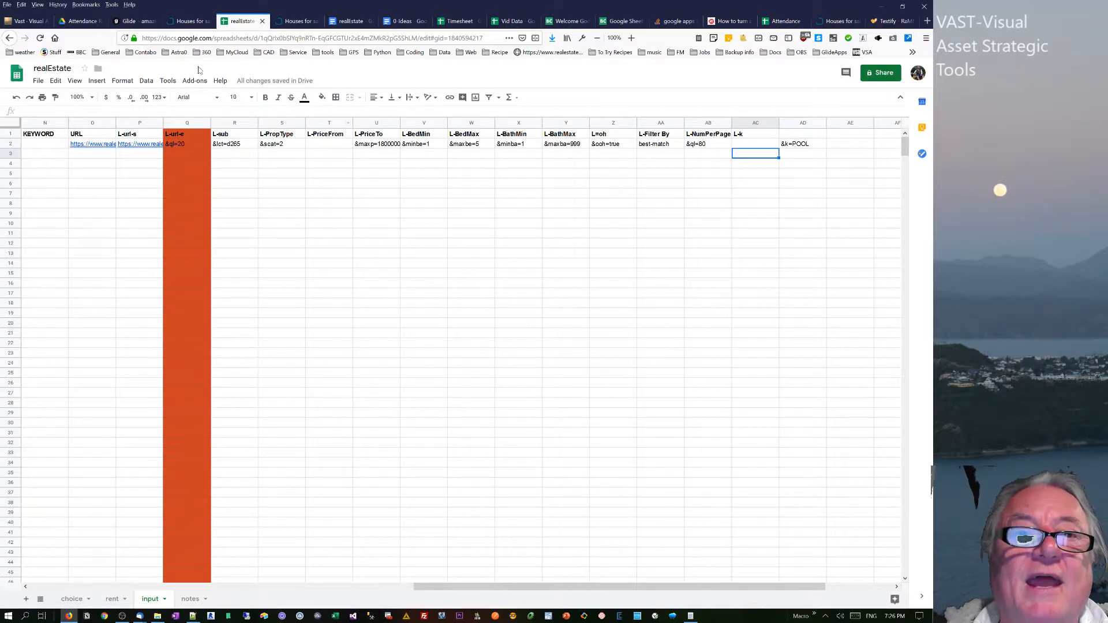
# Switch to the realEstate app in Glide and agree to automatically add components for the new sheet columns.
pyautogui.click(132, 22)
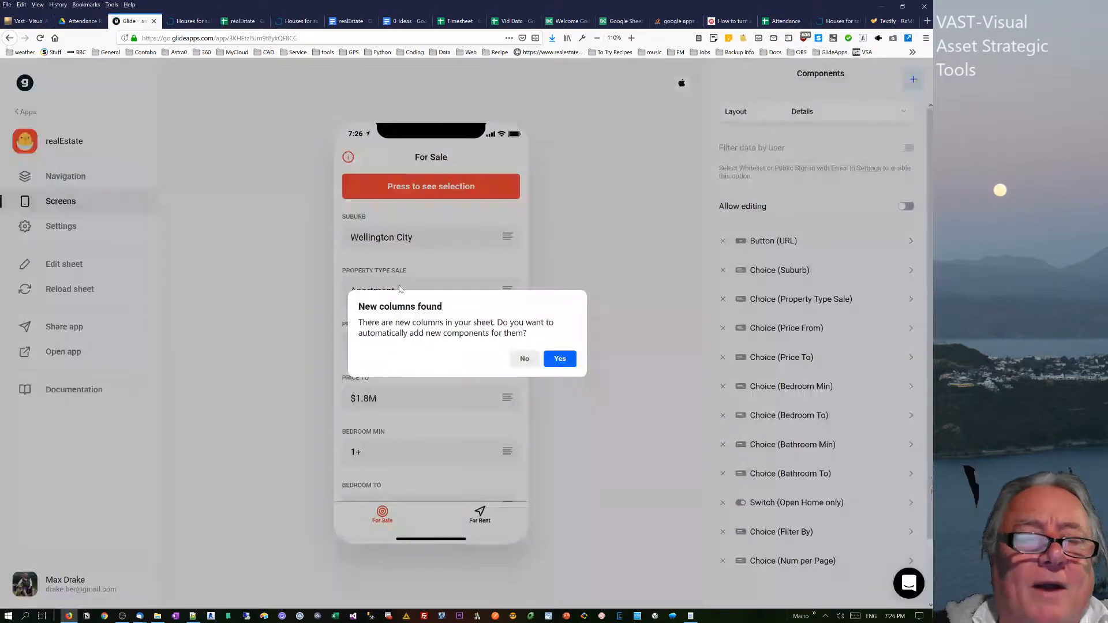
pyautogui.click(83, 333)
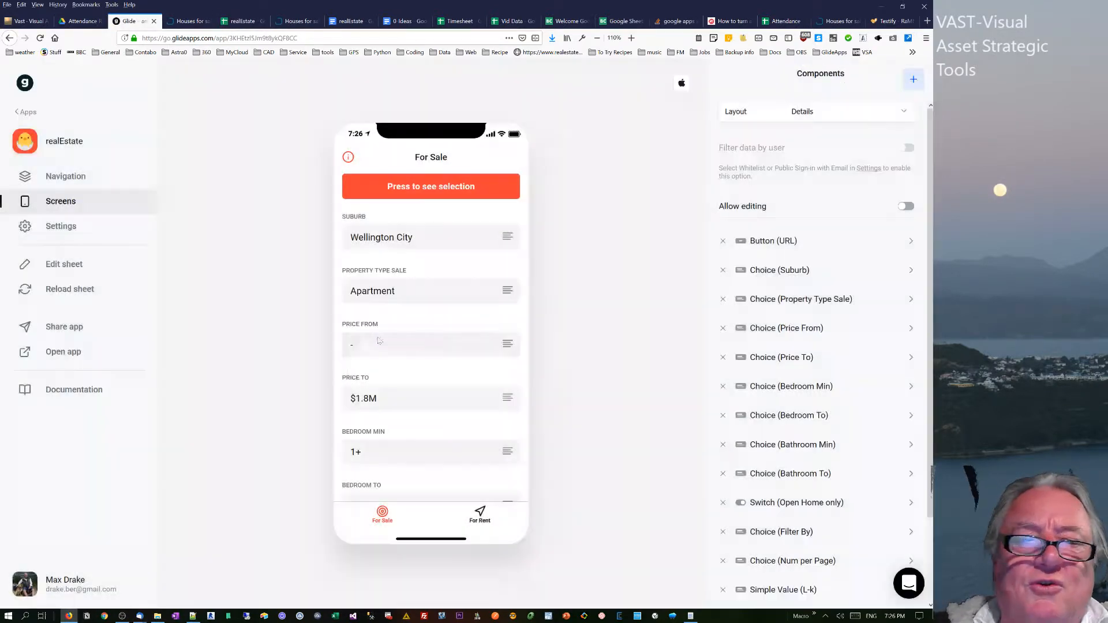
# Reload the sheet data and add a Text Field component to the For Sale screen.
pyautogui.click(83, 294)
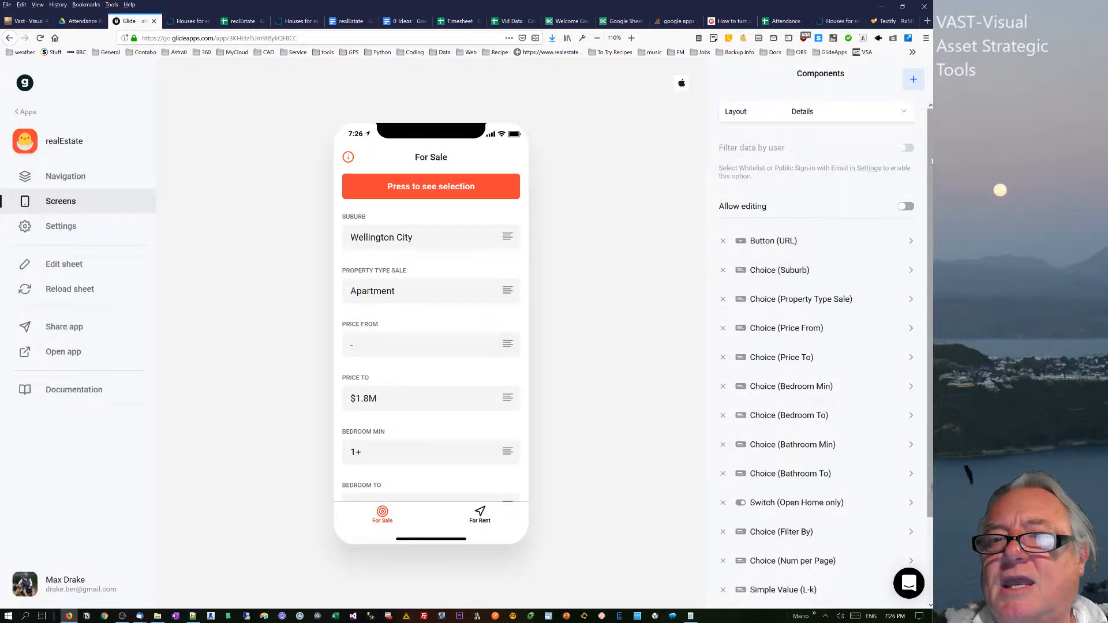
pyautogui.click(913, 79)
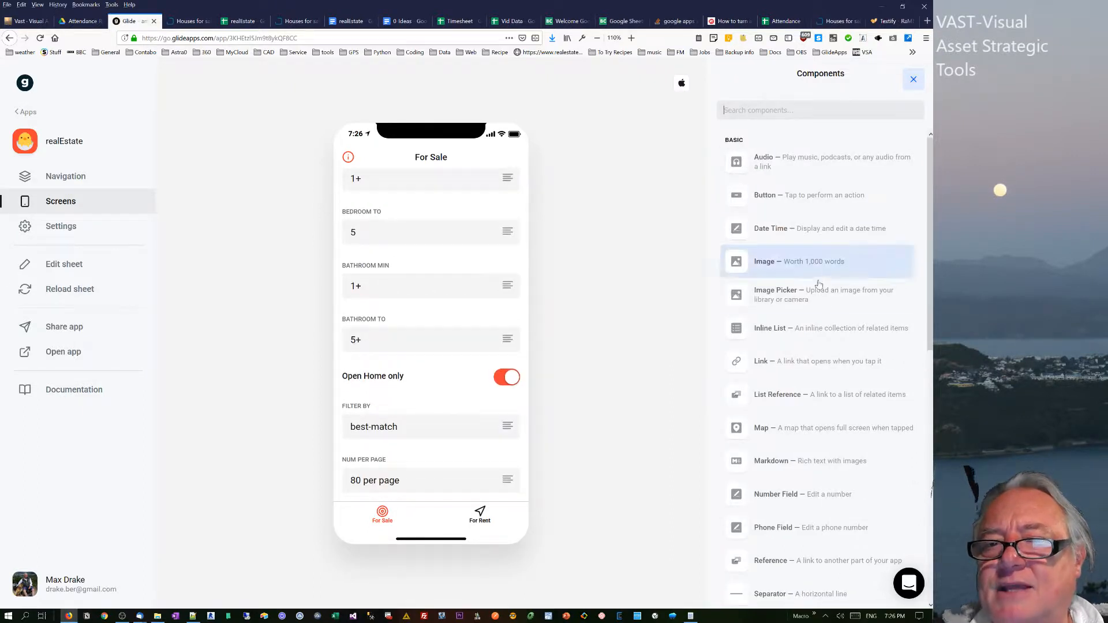
pyautogui.scroll(-4, 916, 434)
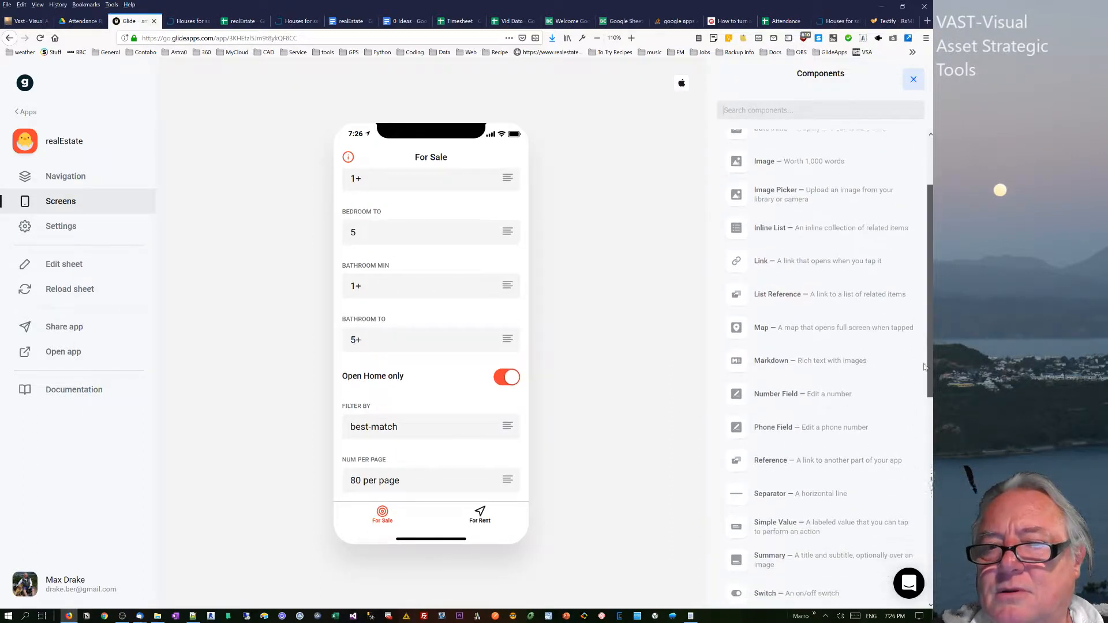
pyautogui.scroll(-1, 916, 434)
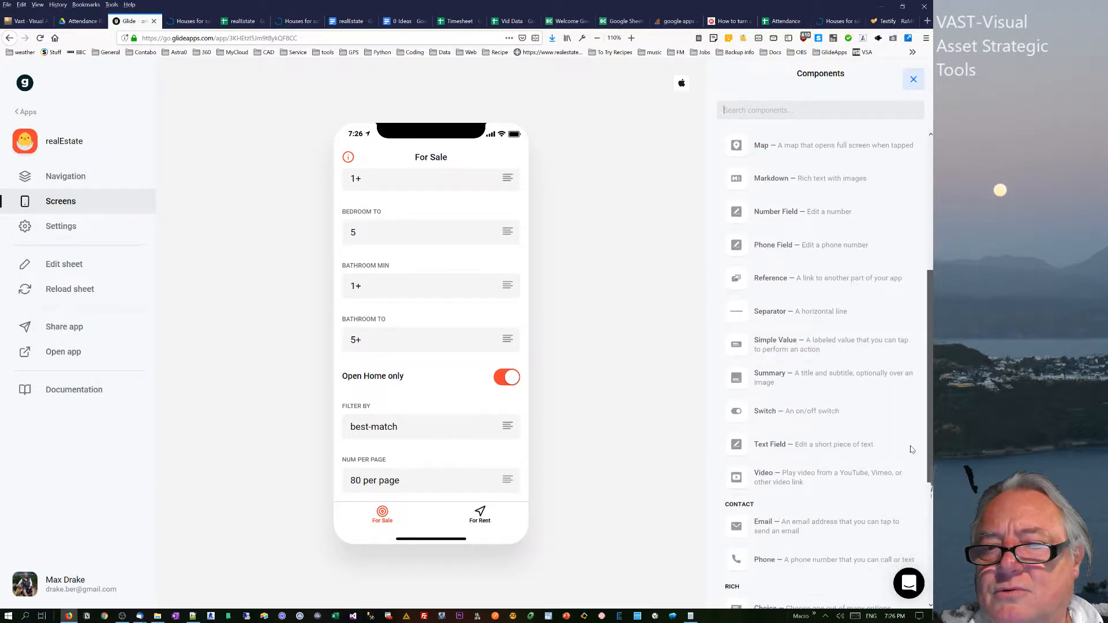
pyautogui.click(865, 413)
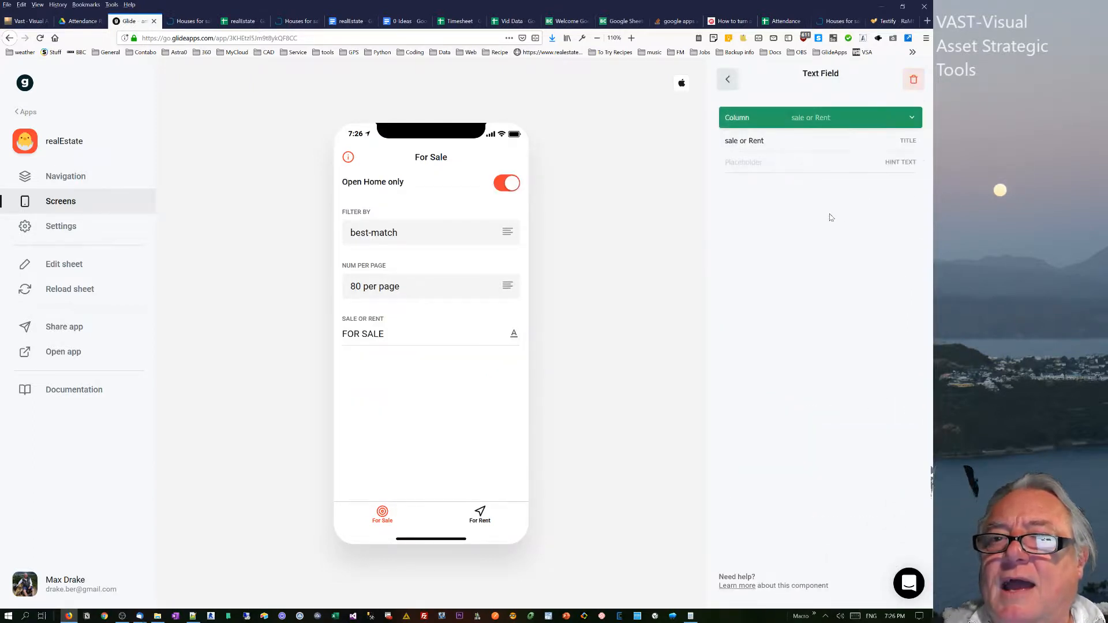
# Link the new text field to the KEYWORD column.
pyautogui.click(804, 116)
pyautogui.moveTo(914, 161); pyautogui.dragTo(908, 209)
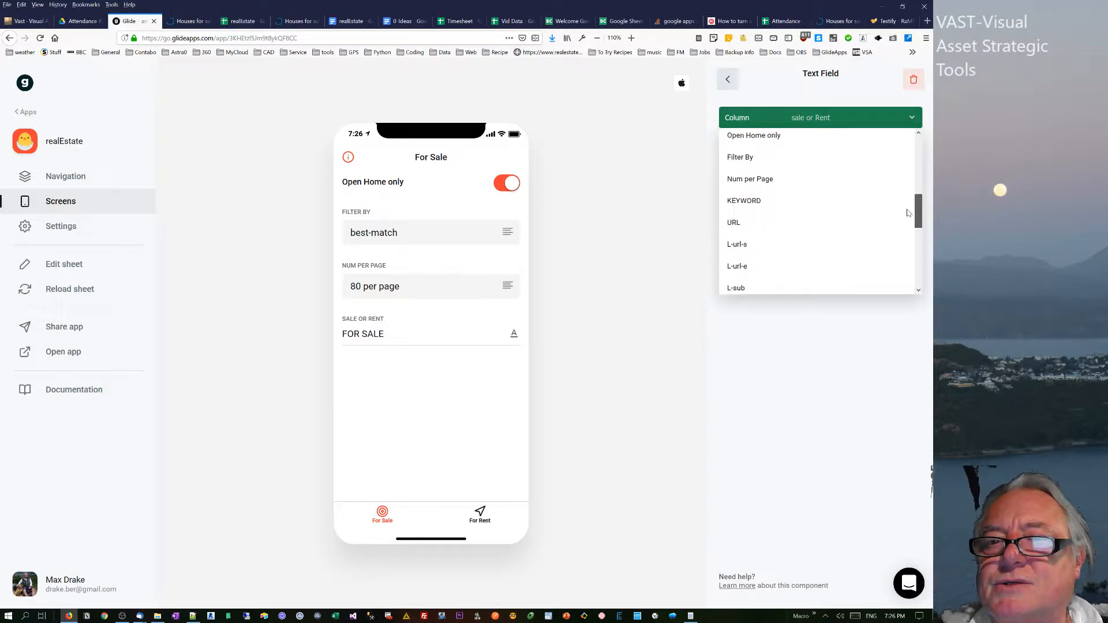
pyautogui.click(748, 206)
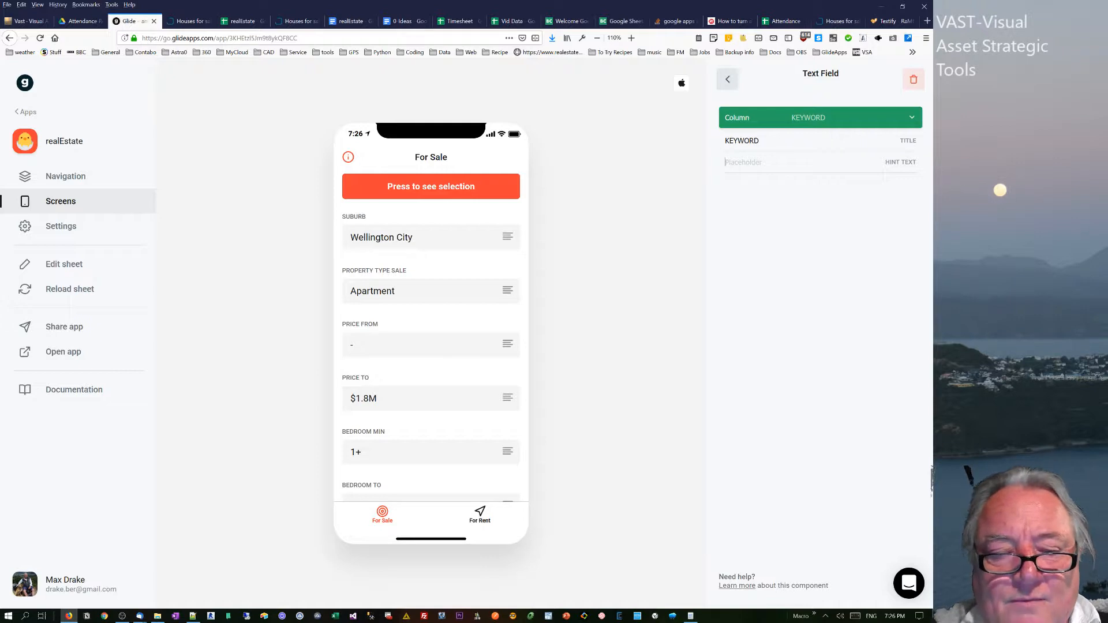
# Set the KEYWORD text field's hint text to "Search", dismiss the reminders window, and return to the component list.
pyautogui.write('KE')
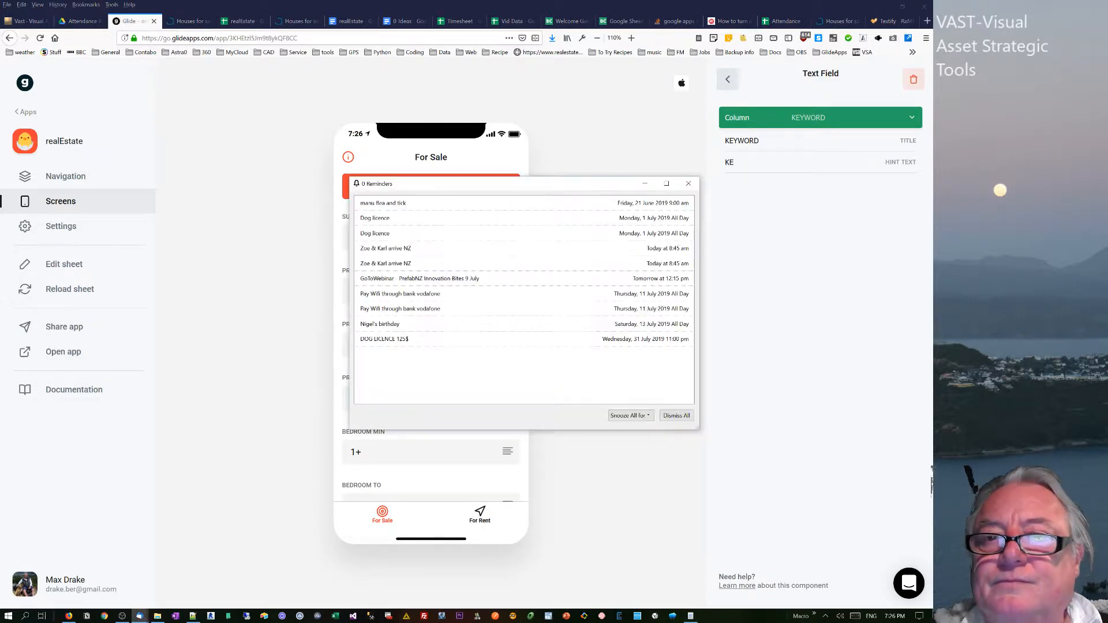
pyautogui.click(688, 184)
pyautogui.doubleClick(728, 162)
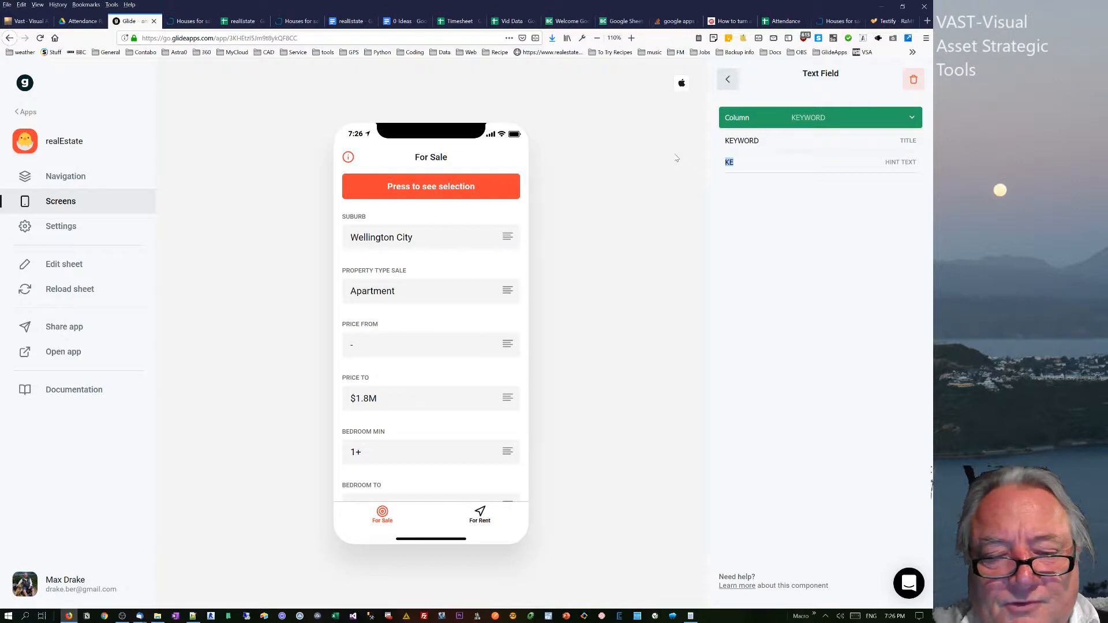
pyautogui.write('Search')
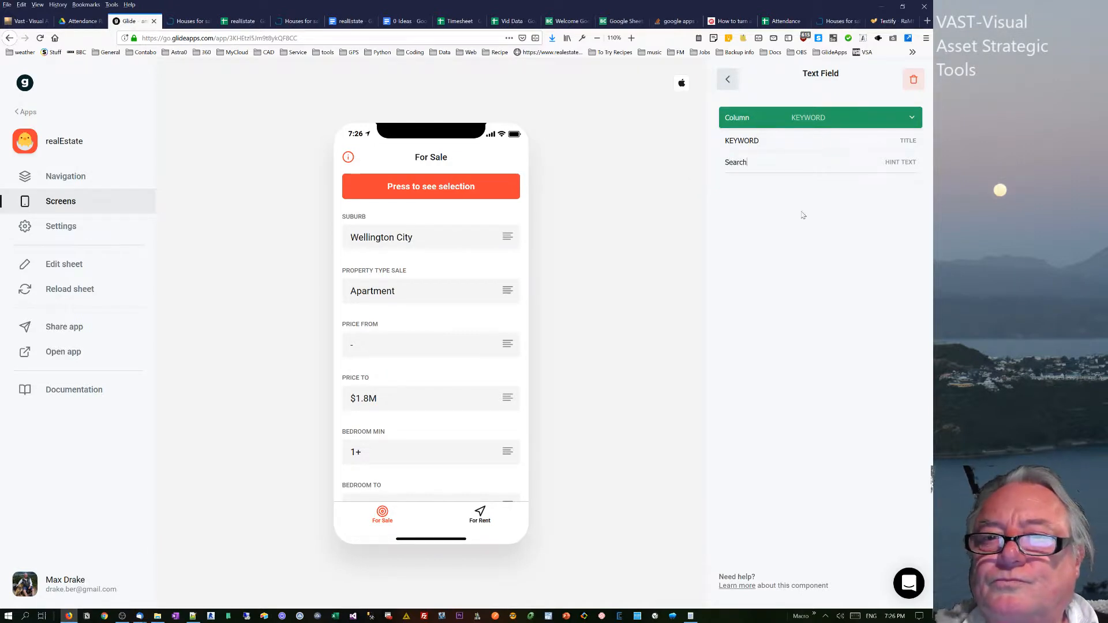
pyautogui.click(727, 80)
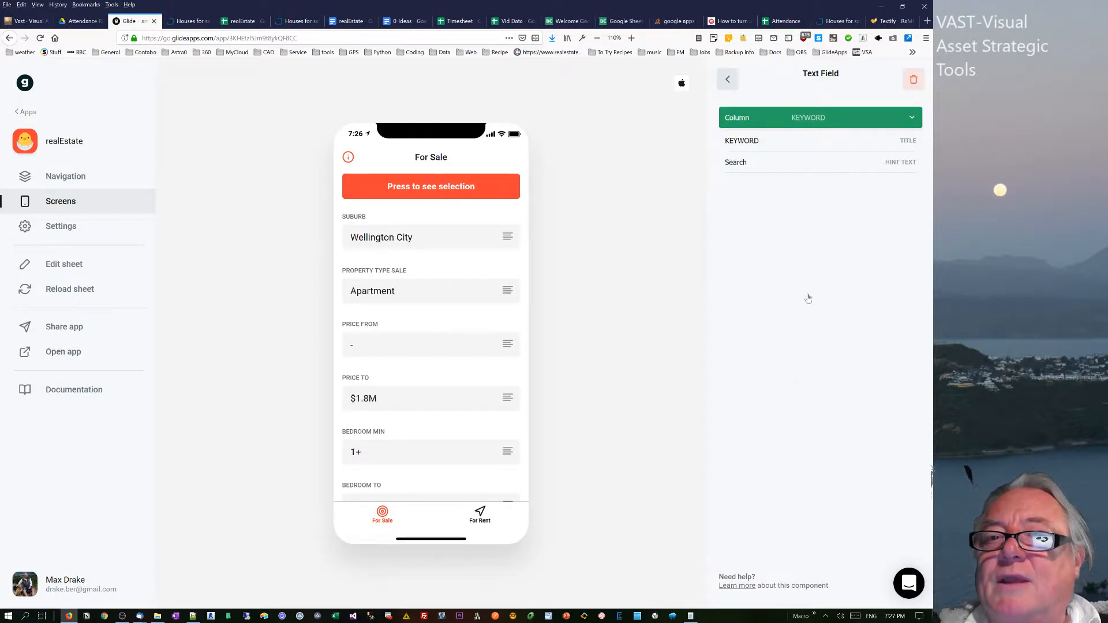
# Enter "pool" in the KEYWORD field of the For Sale app preview.
pyautogui.scroll(-3, 776, 502)
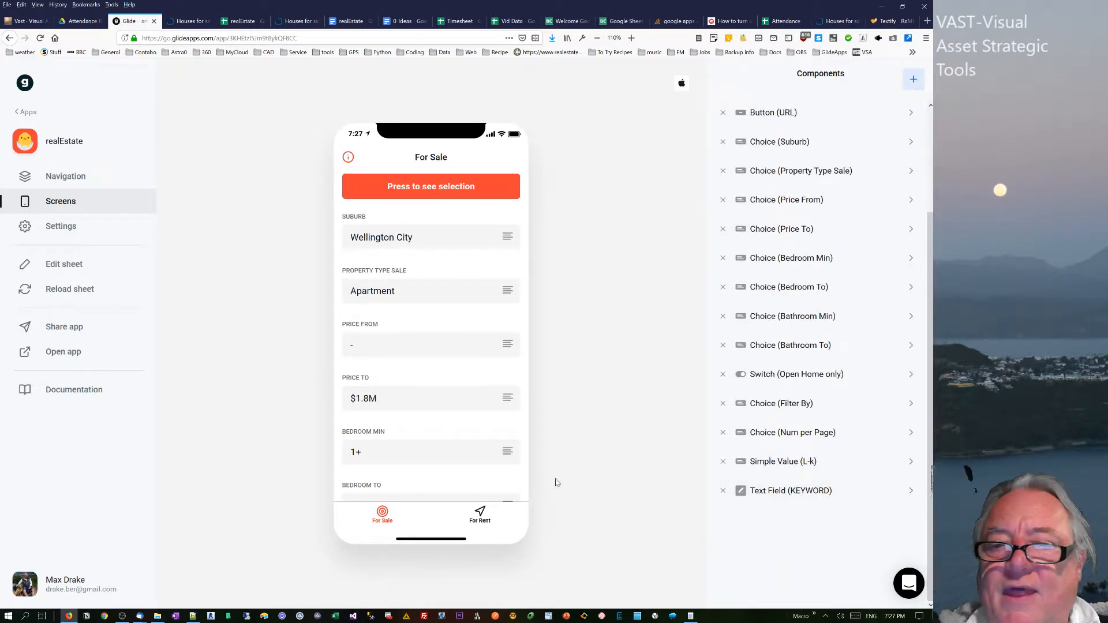
pyautogui.scroll(-5, 504, 480)
pyautogui.click(404, 335)
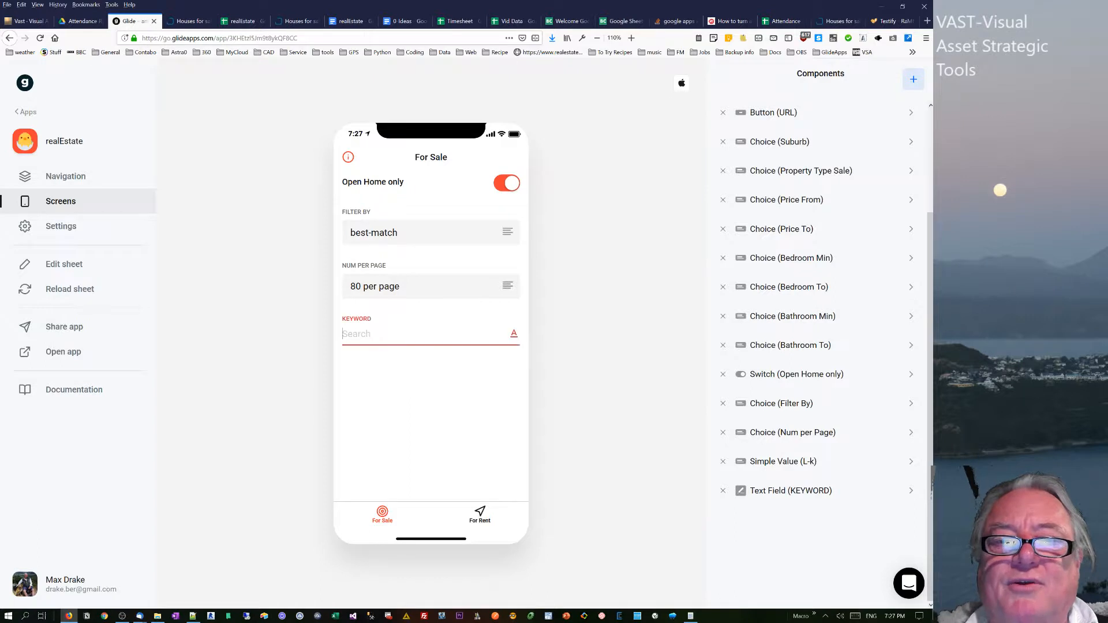
pyautogui.write('pool')
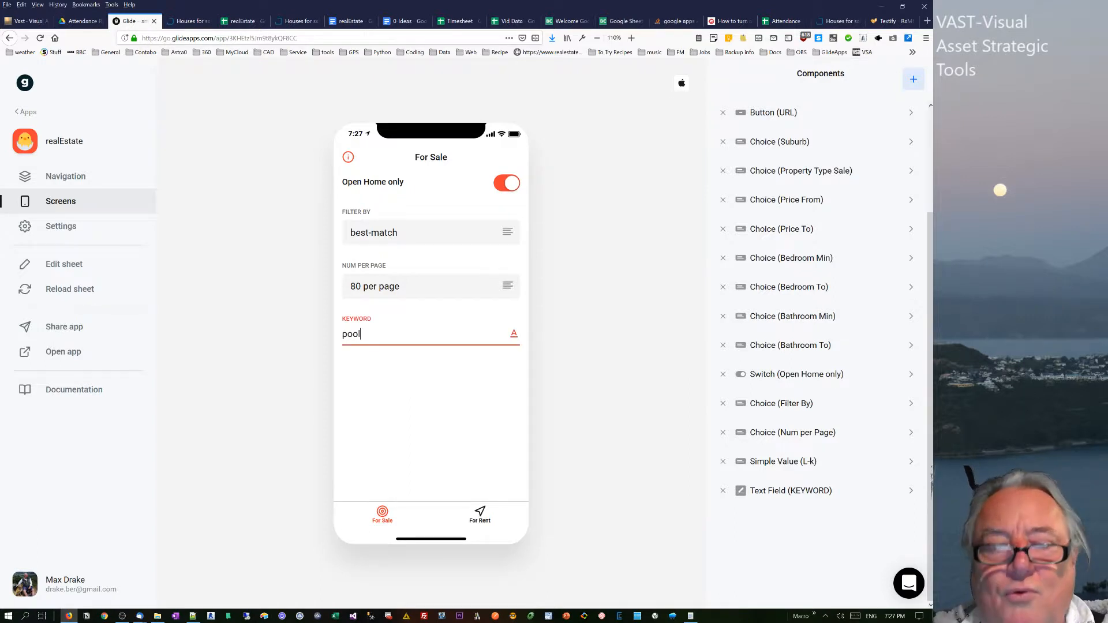
# In the app preview, switch off Open Home only and set Bedroom Min to "-".
pyautogui.scroll(10, 477, 245)
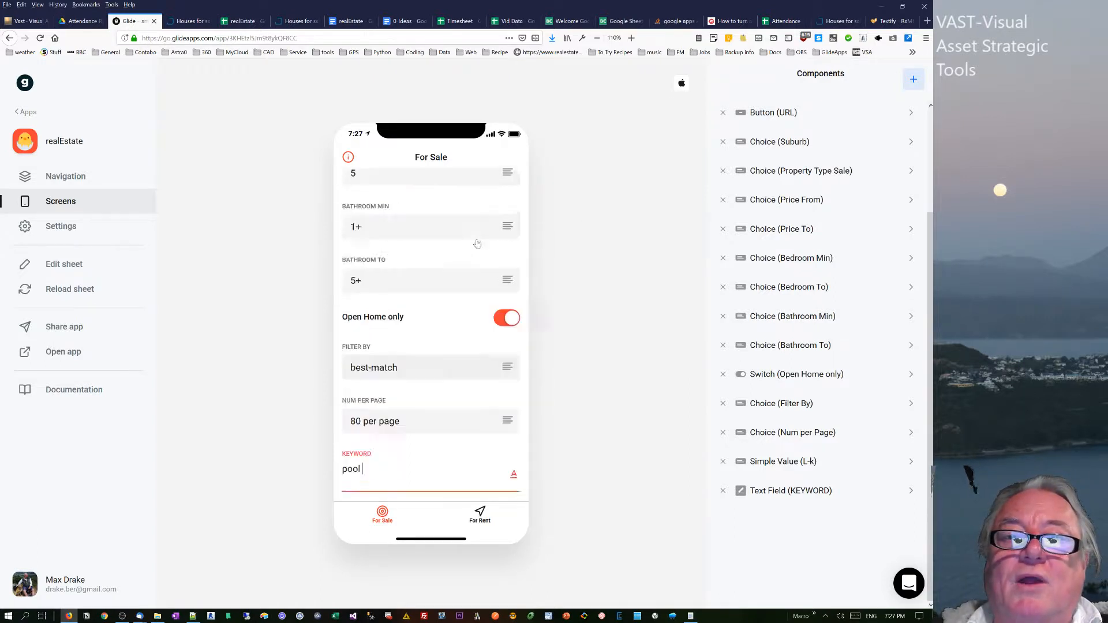
pyautogui.scroll(-3, 455, 283)
pyautogui.scroll(-5, 455, 316)
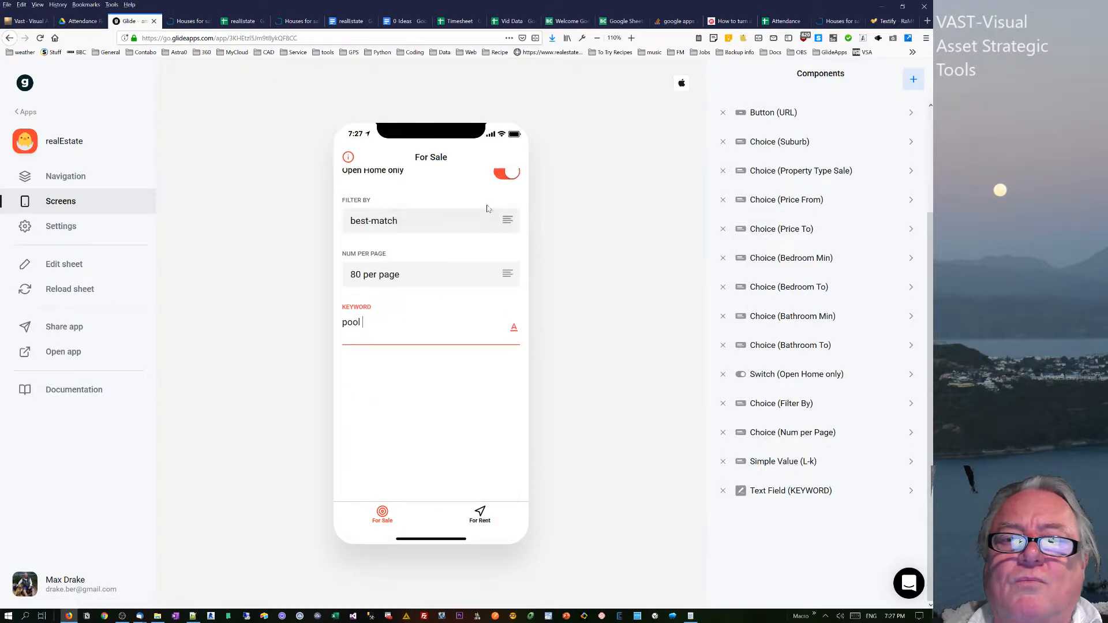
pyautogui.click(501, 174)
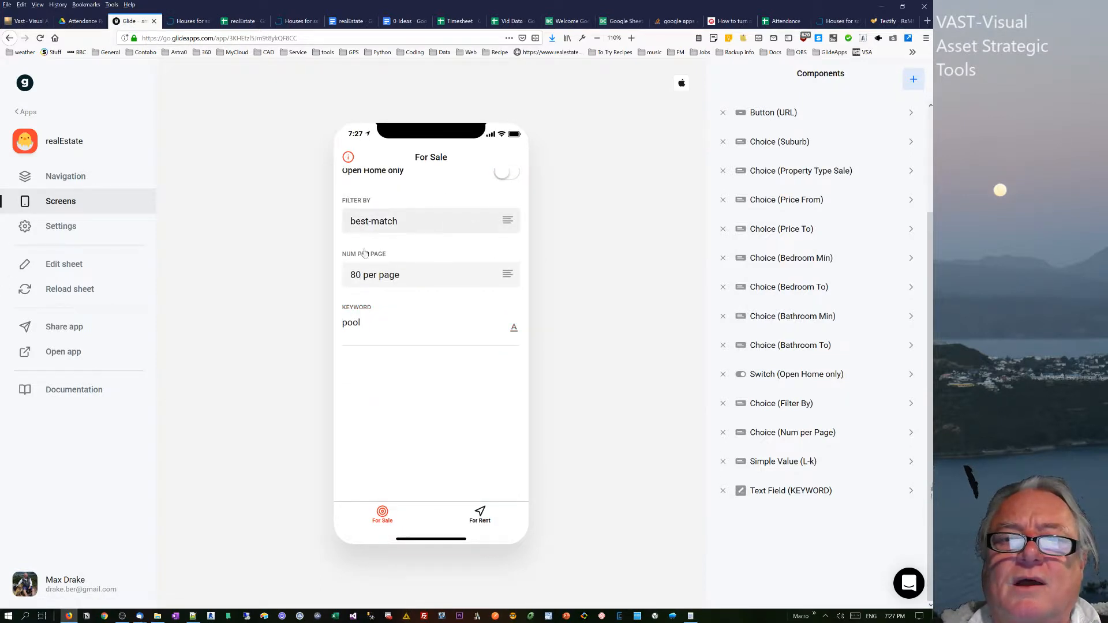
pyautogui.scroll(8, 365, 254)
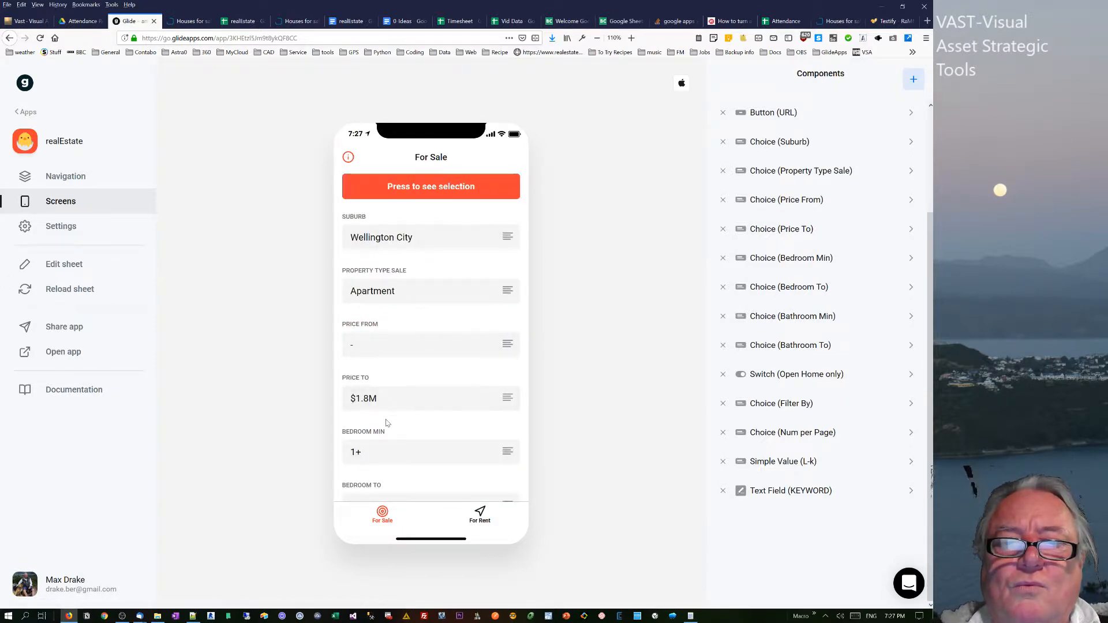
pyautogui.click(398, 450)
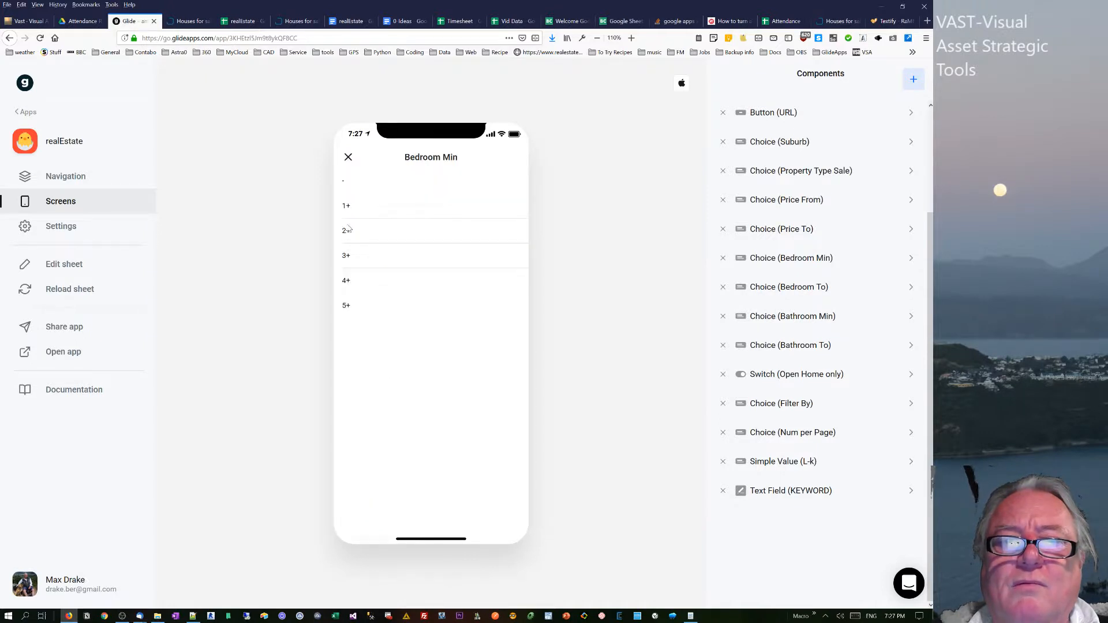
pyautogui.click(346, 185)
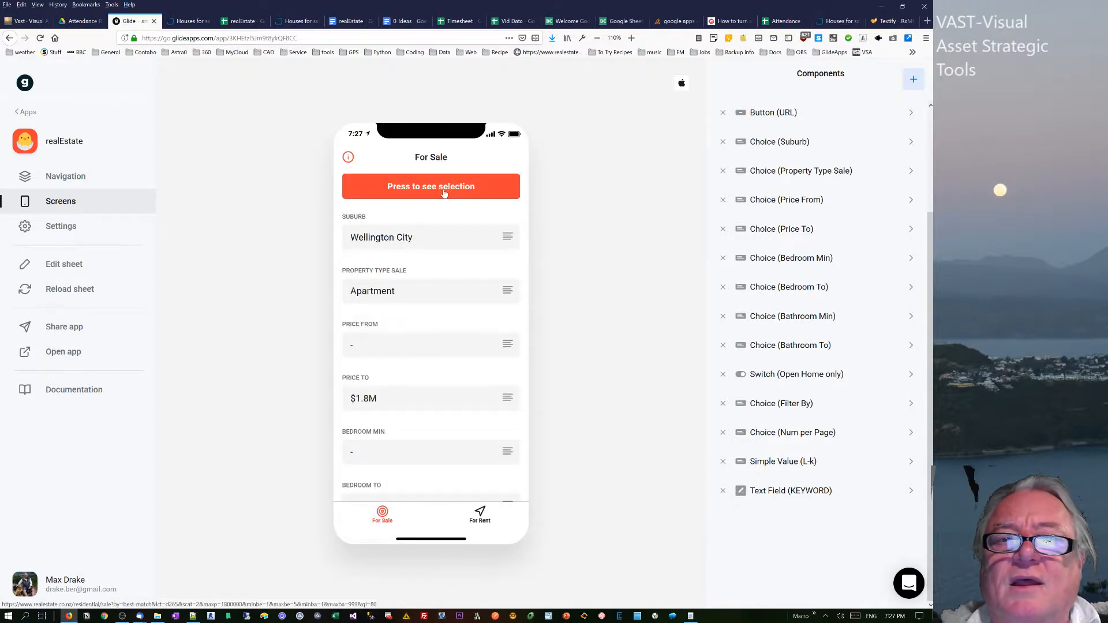
# Open the realestate.co.nz selection from the app preview, return to Glide, and reload the sheet data.
pyautogui.click(444, 193)
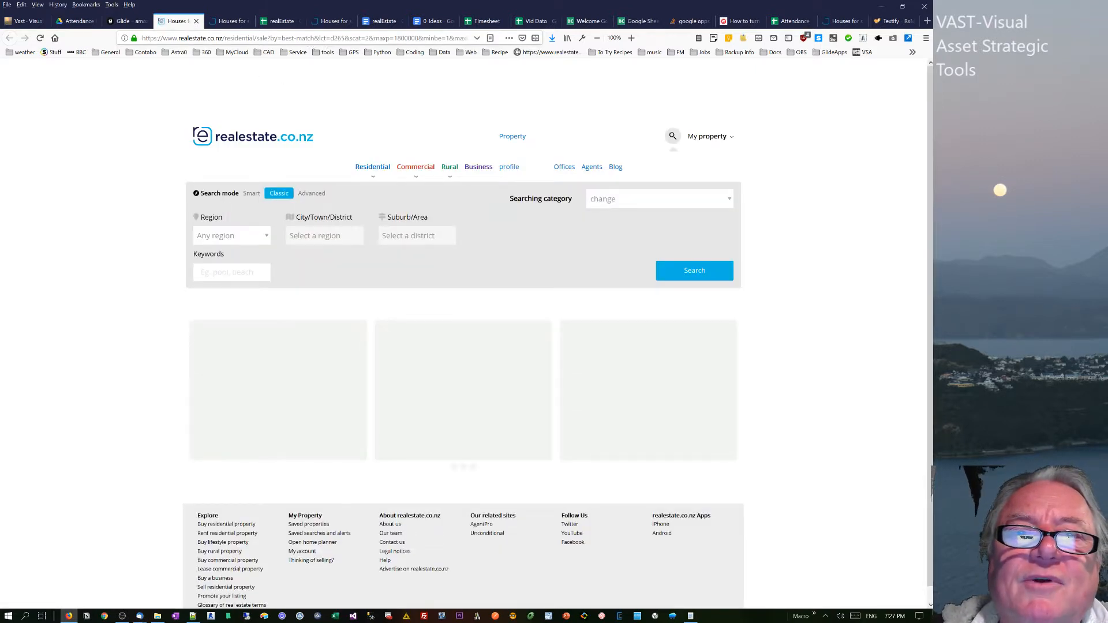
pyautogui.click(127, 21)
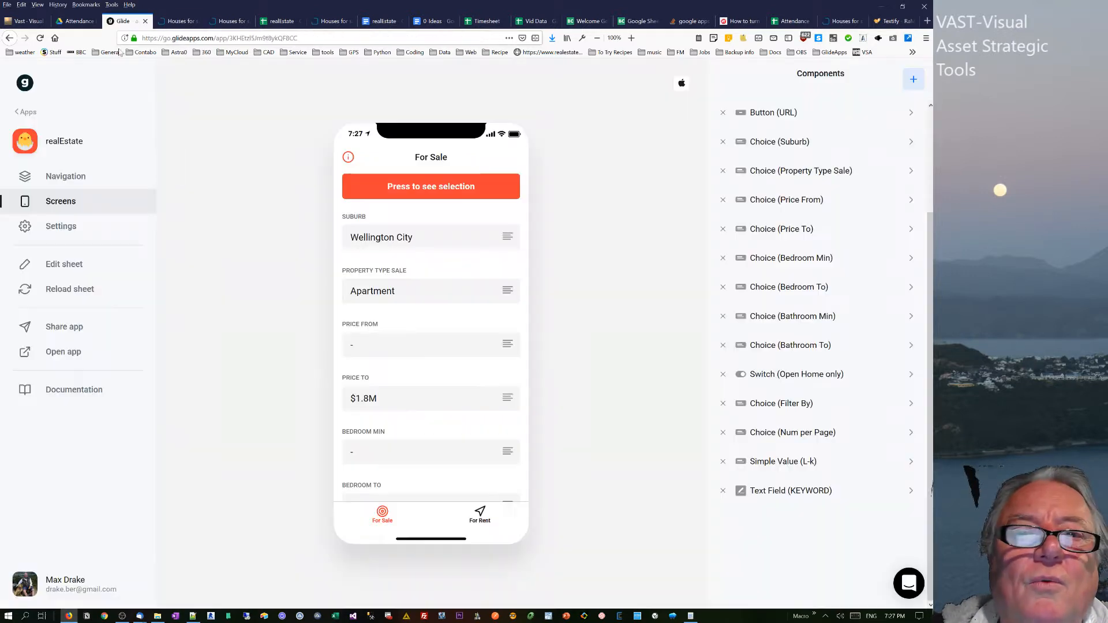
pyautogui.click(68, 292)
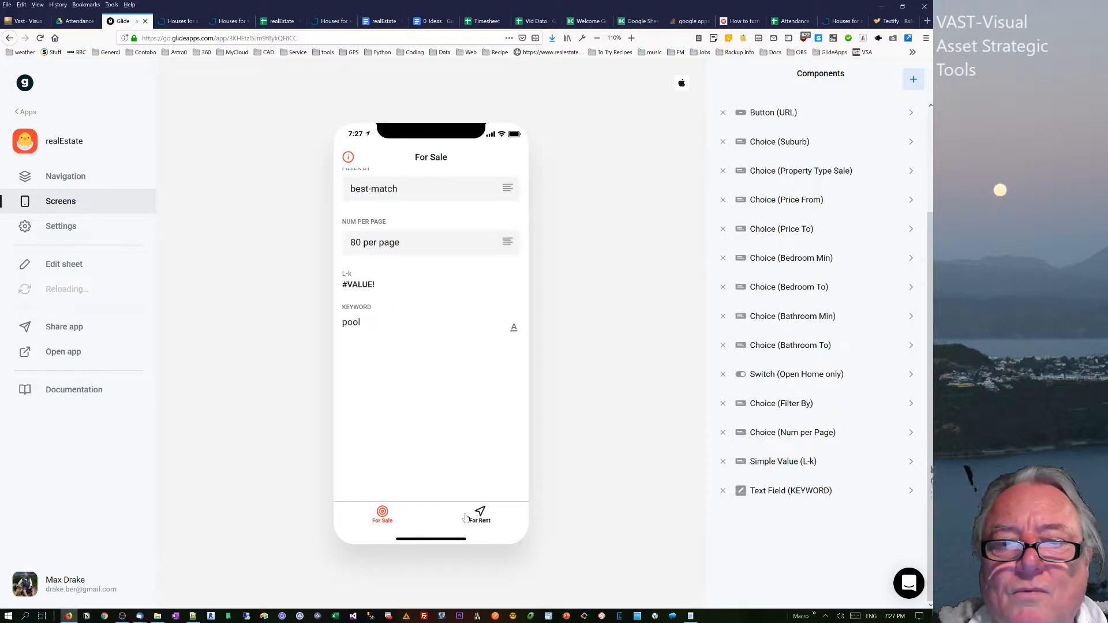
# Remove the trailing space after "pool" in the app preview's KEYWORD field.
pyautogui.scroll(-10, 406, 421)
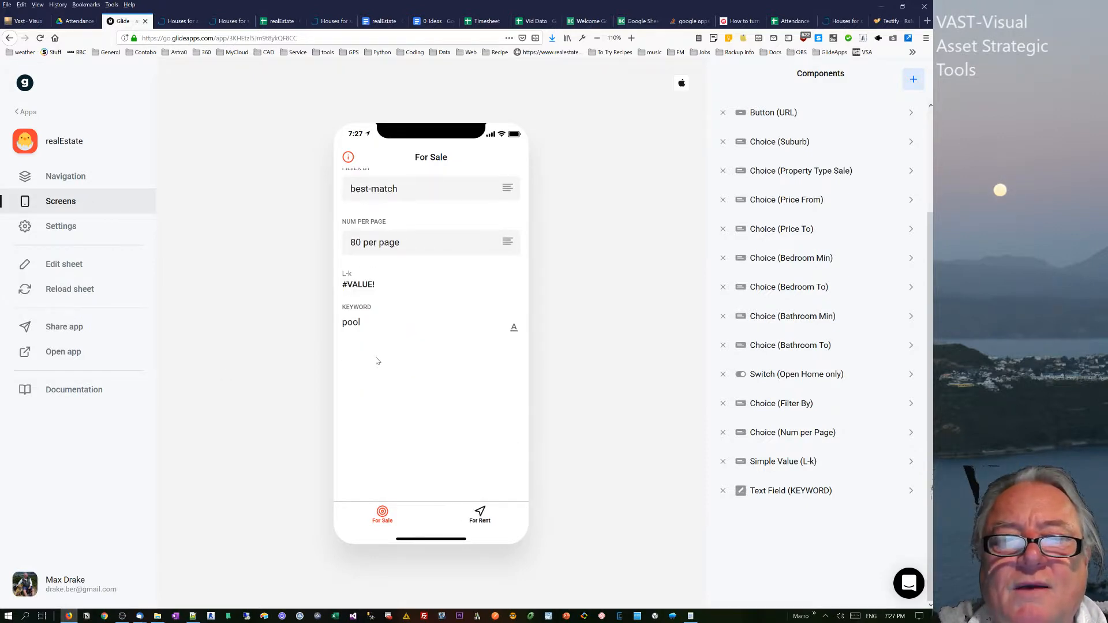
pyautogui.click(395, 333)
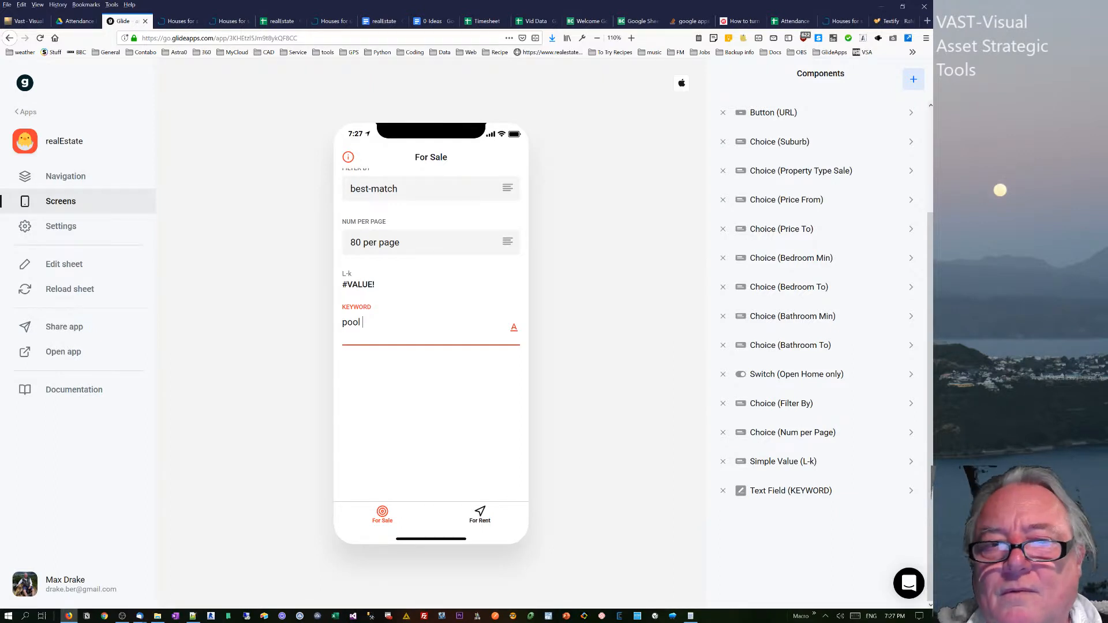
pyautogui.press('BackSpace')
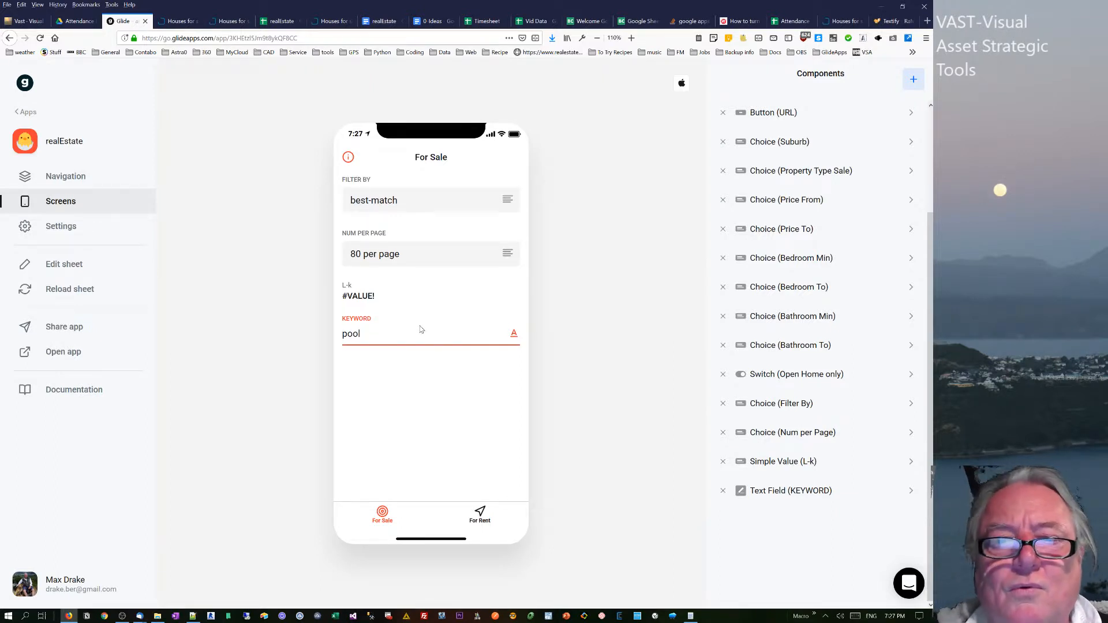
pyautogui.scroll(10, 473, 251)
pyautogui.scroll(-10, 472, 252)
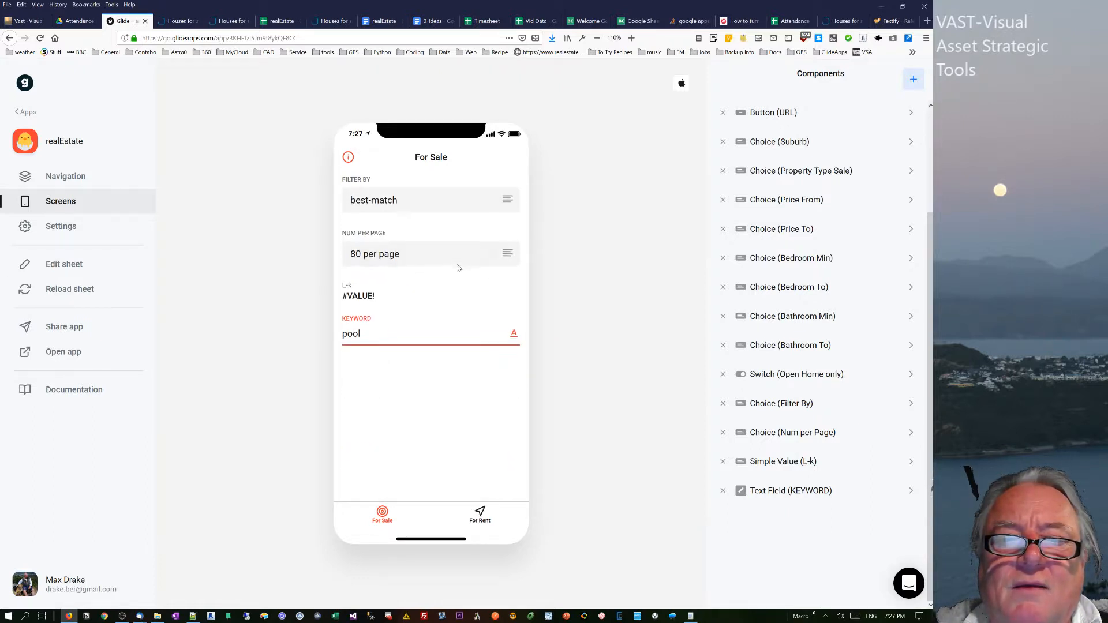
# Delete the Simple Value (L-k) component from the For Sale screen.
pyautogui.click(714, 461)
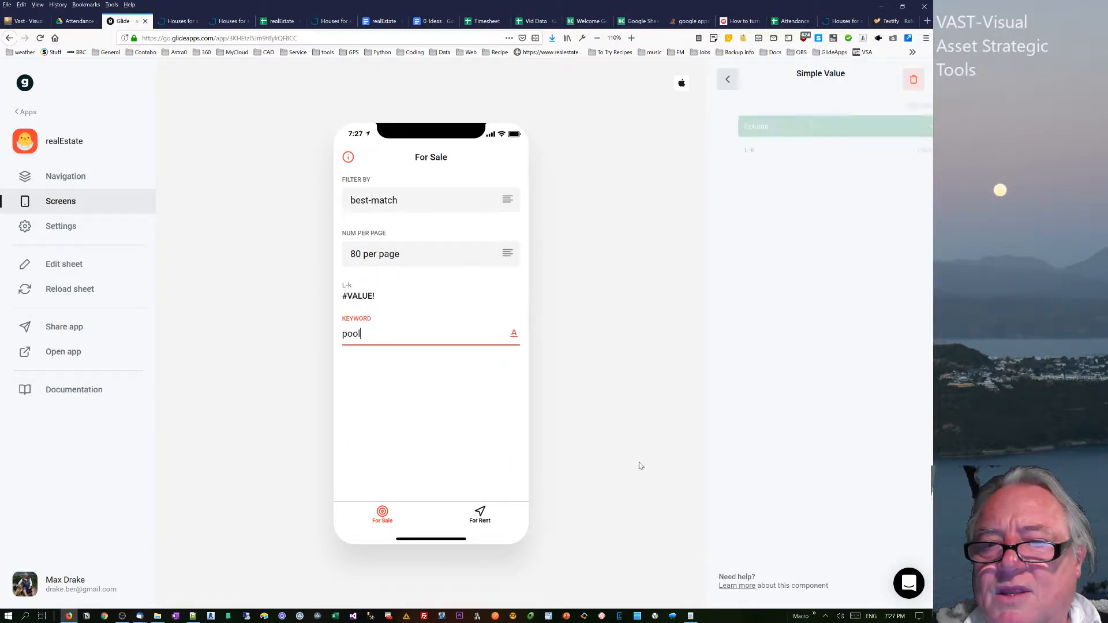
pyautogui.click(727, 80)
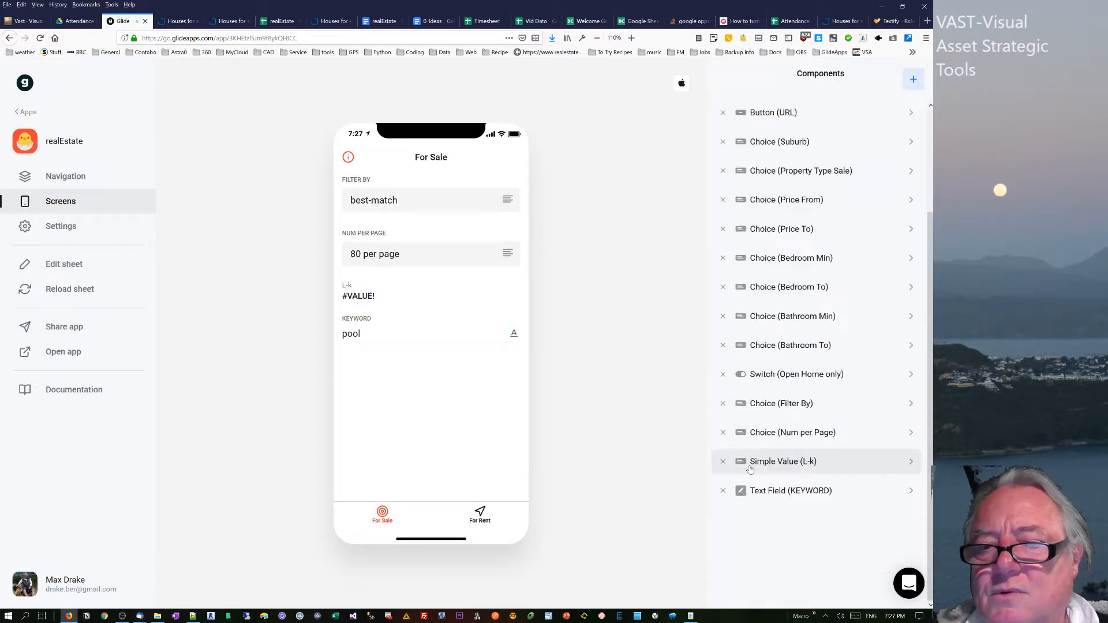
pyautogui.click(722, 461)
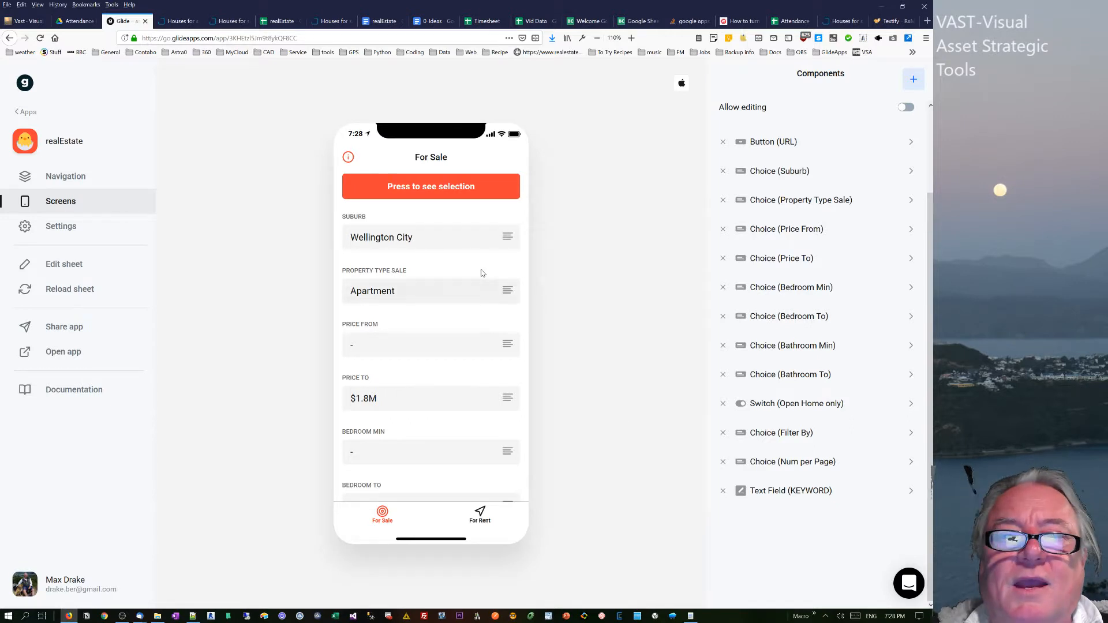
# Open the selection from the app preview again, then switch to the realEstate spreadsheet and inspect the URL and L-url-s cells in row 2.
pyautogui.click(449, 197)
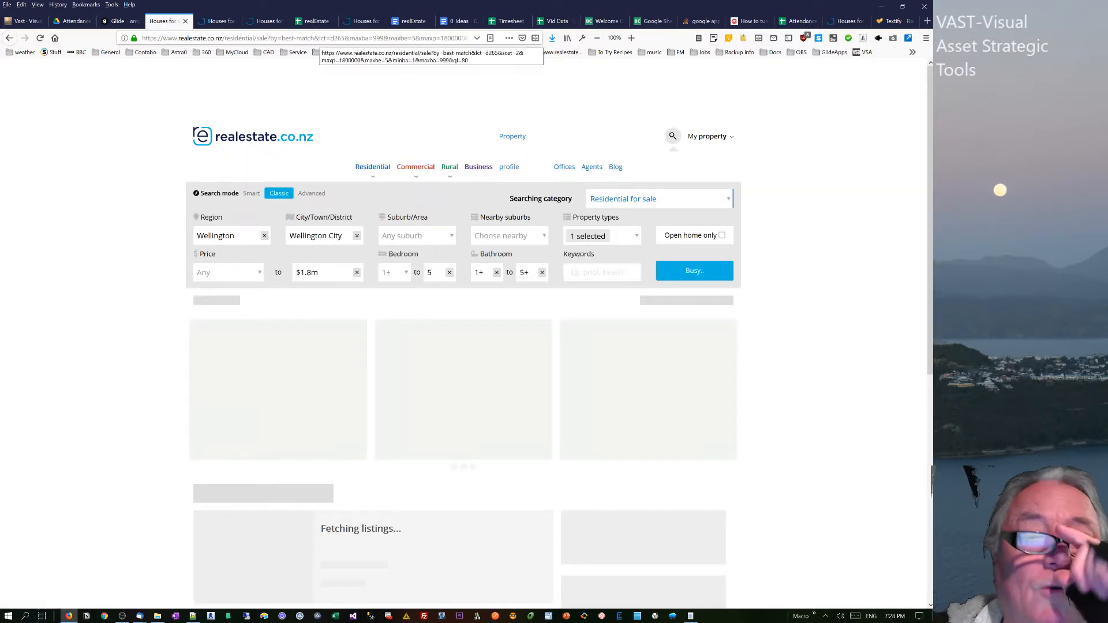
pyautogui.click(304, 22)
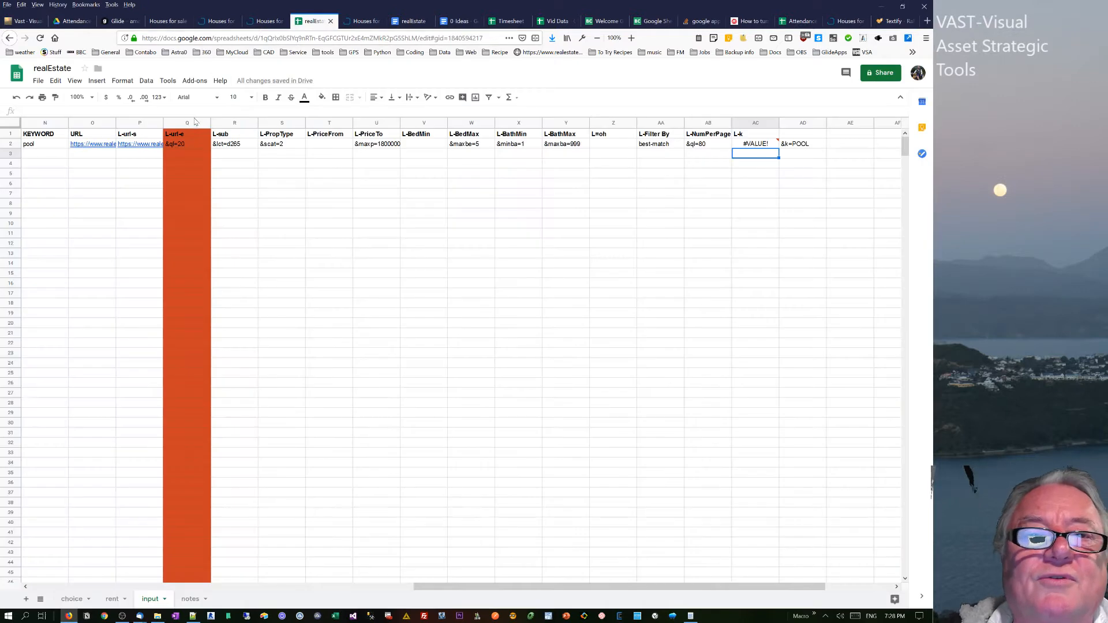
pyautogui.click(79, 145)
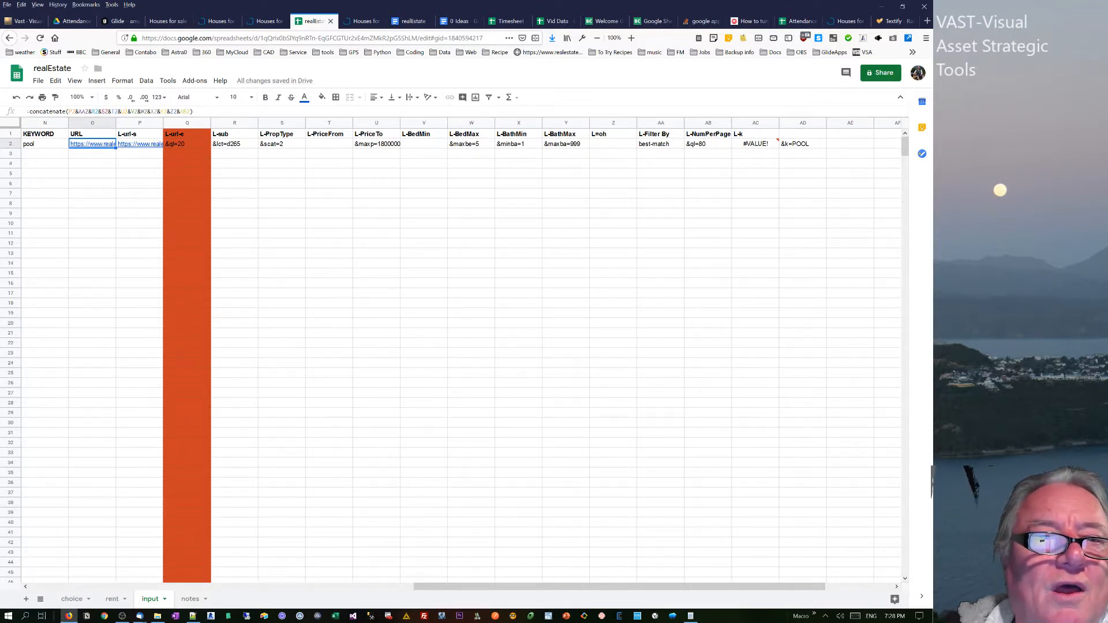
pyautogui.click(144, 145)
# Switch to the open realestate.co.nz results page and search its Wellington City listings with the keyword "pool".
pyautogui.click(218, 22)
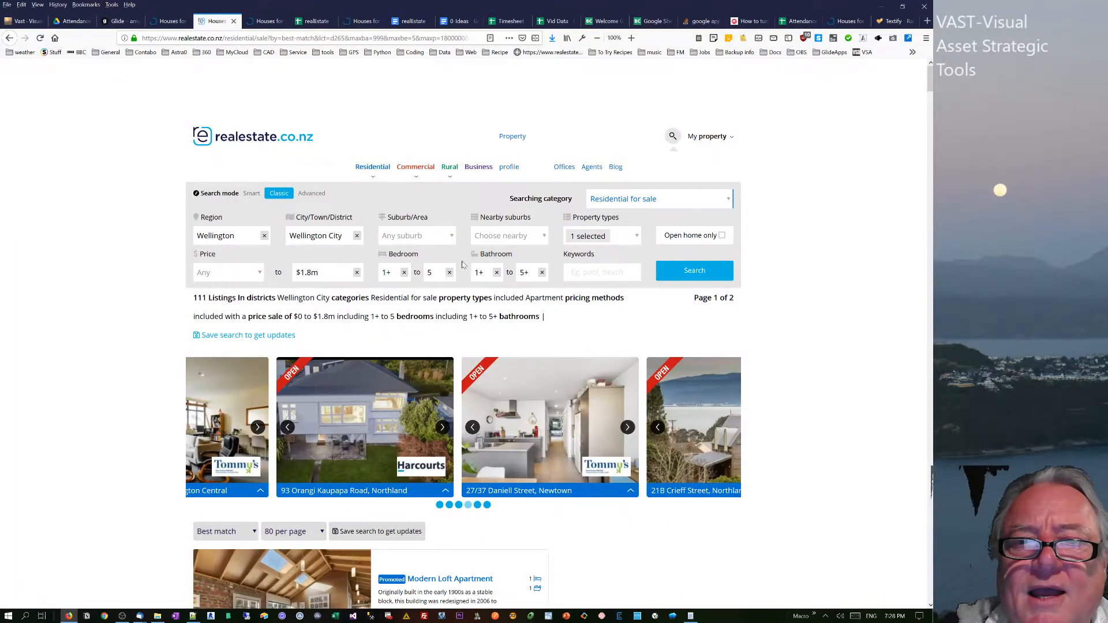
pyautogui.click(585, 277)
pyautogui.write('pool')
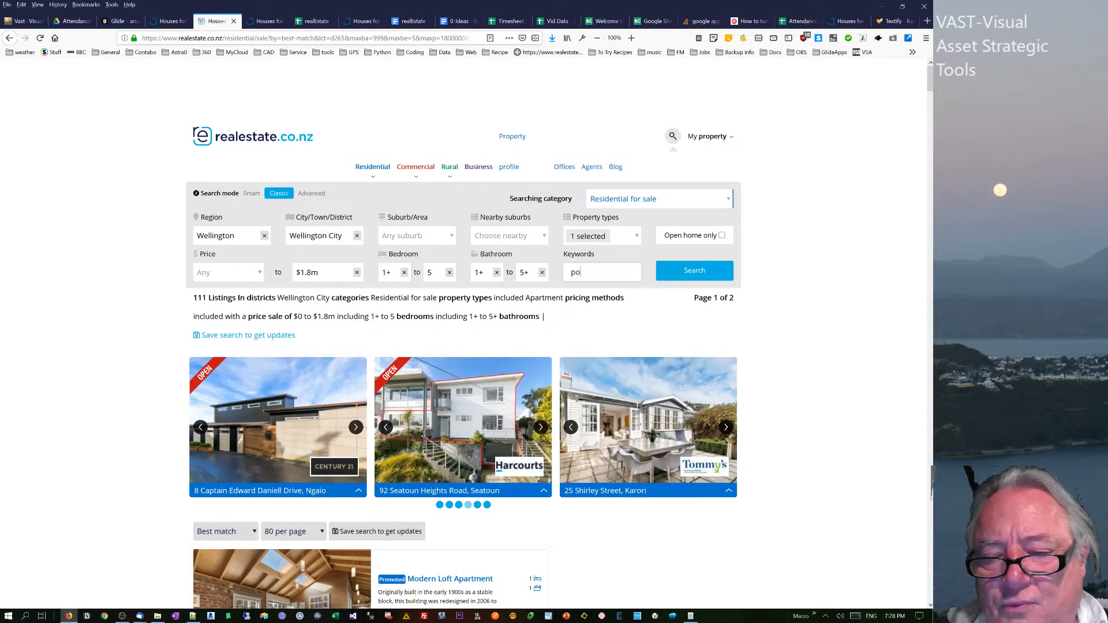
pyautogui.click(687, 277)
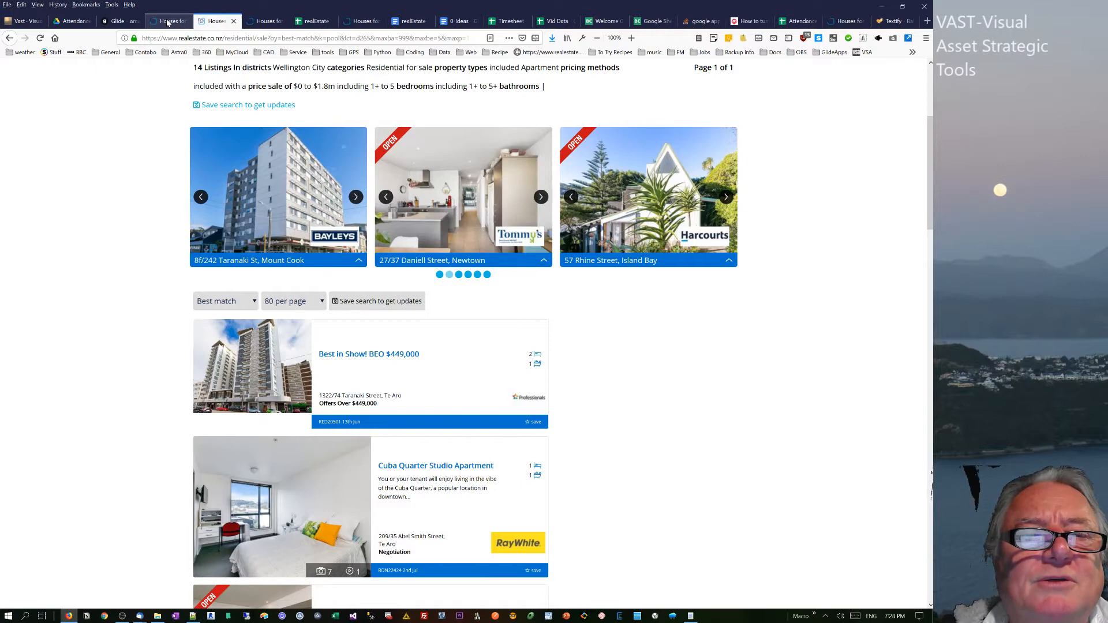
# In the realEstate spreadsheet, replace the + operator with & before N2 in the L-k formula in cell AC2.
pyautogui.click(315, 21)
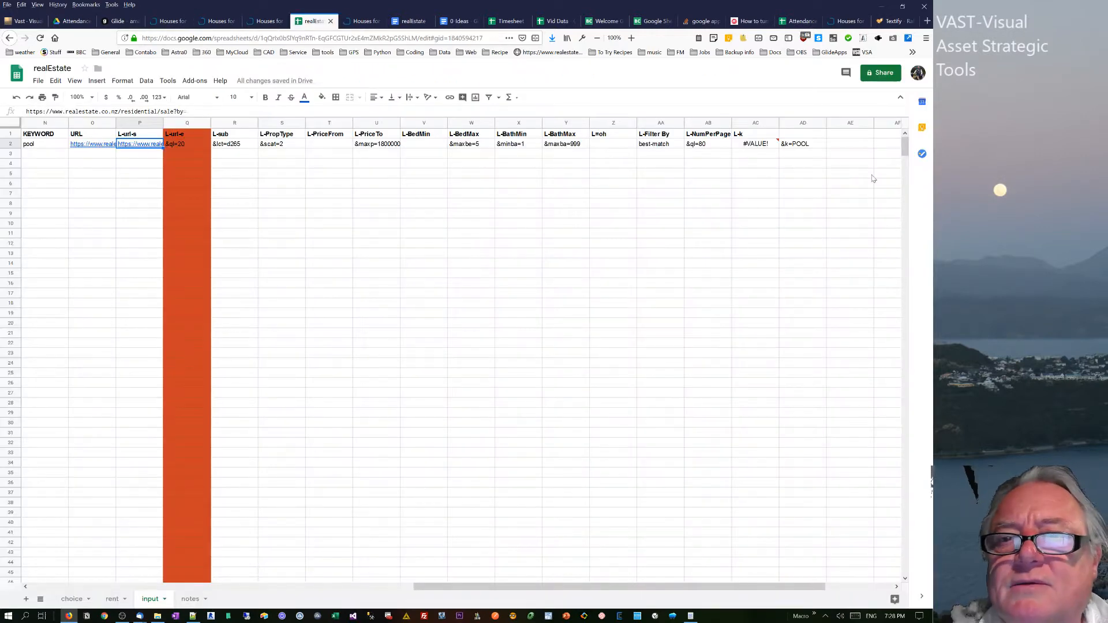
pyautogui.click(756, 145)
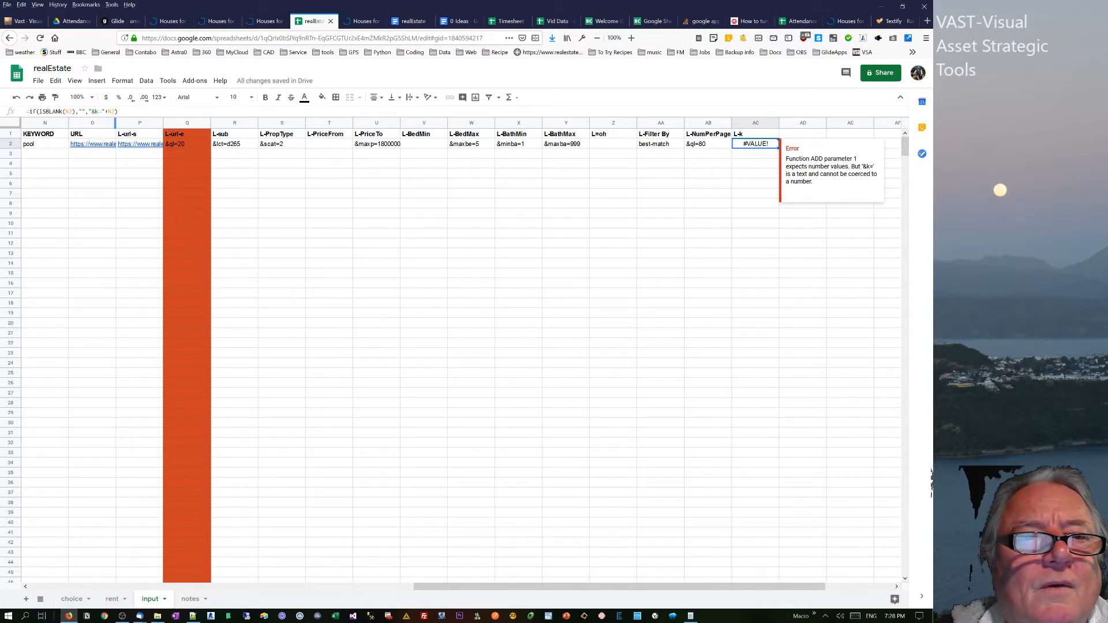
pyautogui.click(108, 112)
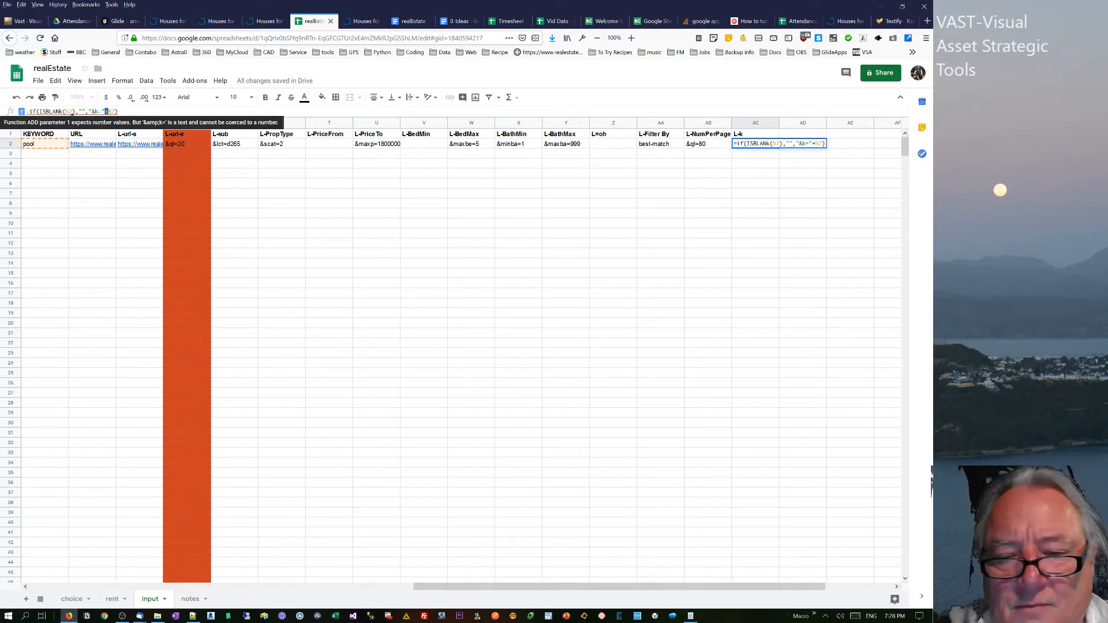
pyautogui.press('BackSpace')
pyautogui.write('&')
pyautogui.press('Return')
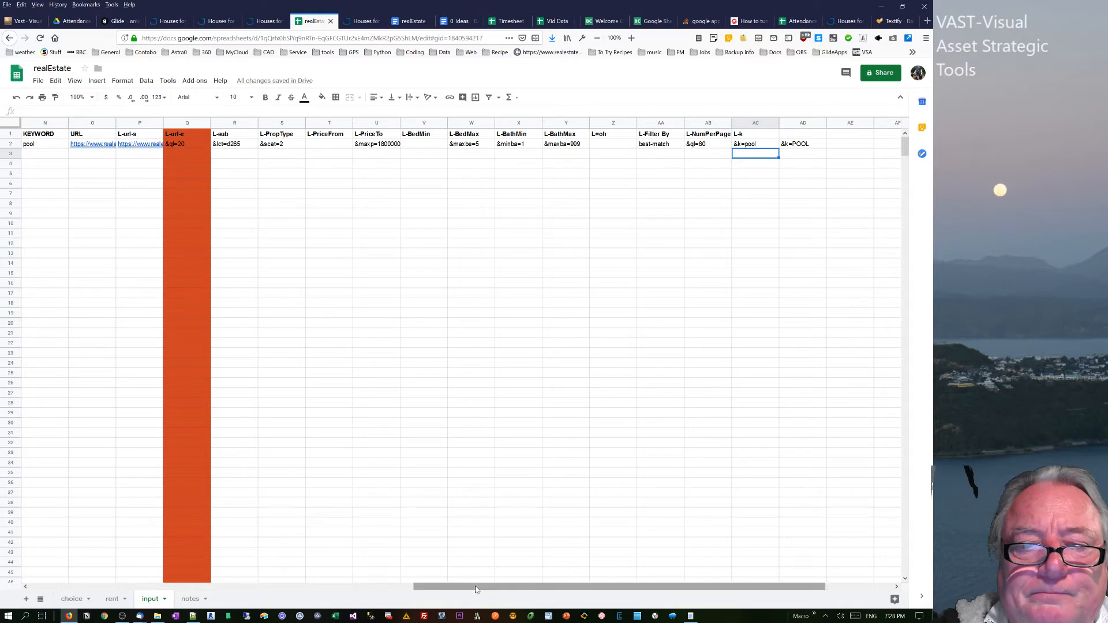
# Insert AC2& after AA2& in the URL cell's concatenate formula in row 2, and open the resulting link.
pyautogui.moveTo(476, 587); pyautogui.dragTo(388, 588)
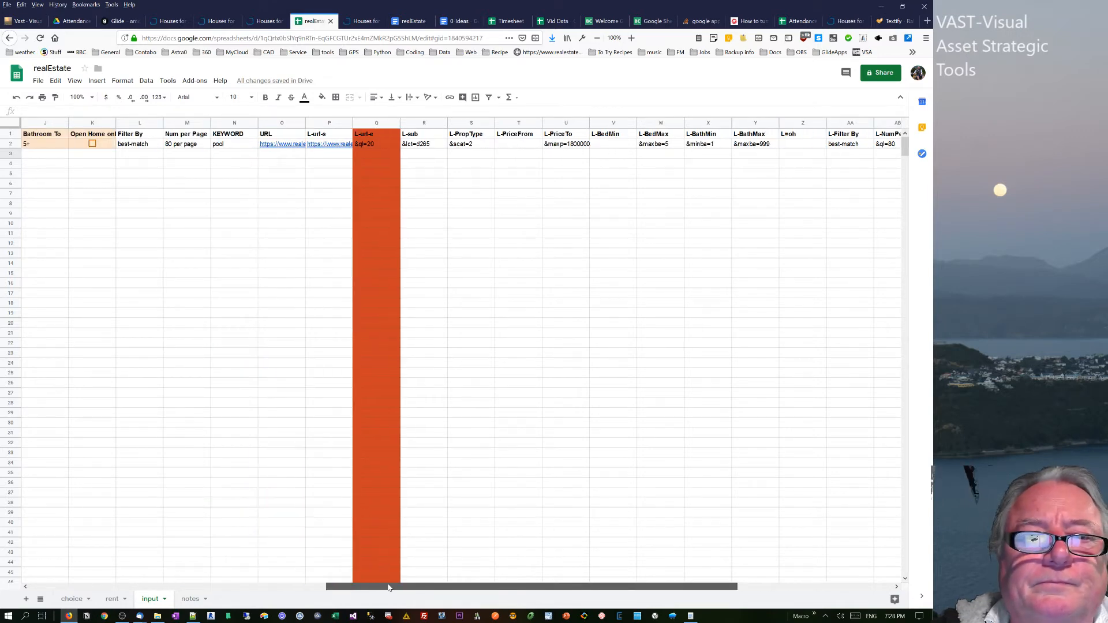
pyautogui.click(274, 145)
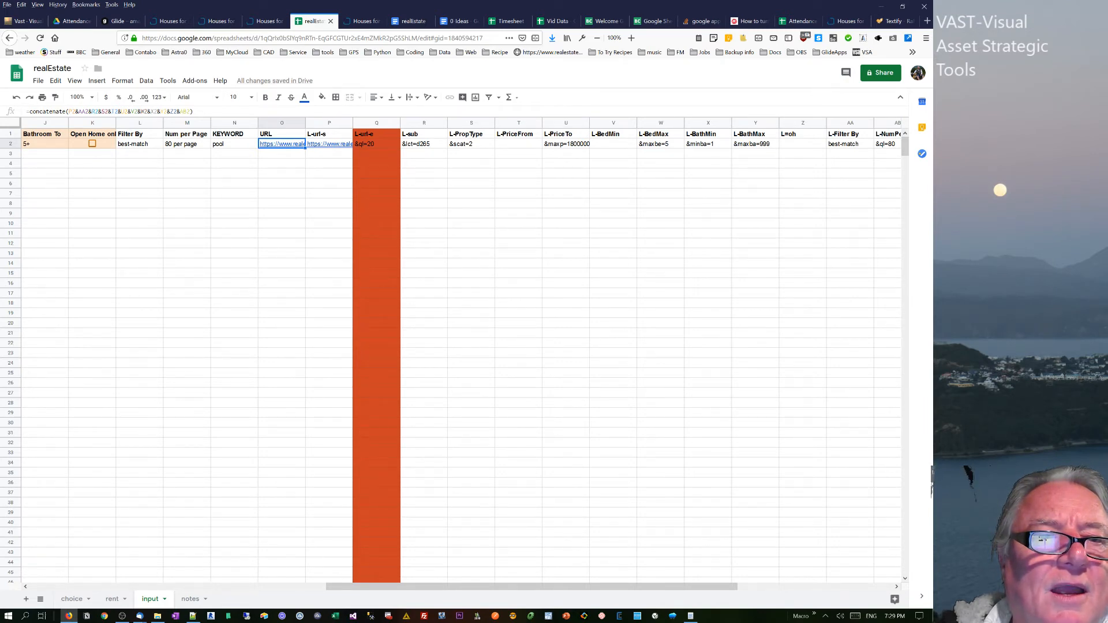
pyautogui.click(97, 112)
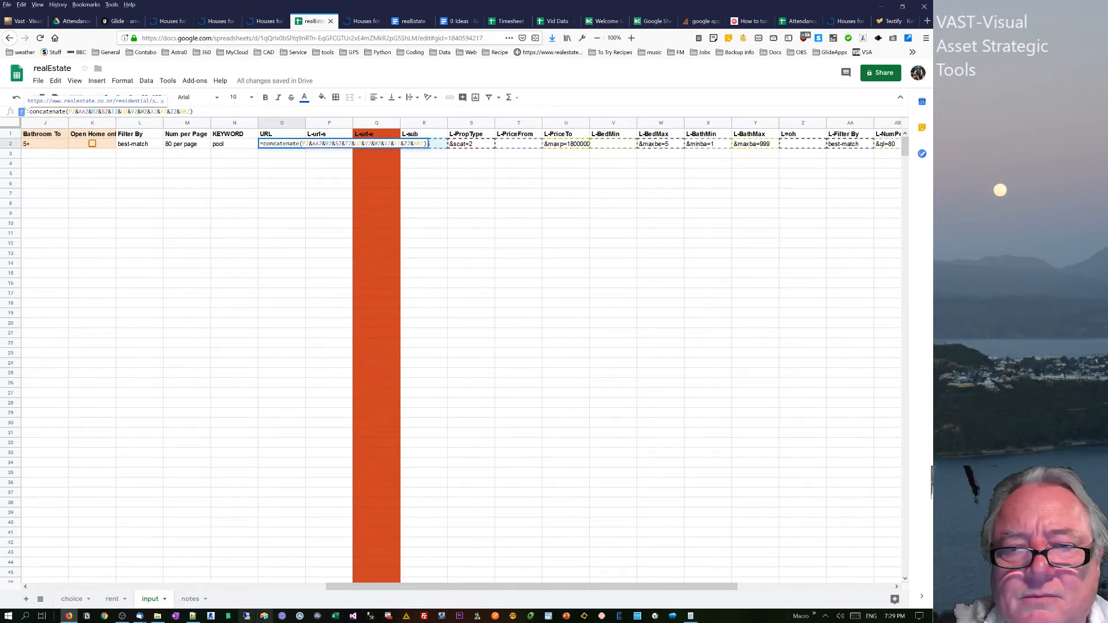
pyautogui.moveTo(484, 586); pyautogui.dragTo(534, 589)
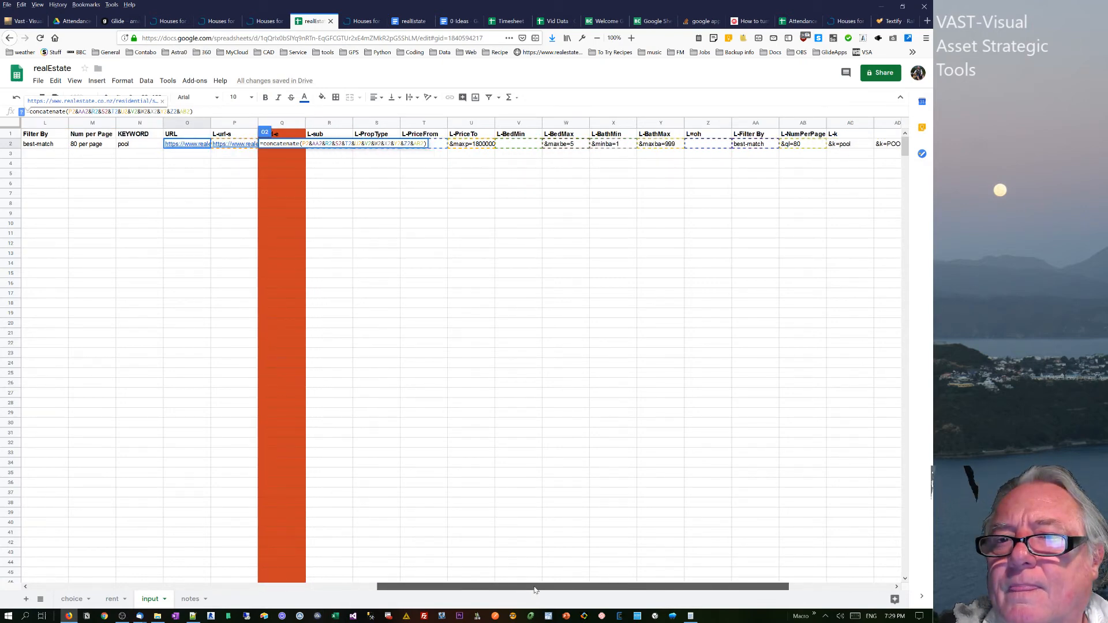
pyautogui.moveTo(534, 590); pyautogui.dragTo(467, 580)
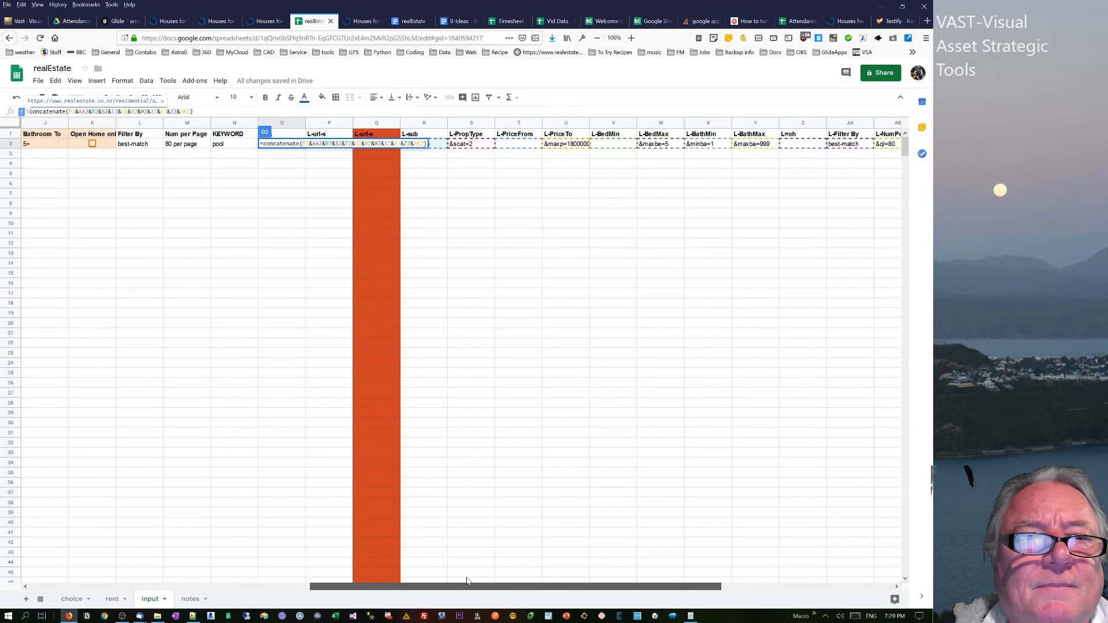
pyautogui.write('AC')
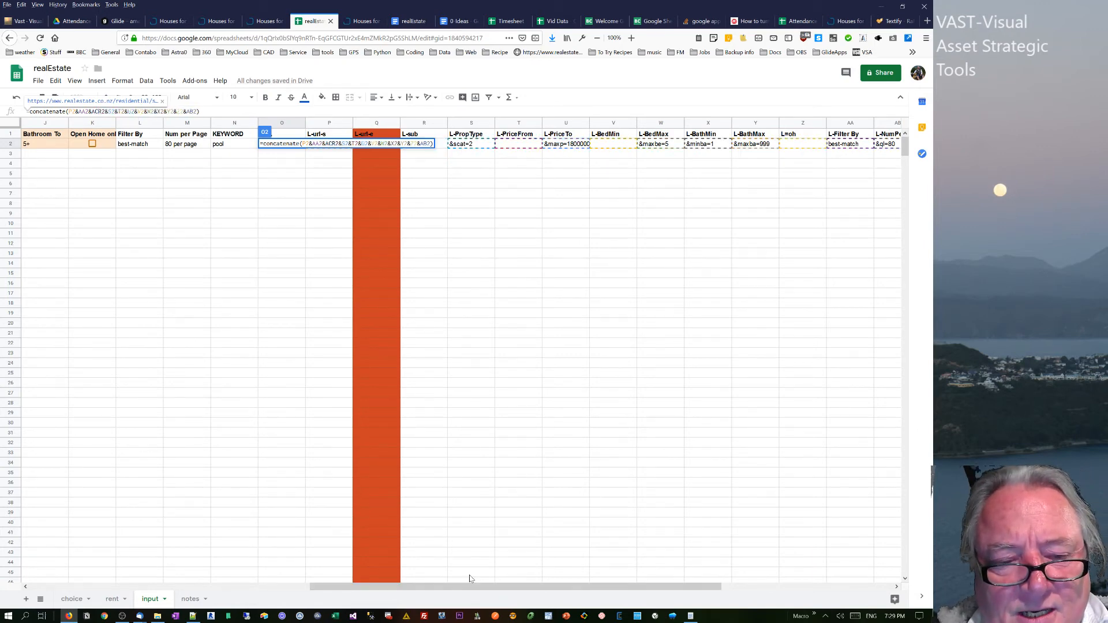
pyautogui.write('2&')
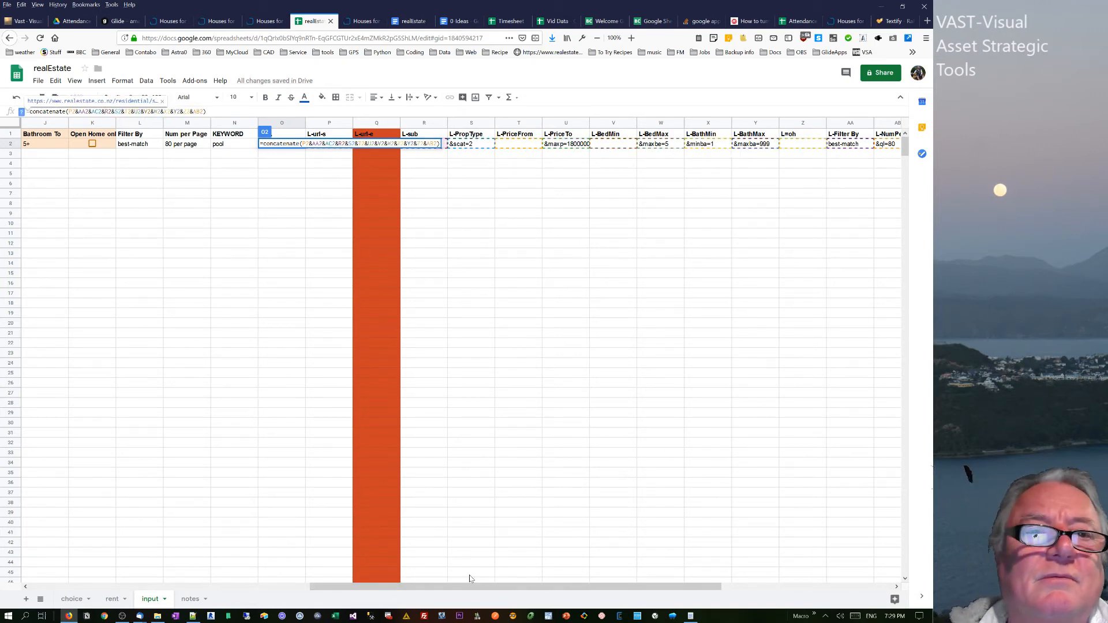
pyautogui.press('Return')
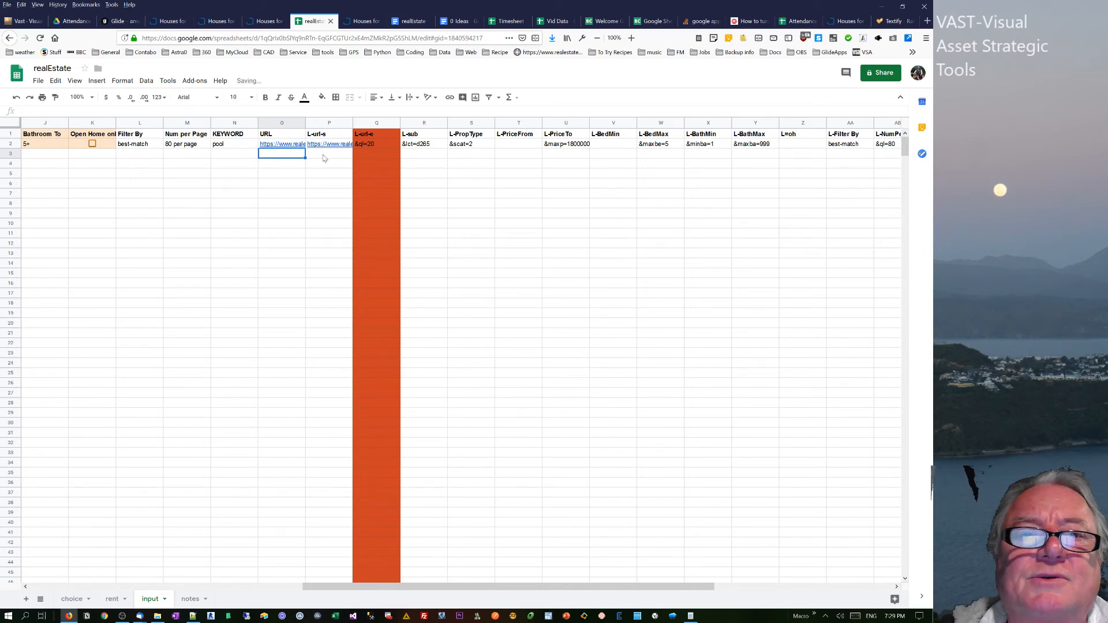
pyautogui.press('Up')
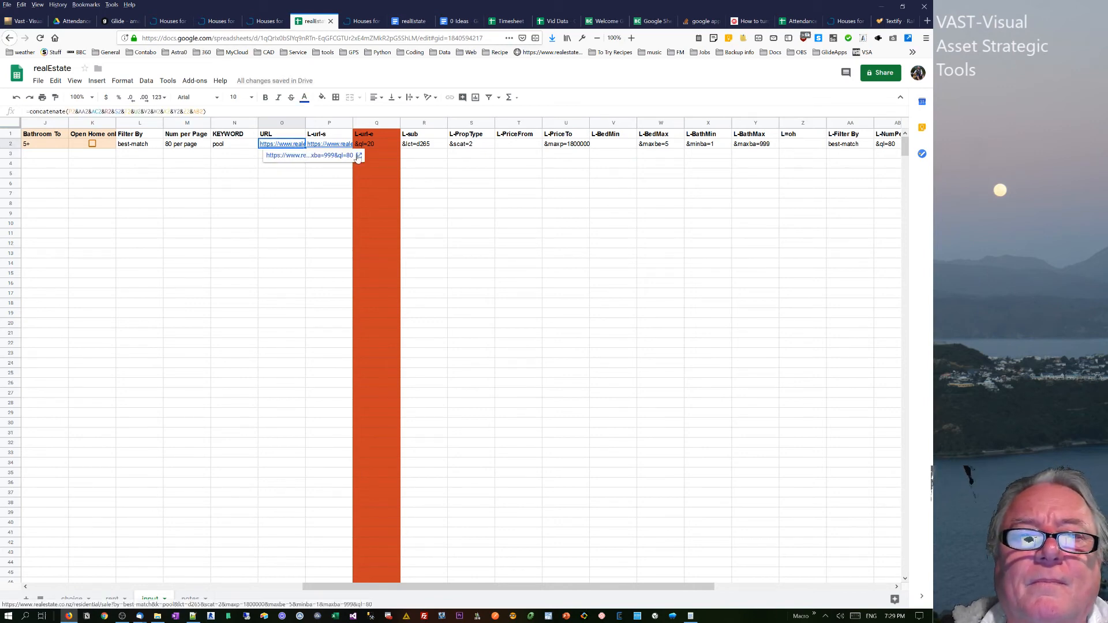
pyautogui.click(358, 158)
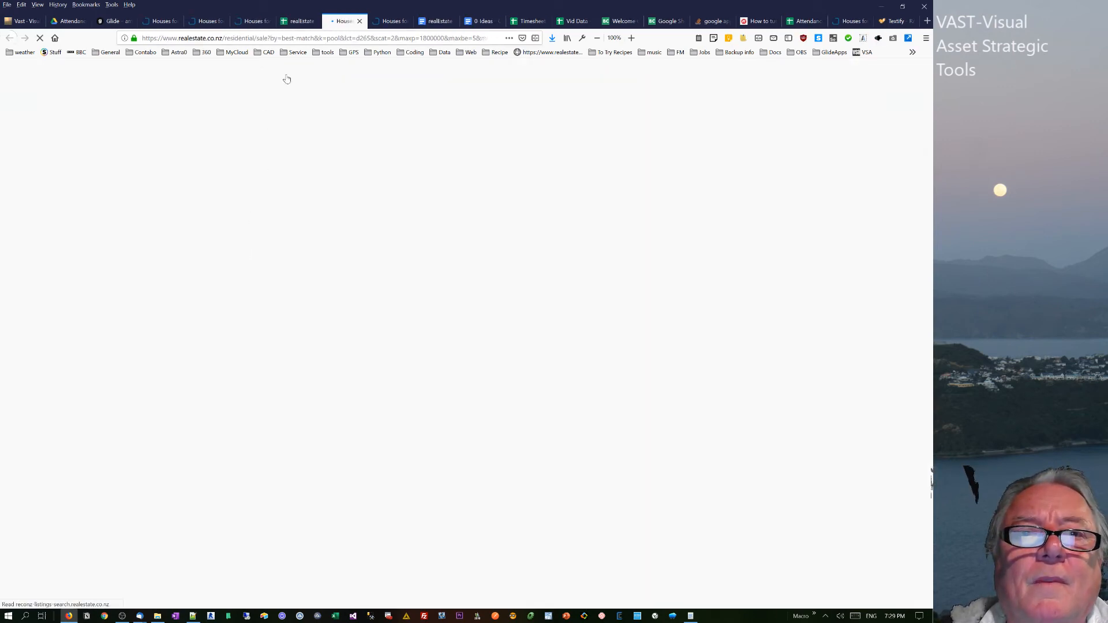